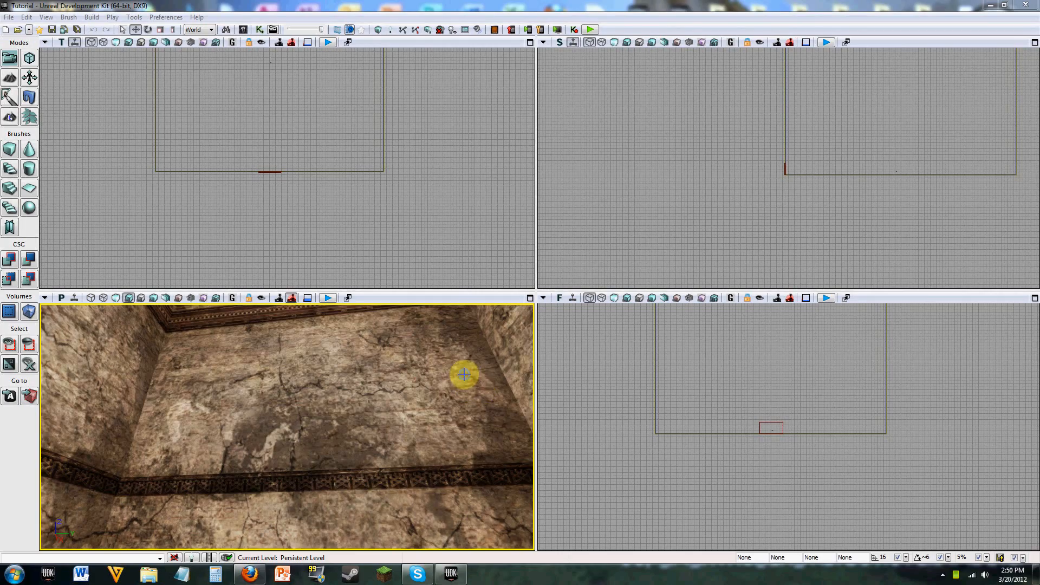
Step: Maximize the perspective viewport and bring the black opening at the base of the wall into view
right_drag(464, 374, 459, 433)
click(530, 298)
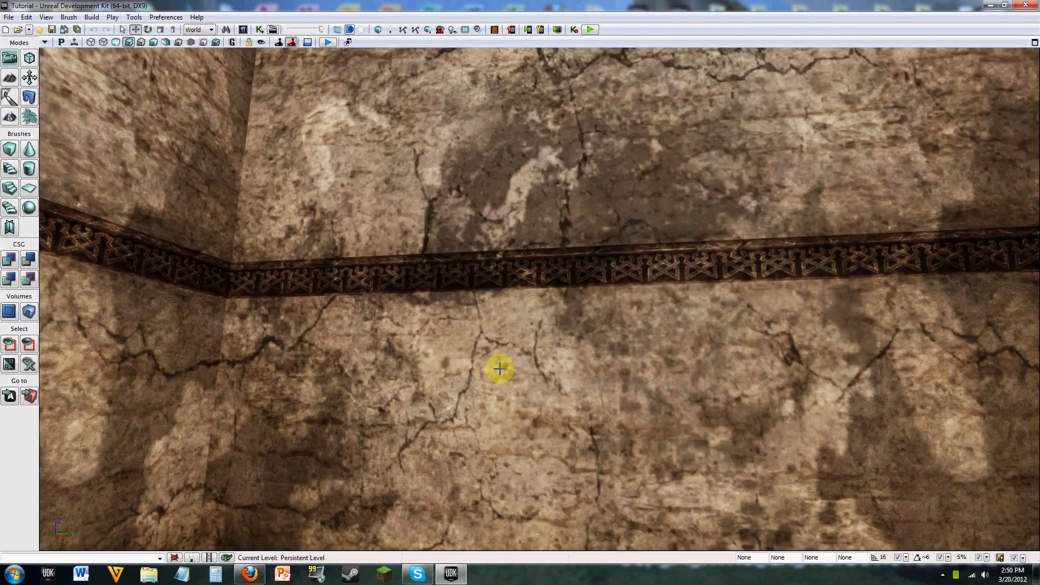
mouse_move(507, 366)
right_down()
mouse_move(509, 428)
mouse_move(482, 287)
mouse_move(484, 371)
mouse_move(514, 423)
mouse_move(612, 439)
mouse_move(786, 422)
mouse_move(472, 542)
mouse_move(450, 488)
mouse_move(371, 391)
mouse_move(492, 356)
right_up()
right_drag(578, 322, 694, 238)
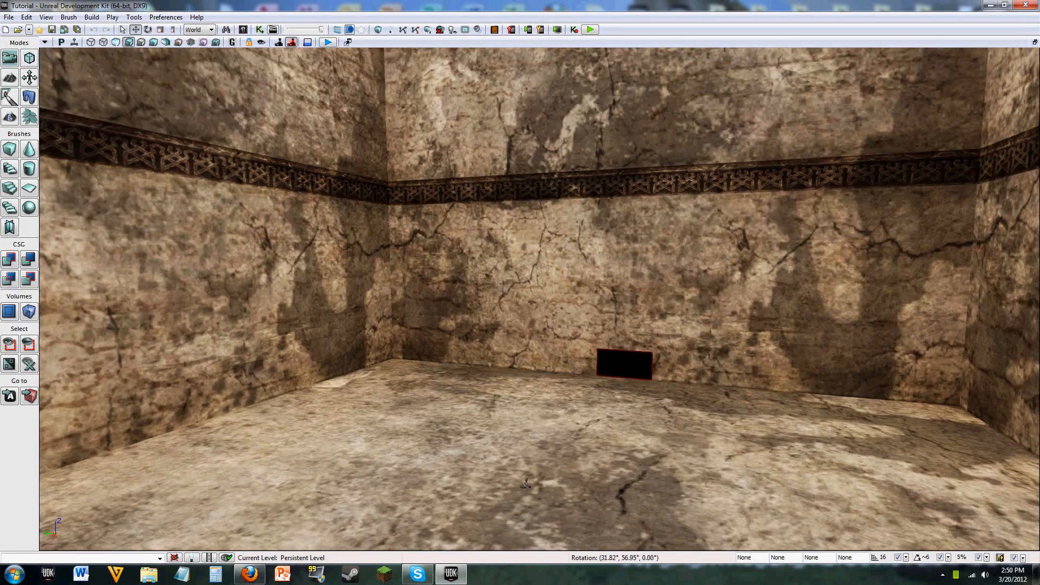
right_drag(598, 299, 579, 506)
key(s)
right_drag(577, 441, 560, 433)
Step: Open the Content Browser enlarged and filter it to Static Meshes only, with the Building and Outdoors material tags cleared
click(243, 30)
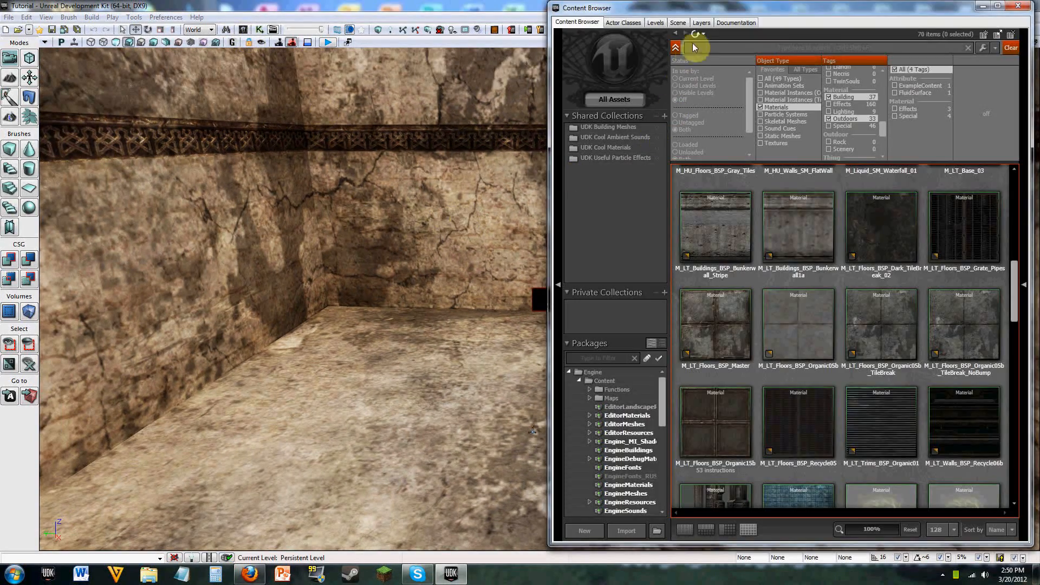
drag(668, 7, 502, 25)
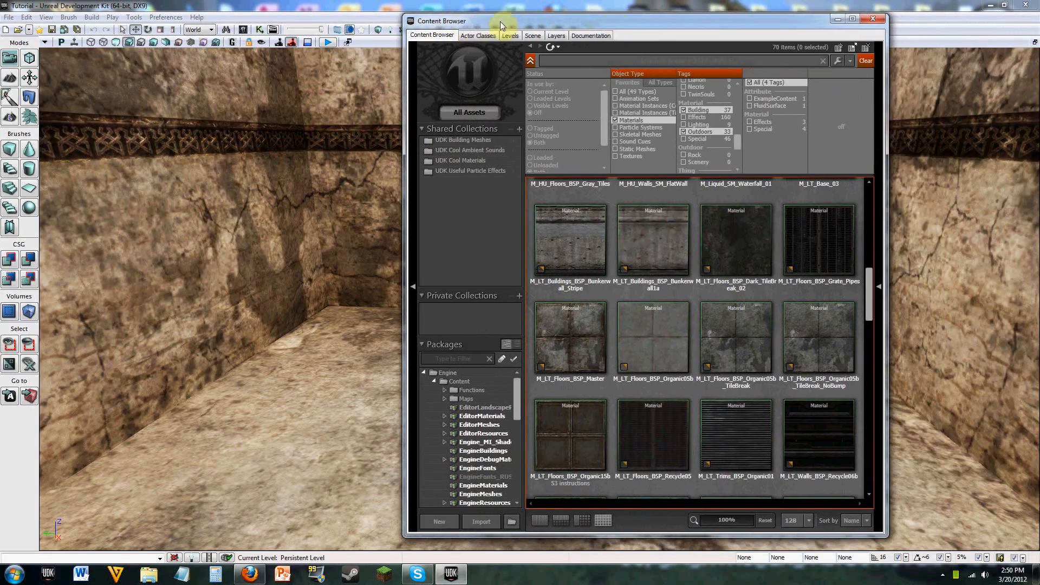
click(852, 19)
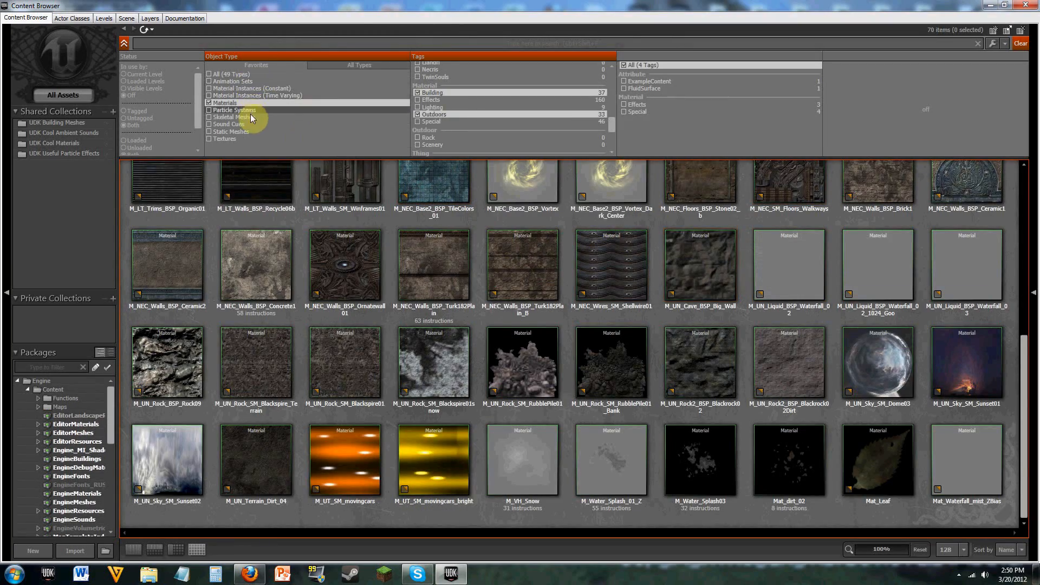
click(246, 132)
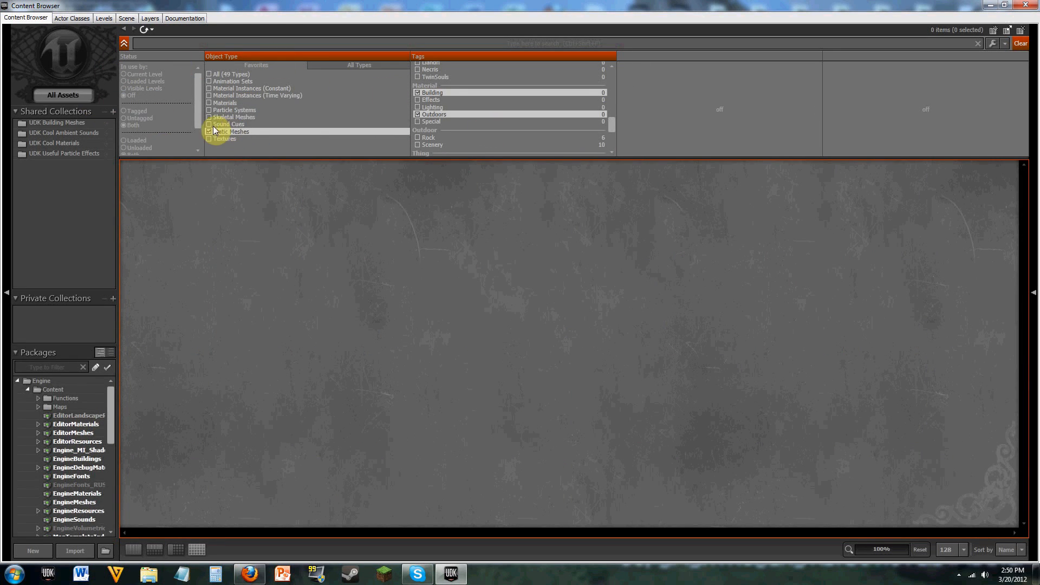
click(136, 75)
click(450, 94)
click(441, 114)
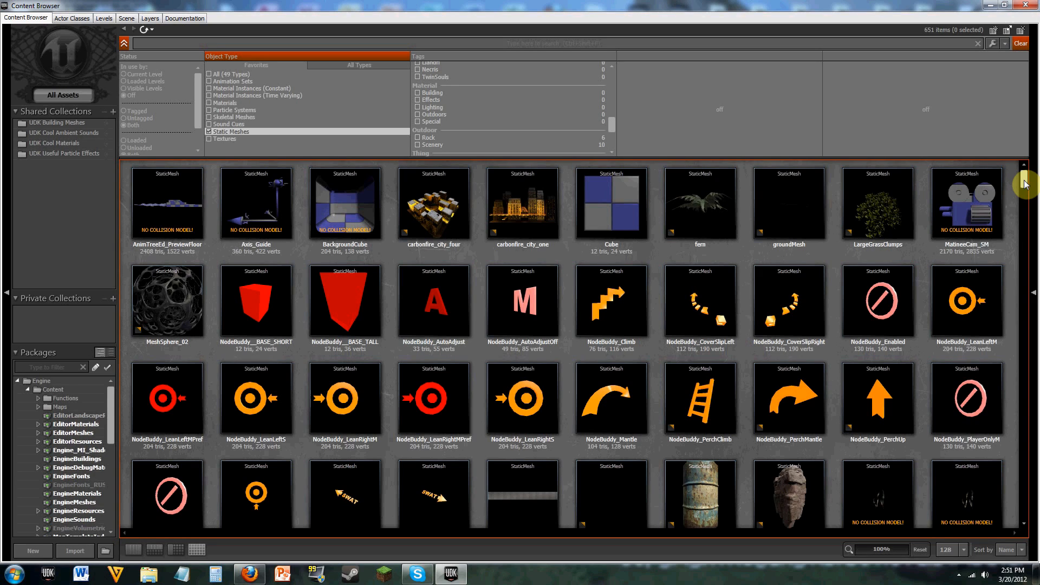
Step: Find and select the static meshes S_HU_Doors_SM_BlastDoor01 and S_HU_Doors_SM_BlastDoor02
mouse_move(1024, 184)
mouse_down()
mouse_move(1017, 522)
mouse_move(1025, 173)
mouse_up()
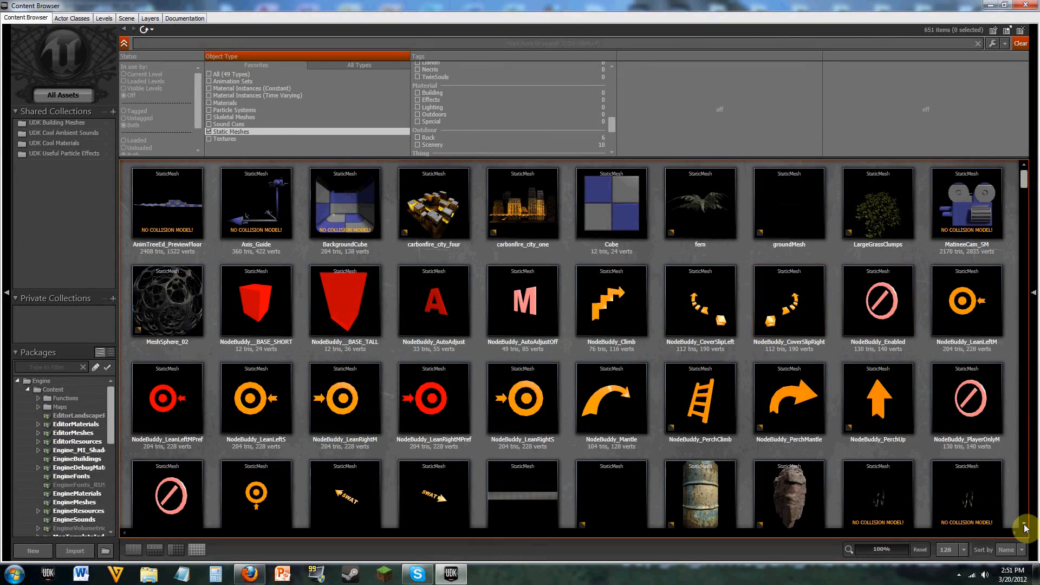
drag(1026, 528, 1025, 528)
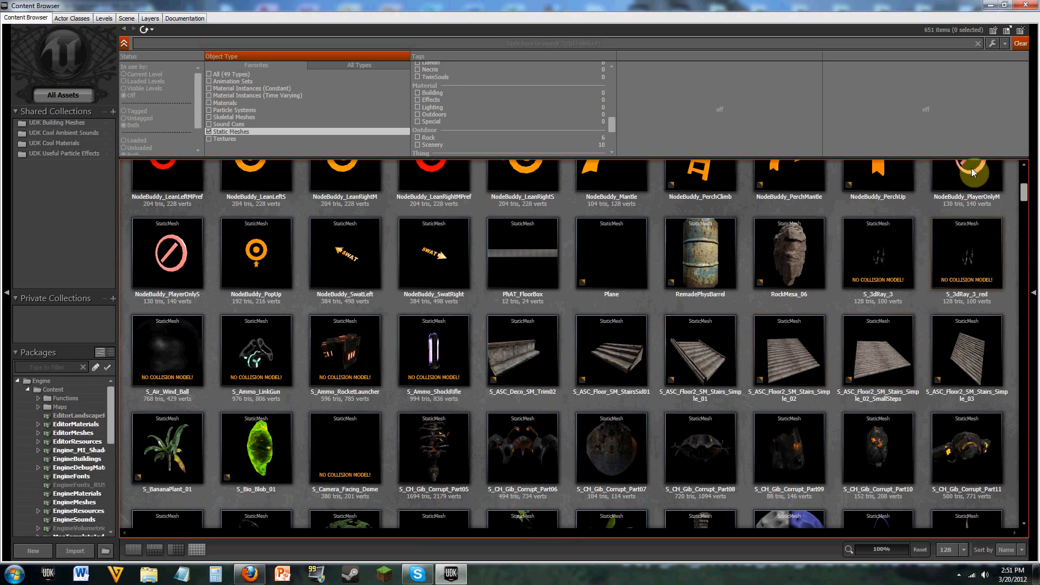
drag(1024, 192, 1031, 226)
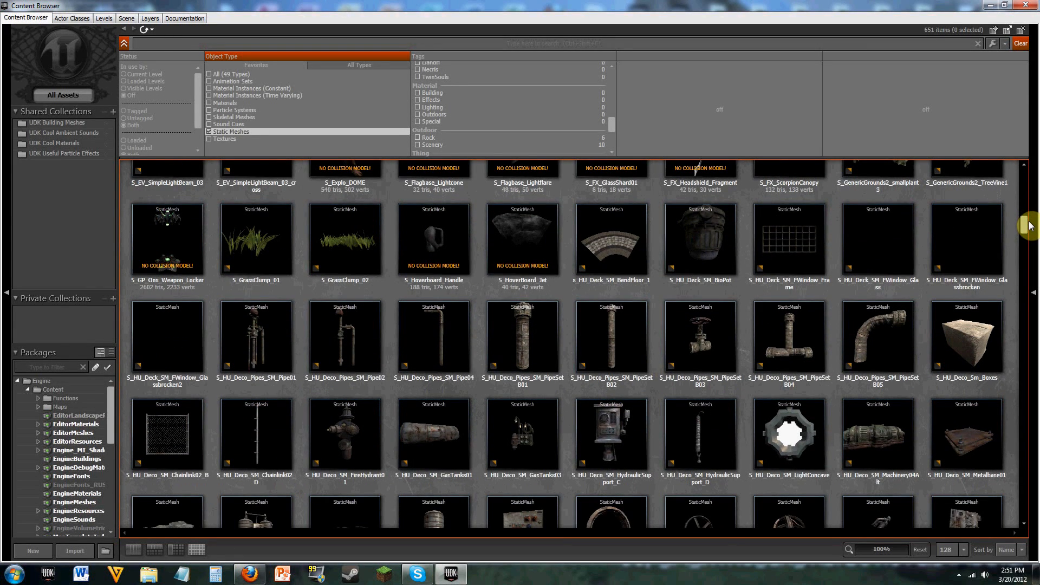
click(1026, 525)
click(1026, 527)
click(1026, 529)
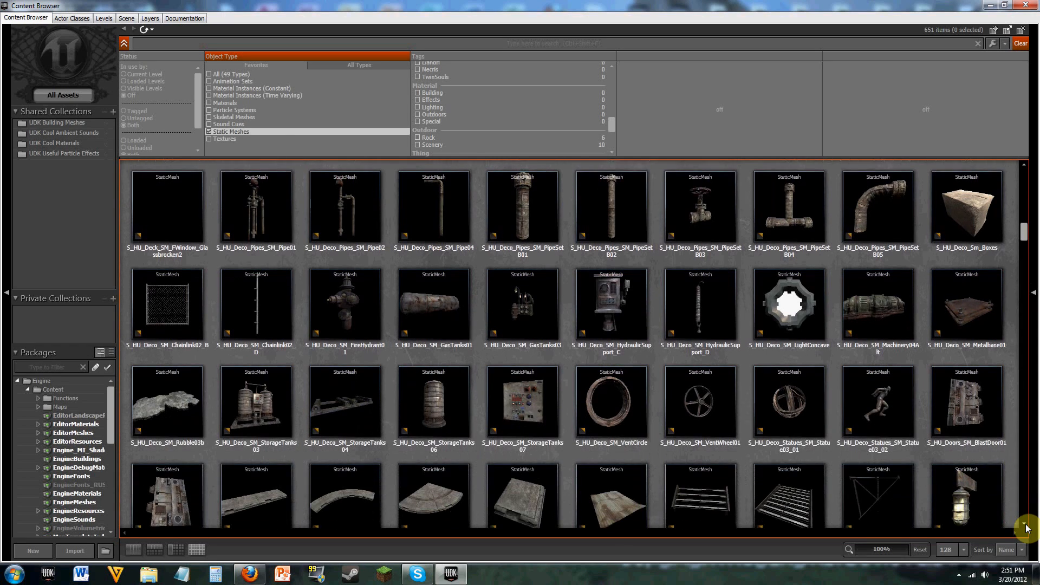
click(1026, 526)
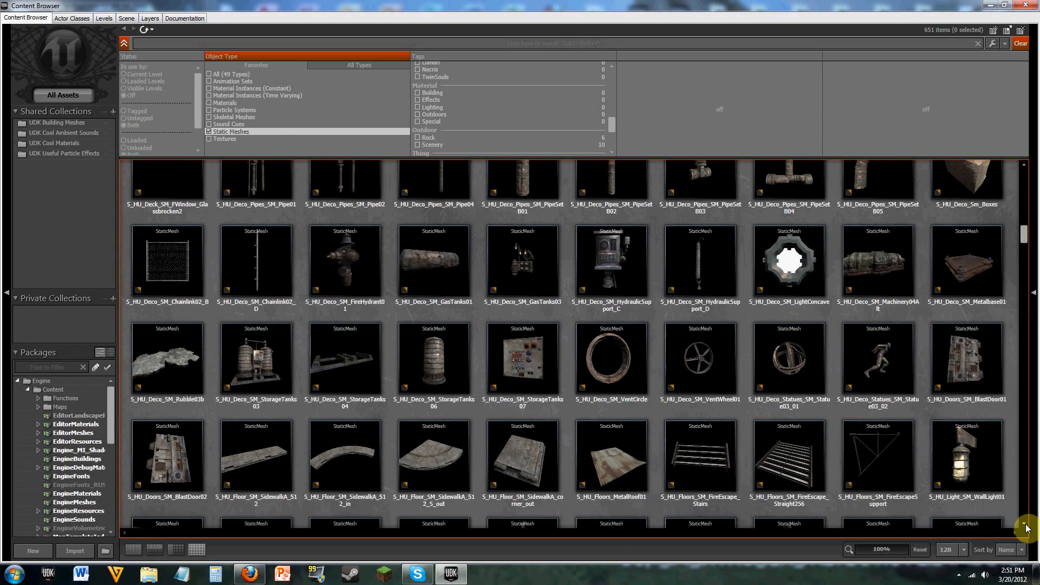
click(1026, 526)
click(1026, 525)
click(1025, 526)
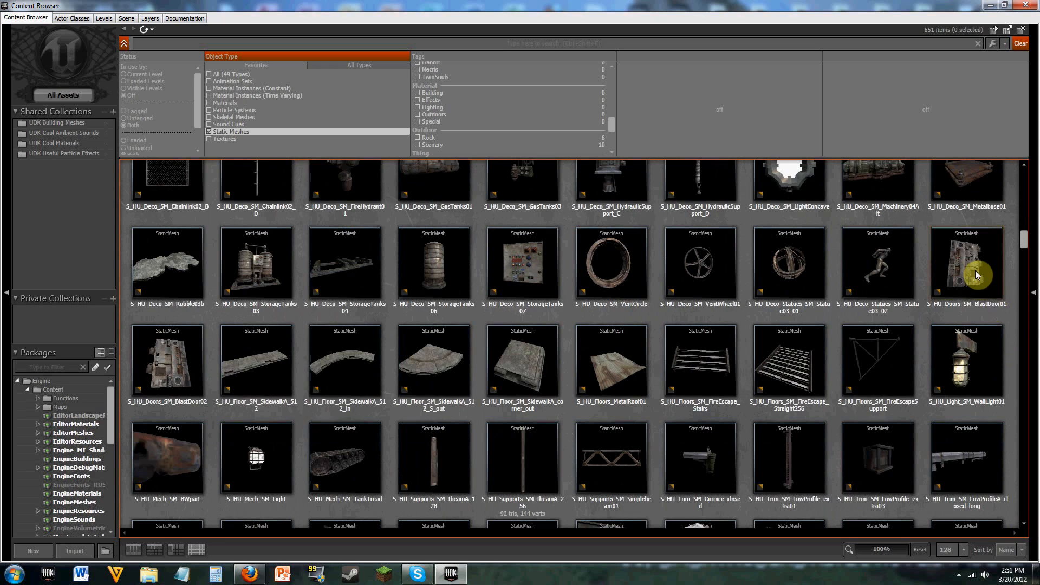
click(976, 276)
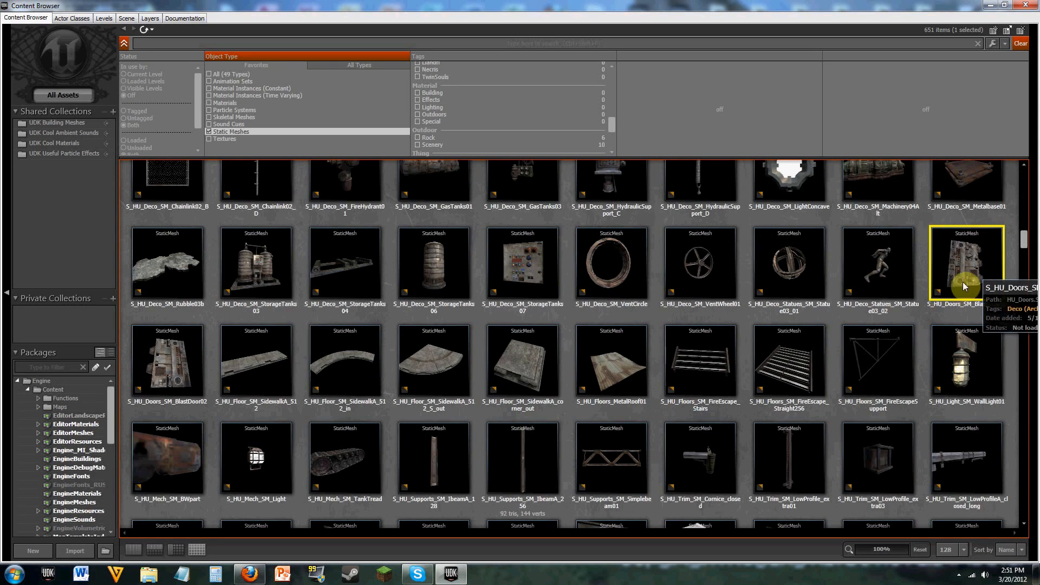
ctrl+click(179, 362)
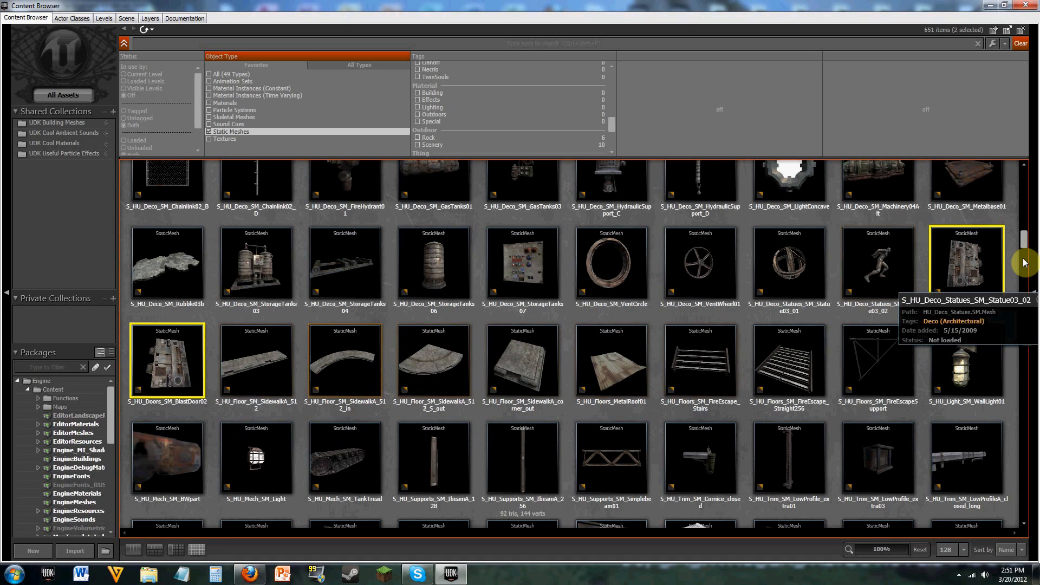
Step: Restore the Content Browser to a smaller, widened window beside the viewport, with the blast door meshes in view
click(1004, 7)
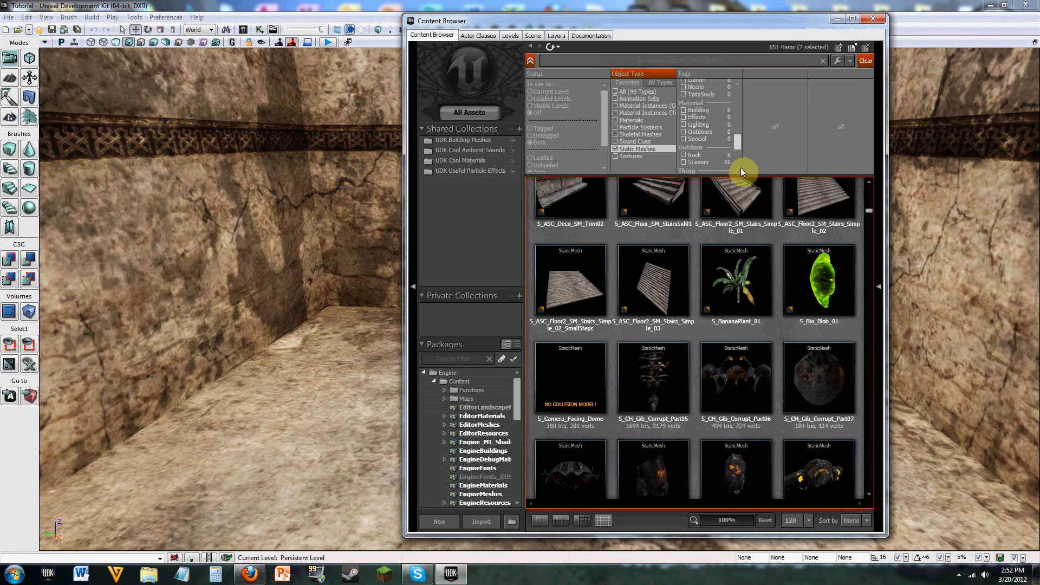
click(870, 182)
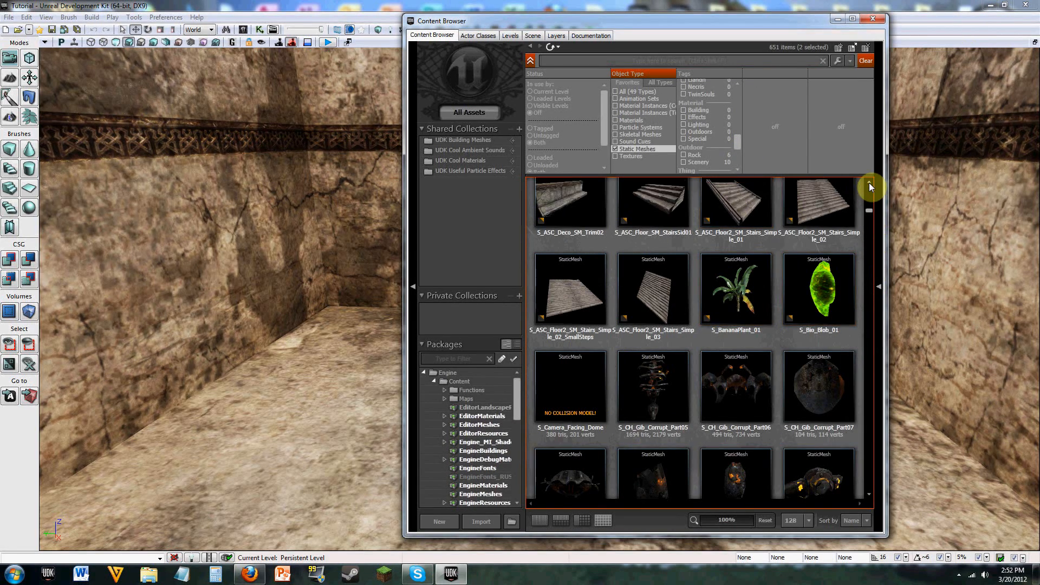
drag(886, 216, 1023, 247)
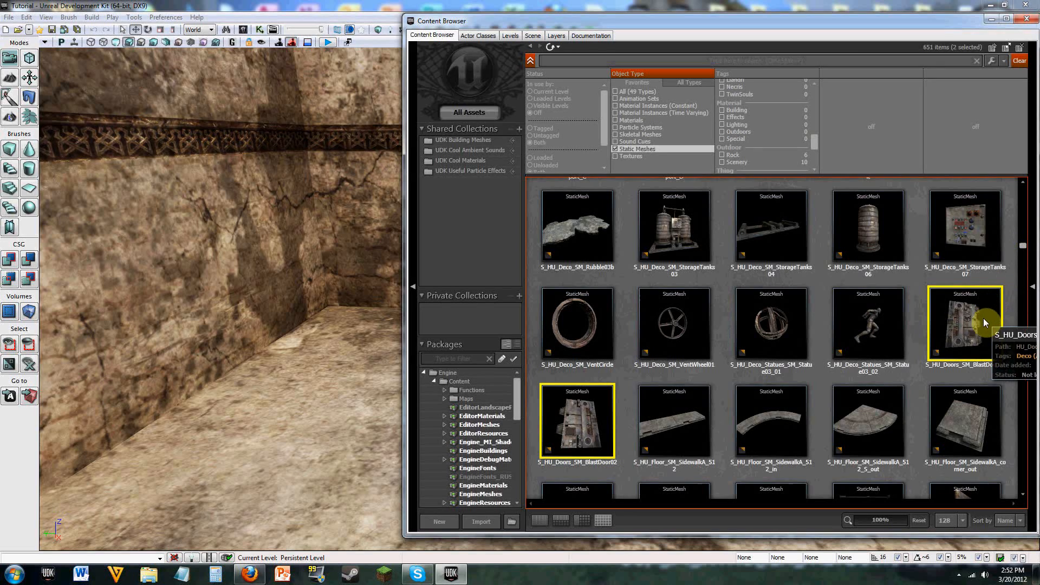
Step: Try to place both selected blast door meshes in the room at once
drag(985, 323, 330, 365)
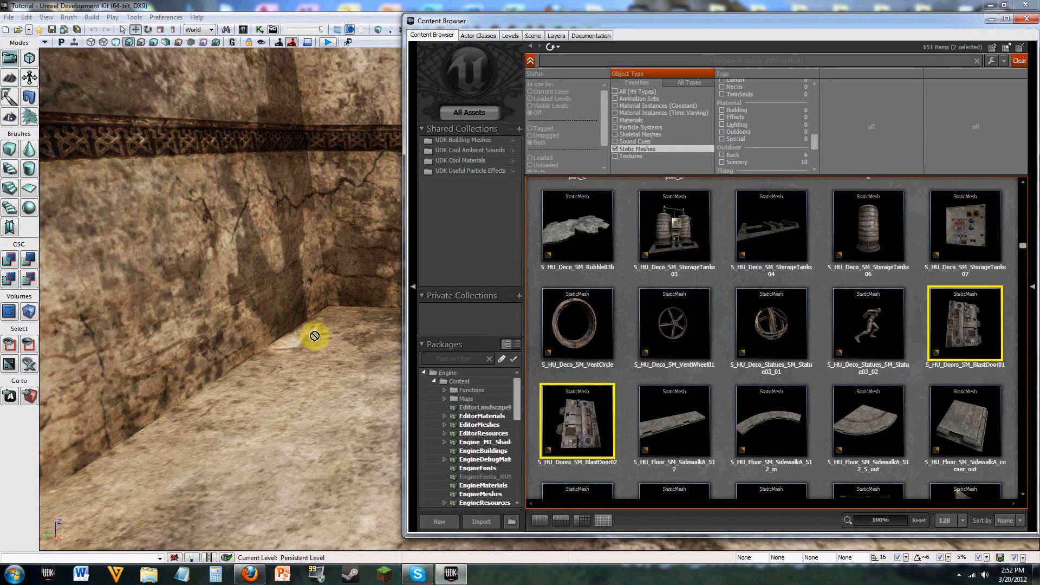
drag(944, 340, 953, 337)
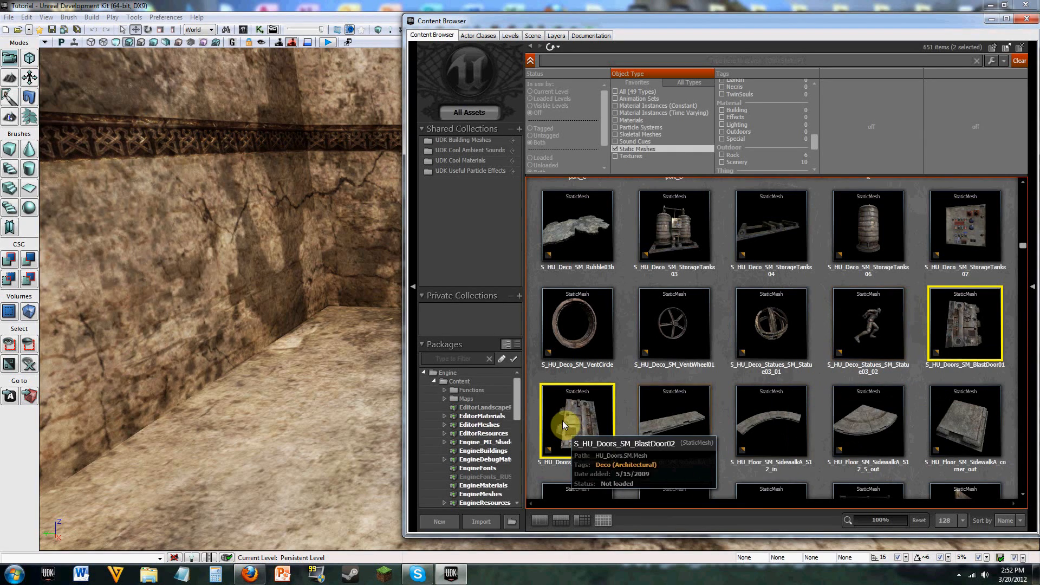
click(947, 245)
Step: Place S_HU_Doors_SM_BlastDoor01 and S_HU_Doors_SM_BlastDoor02 on the room's floor, one at a time
click(967, 317)
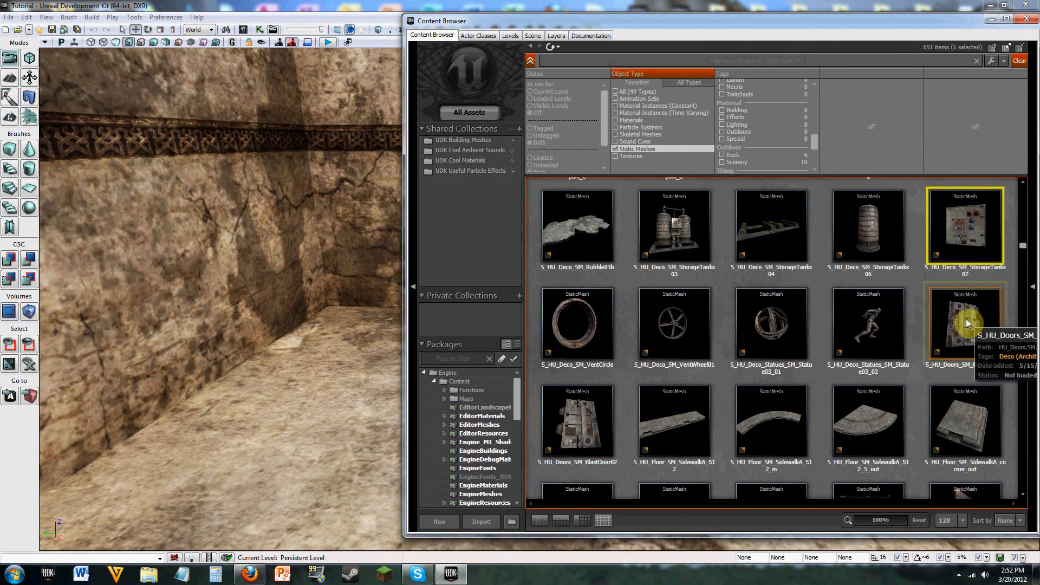
drag(967, 332, 361, 408)
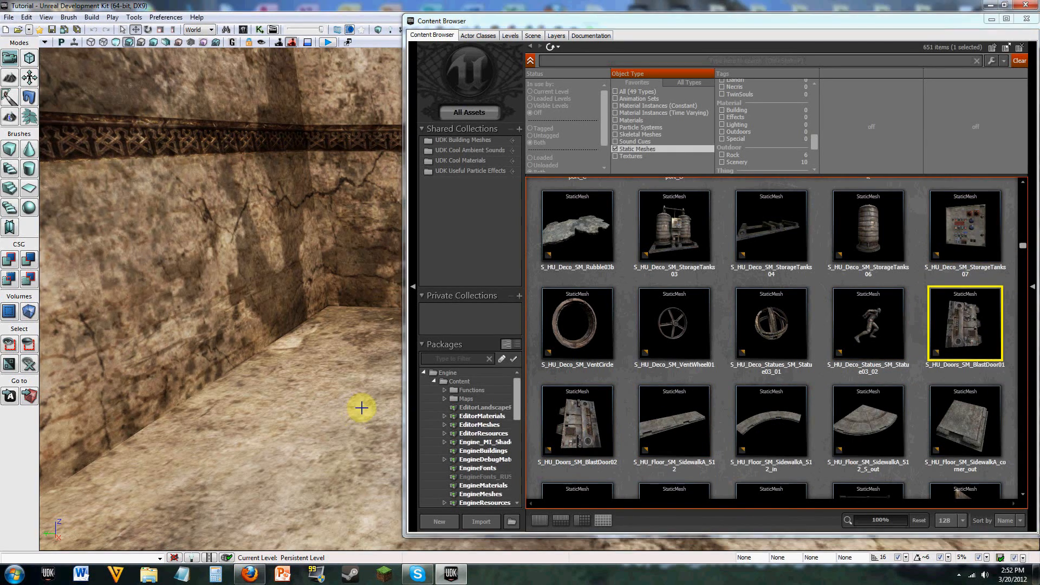
click(577, 426)
drag(580, 425, 298, 469)
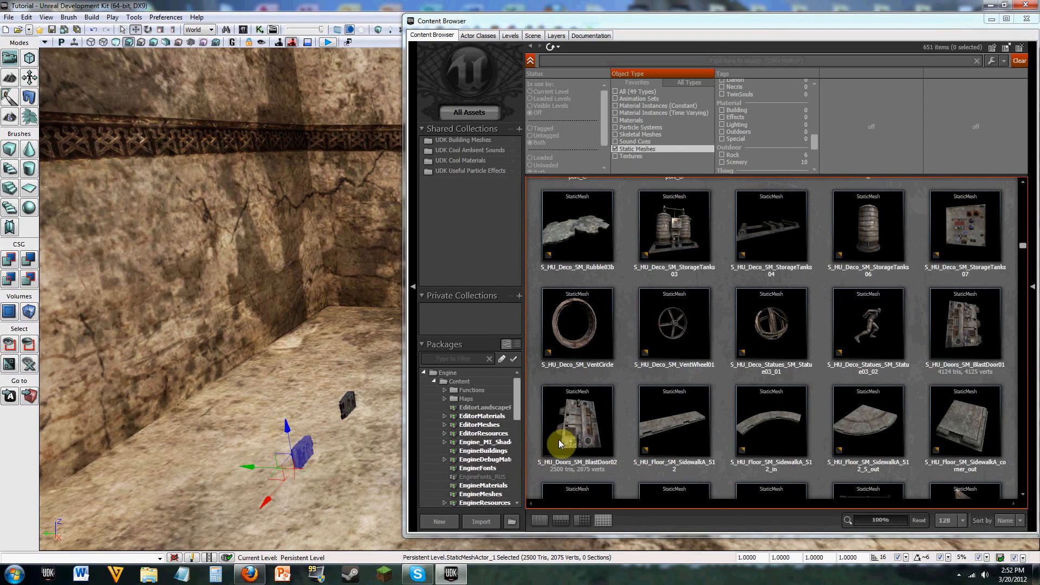
right_click(329, 375)
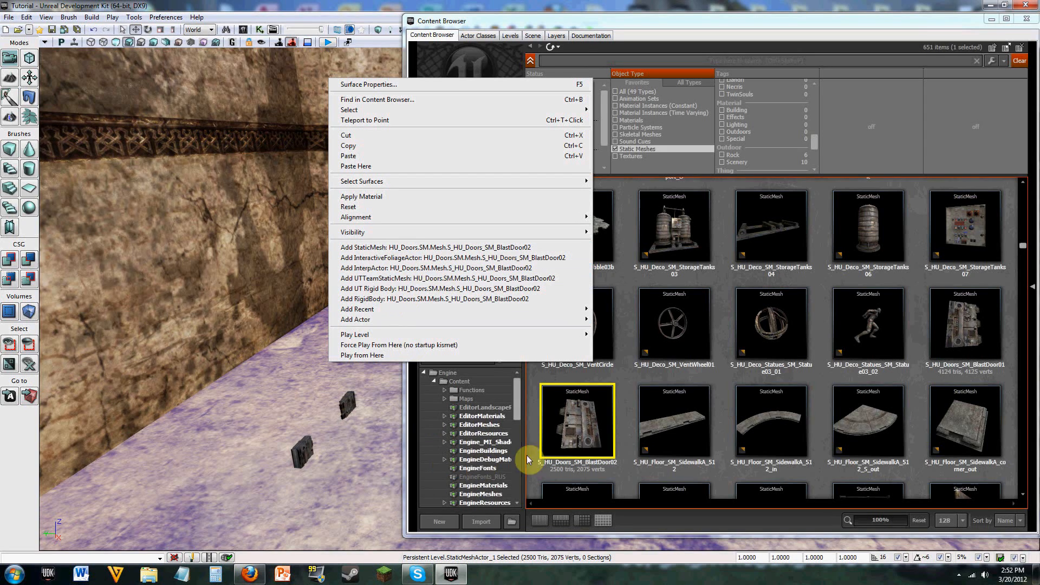
click(535, 476)
click(536, 477)
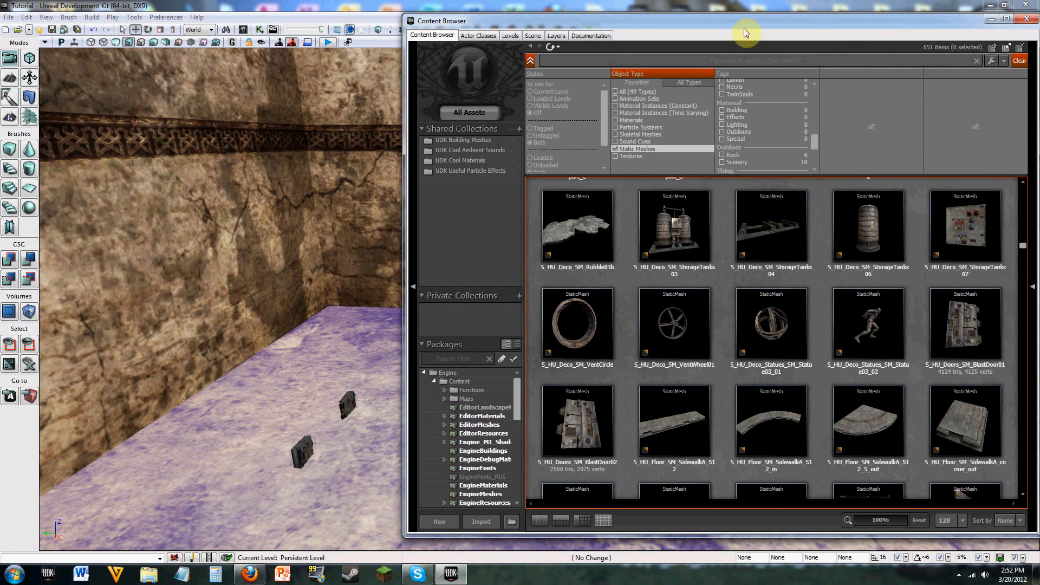
Step: Uncover more of the viewport by shifting the Content Browser aside, and raise the BlastDoor01 mesh out of the floor
drag(698, 22, 813, 29)
right_drag(369, 414, 297, 366)
click(272, 332)
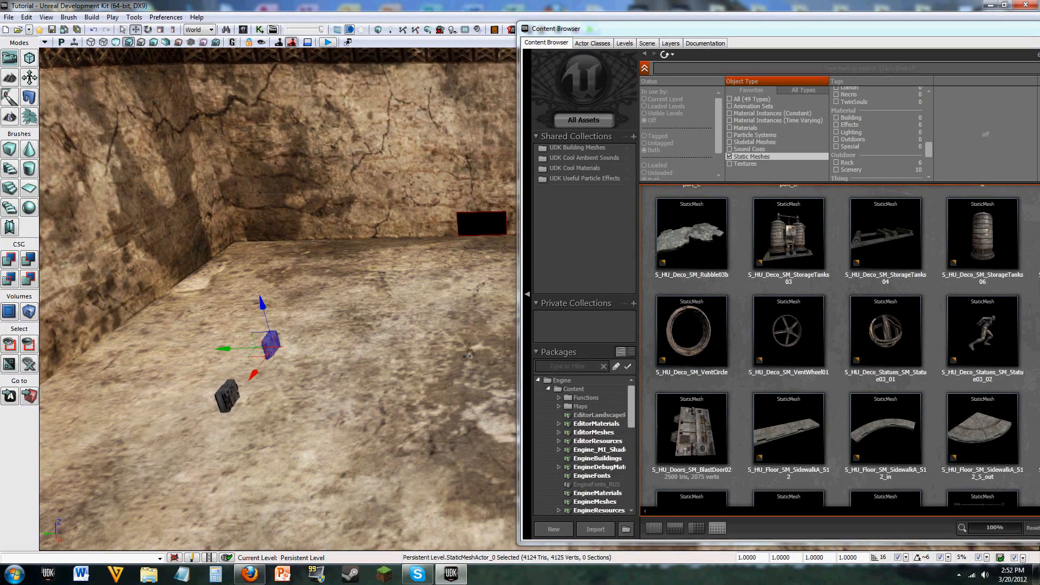
right_drag(272, 332, 208, 382)
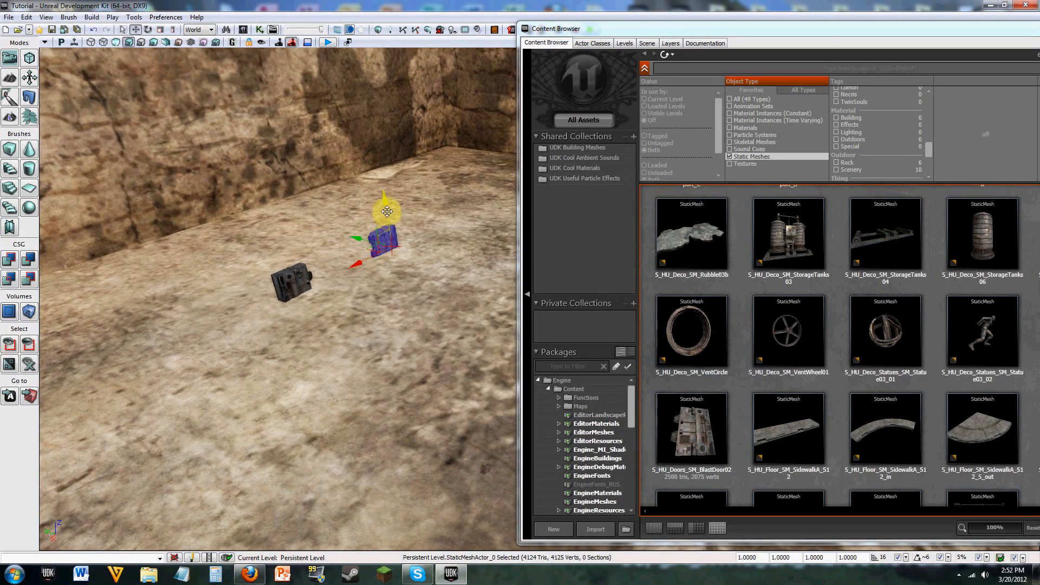
drag(387, 211, 383, 184)
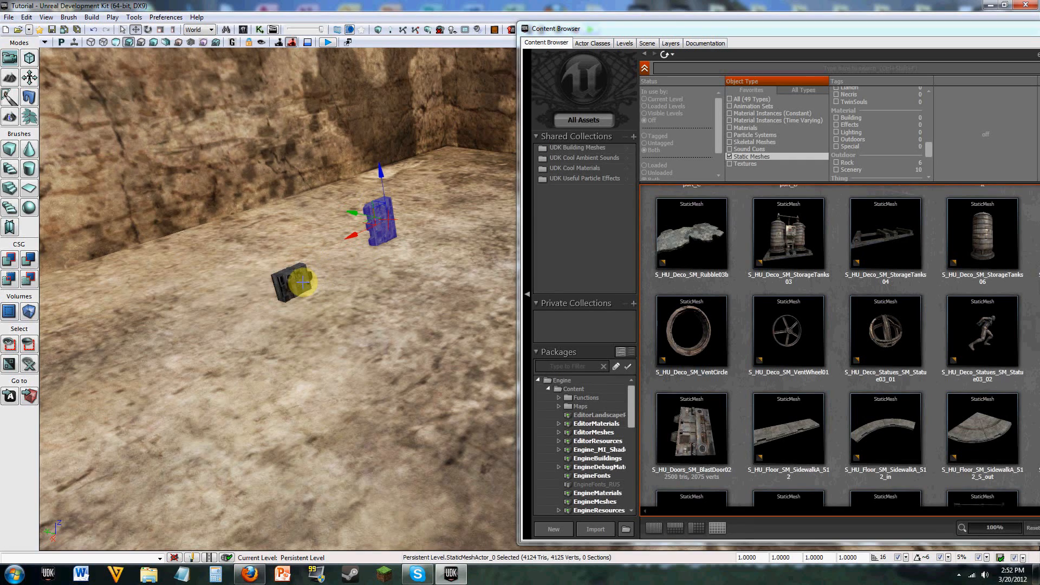
Step: Select both blast doors together and move them across the floor to the black opening in the wall
ctrl+click(303, 282)
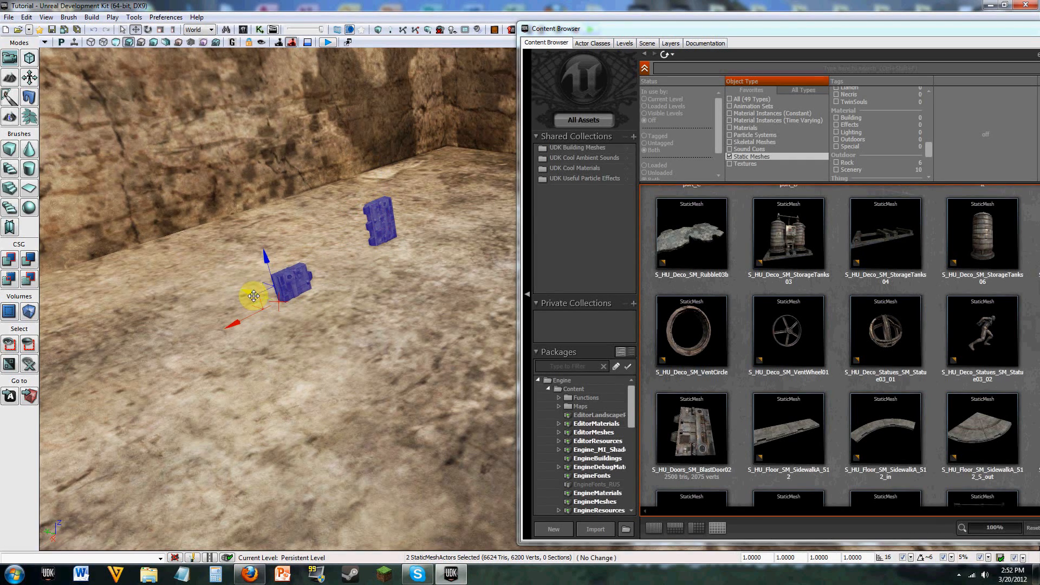
drag(258, 303, 403, 367)
right_drag(342, 295, 295, 270)
key(space)
drag(272, 406, 292, 388)
key(space)
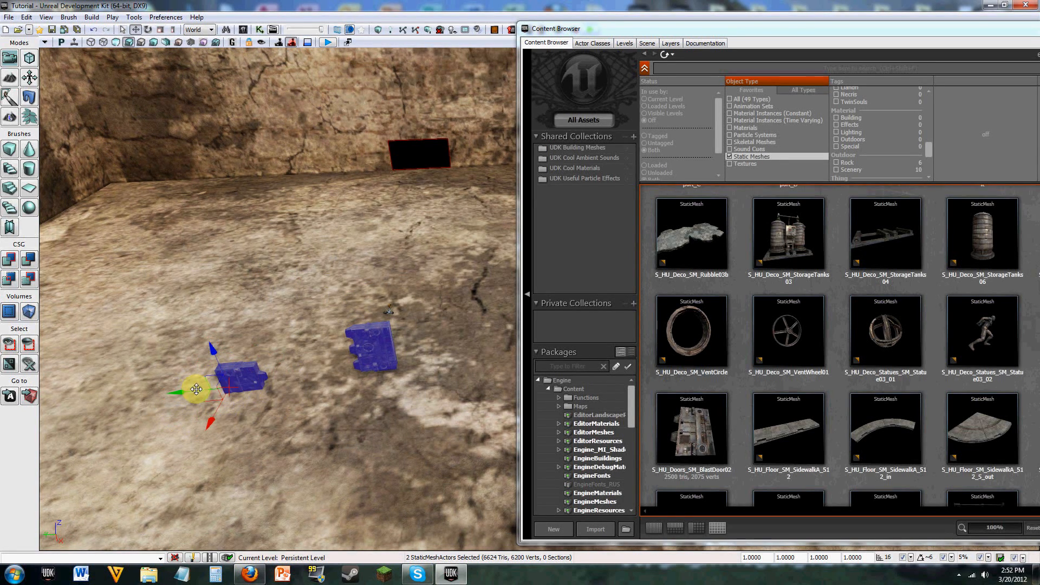
drag(197, 389, 454, 172)
right_drag(454, 171, 427, 190)
key(w)
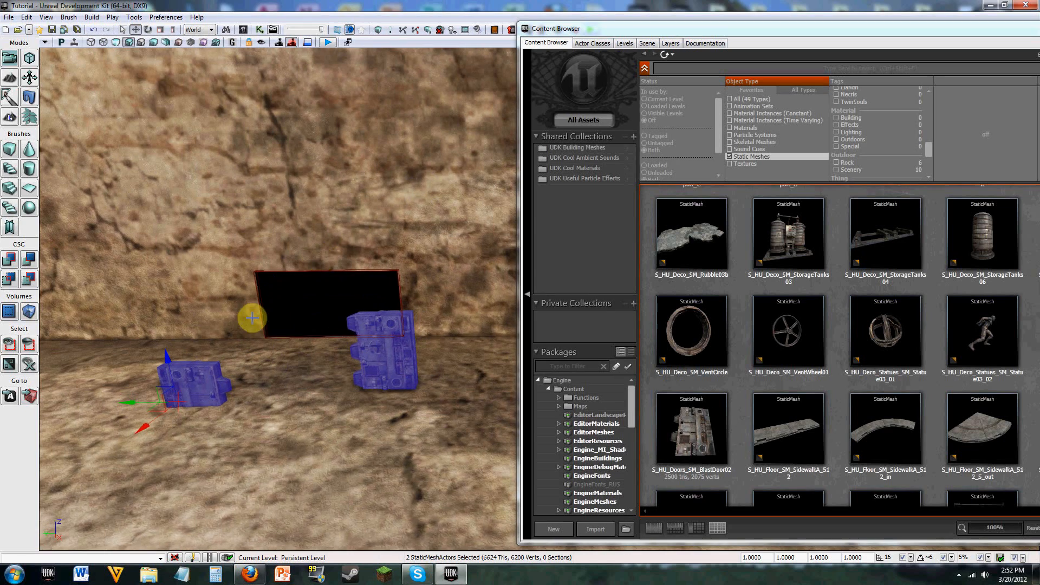
drag(155, 421, 233, 368)
right_drag(354, 285, 353, 286)
Step: Raise the BlastDoor02 mesh out of the floor beside the opening and lower the BlastDoor01 mesh slightly
key(w)
click(188, 408)
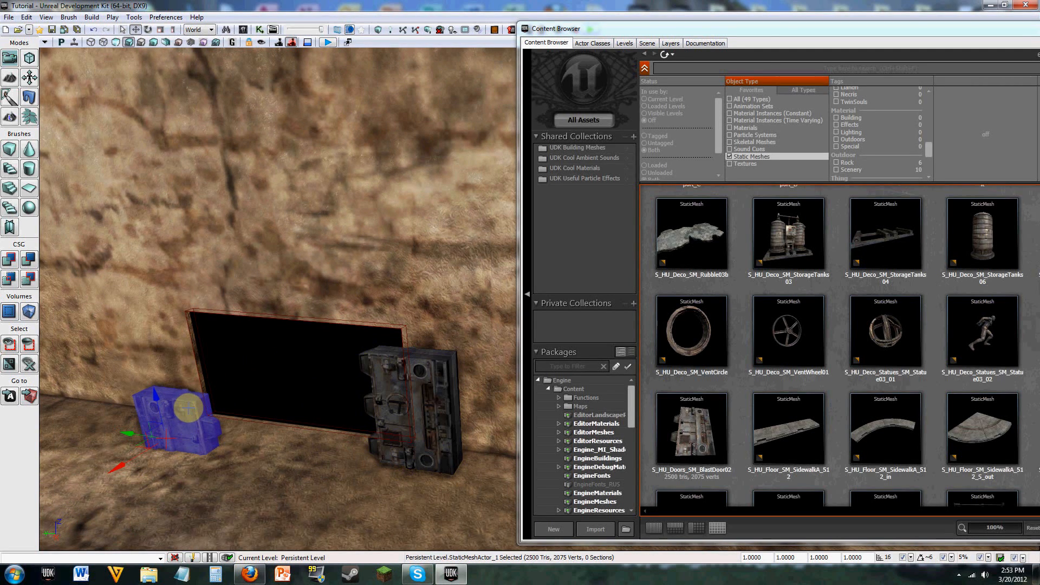
drag(155, 378, 156, 355)
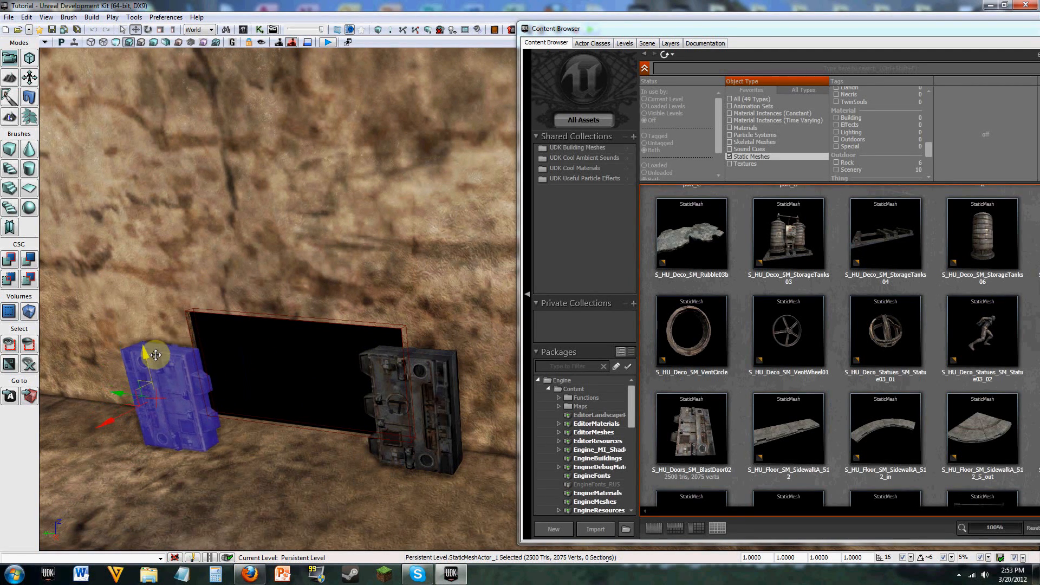
click(444, 420)
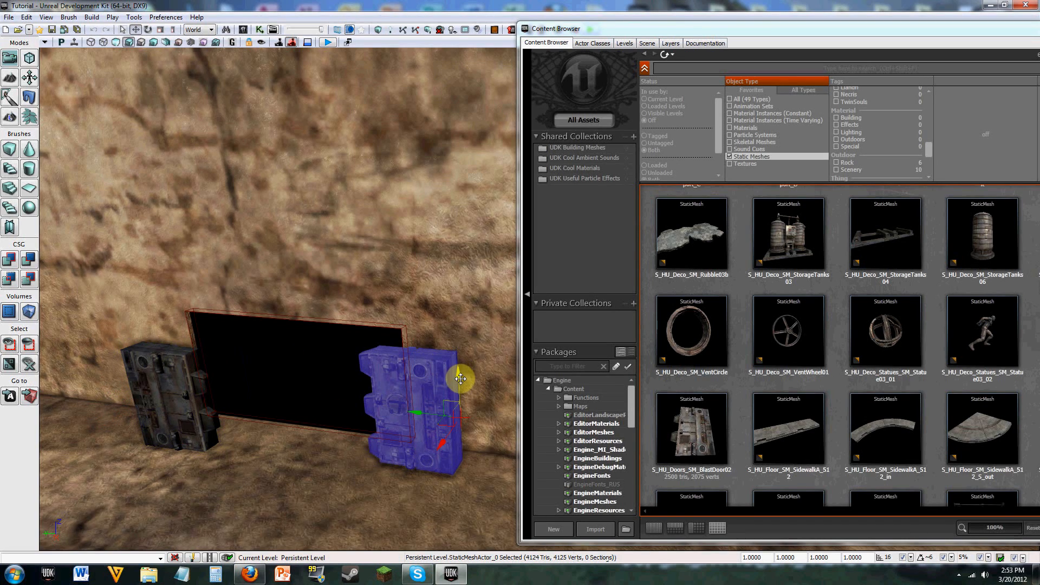
mouse_move(461, 378)
mouse_down()
mouse_move(458, 412)
mouse_move(458, 391)
mouse_up()
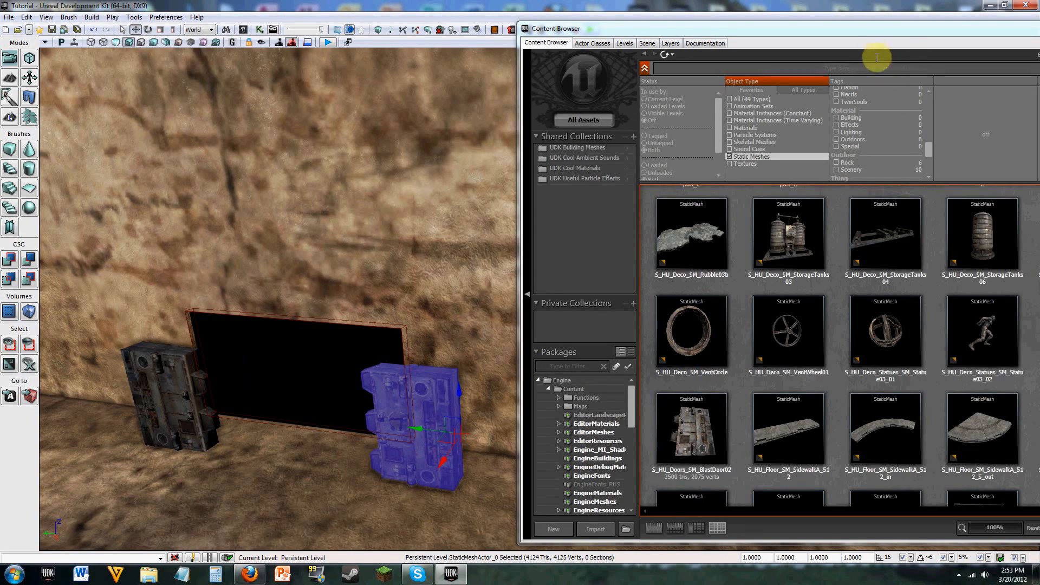
Step: Minimize the Content Browser and restore the four-viewport layout with the BlastDoor02 mesh selected
drag(840, 24, 836, 35)
drag(609, 41, 335, 38)
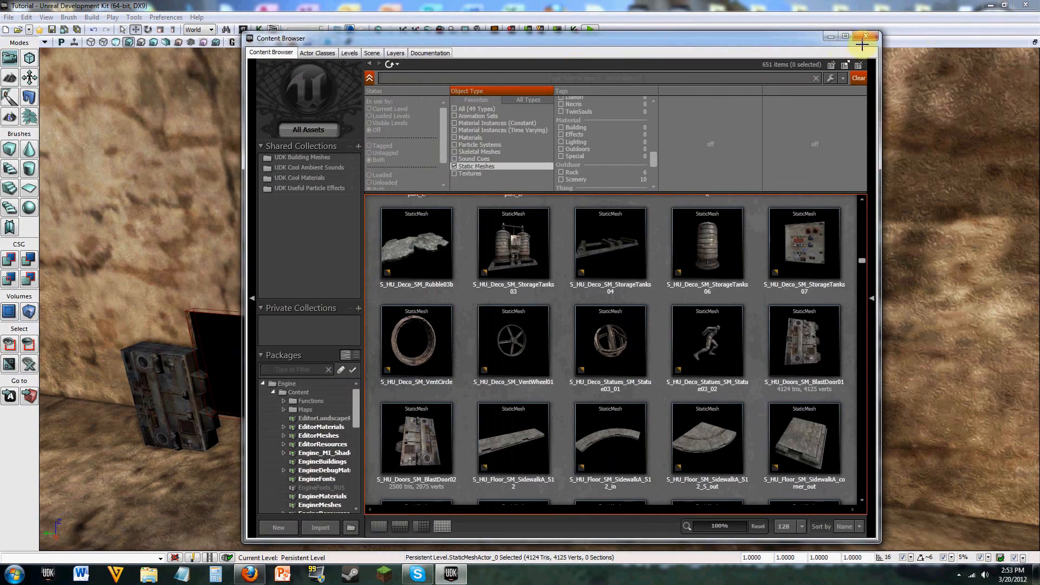
click(825, 40)
mouse_move(583, 285)
right_down()
mouse_move(580, 314)
mouse_move(520, 304)
mouse_move(583, 286)
right_up()
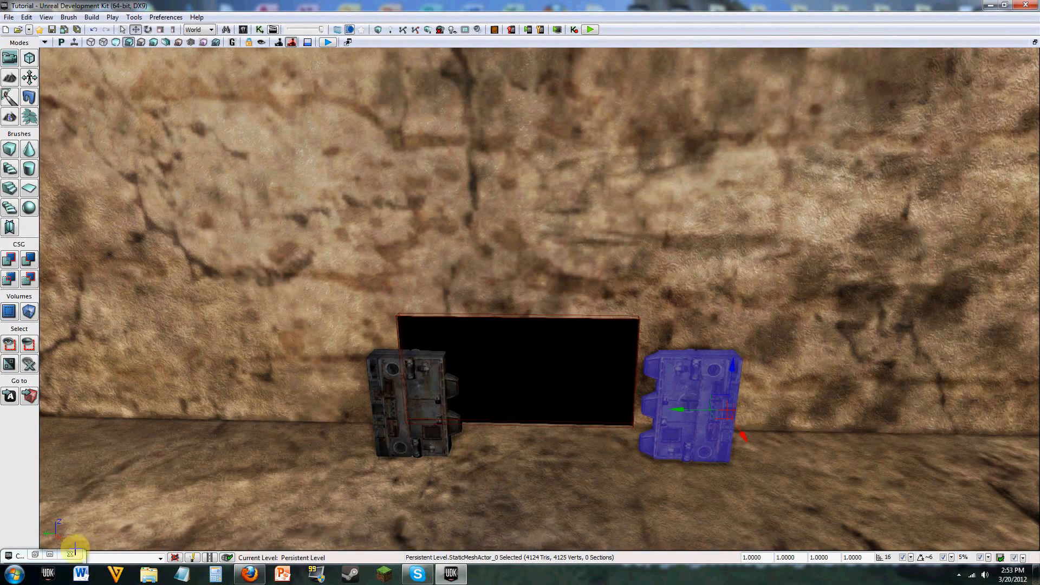
click(425, 395)
click(1035, 42)
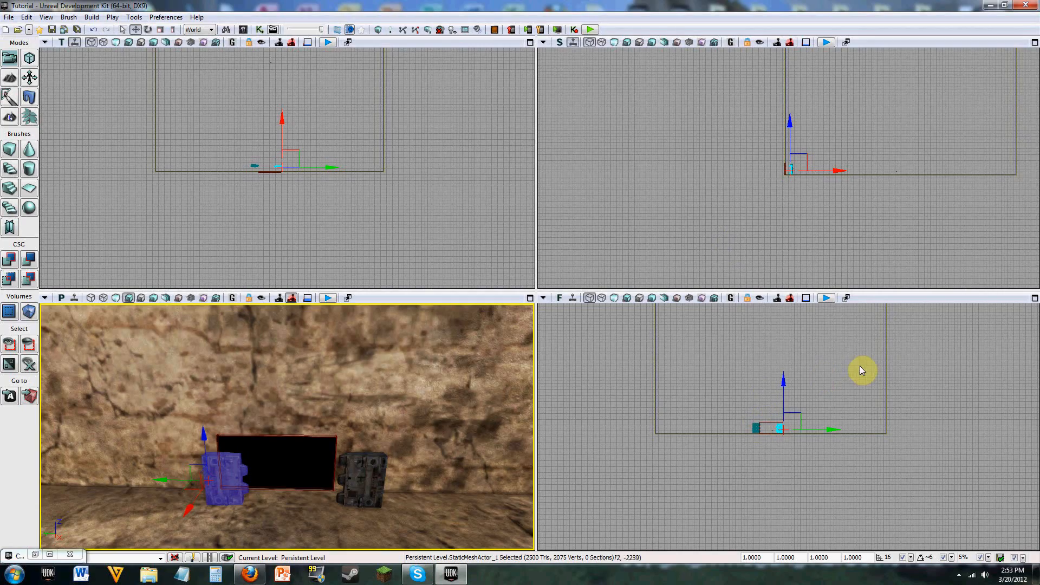
Step: Select the BlastDoor01 mesh in the Front view and lower it 16 units towards the floor
drag(860, 366, 833, 327)
scroll(830, 332, up, 9)
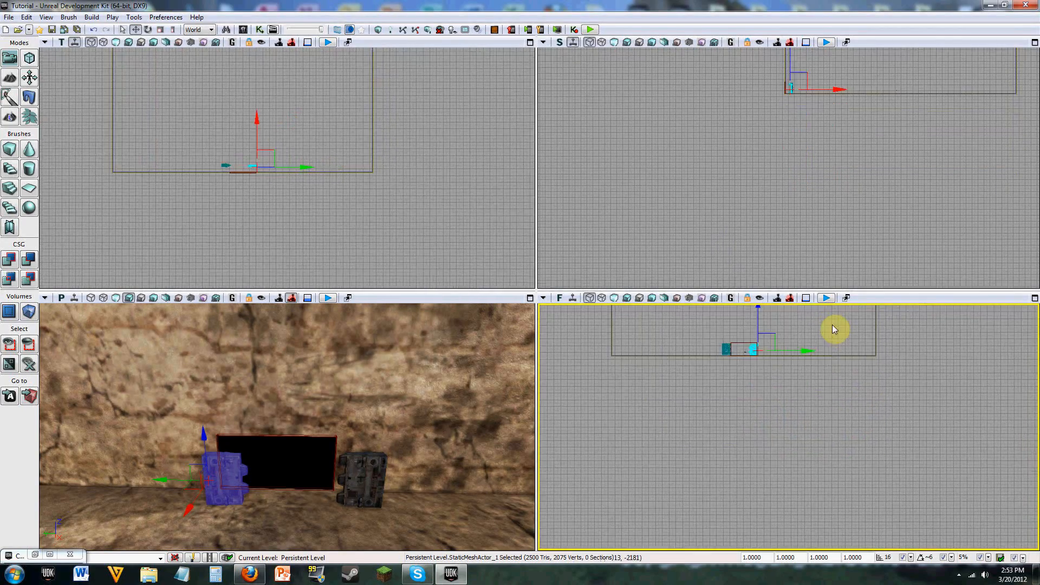
drag(712, 355, 961, 337)
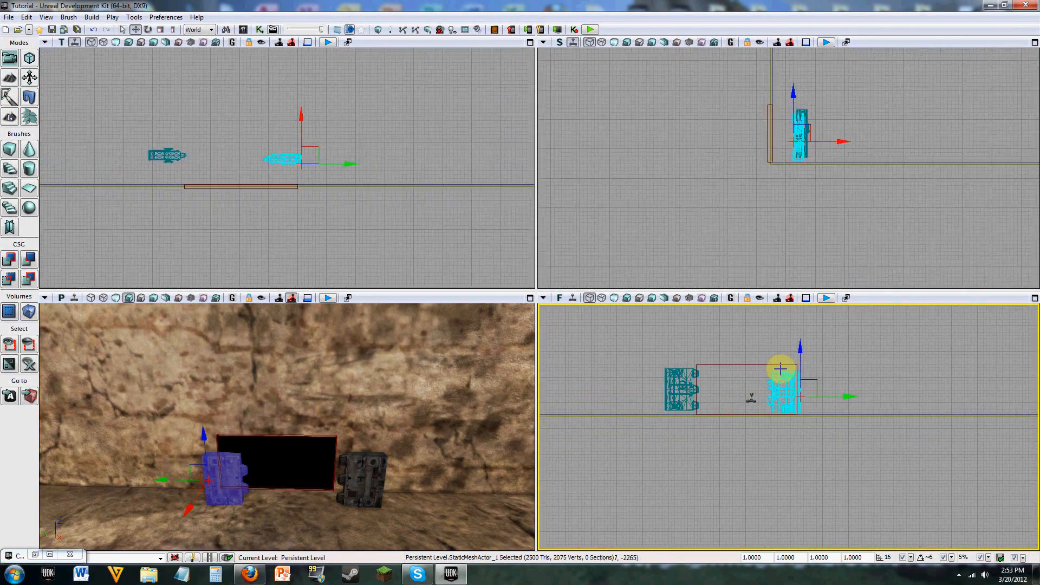
scroll(783, 367, up, 5)
drag(689, 407, 835, 413)
scroll(690, 408, up, 5)
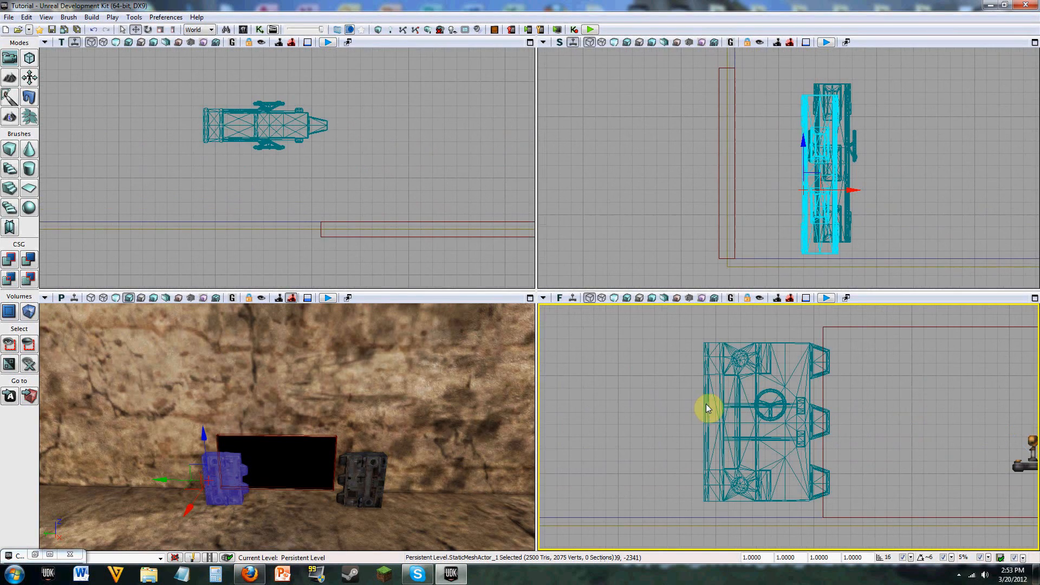
drag(669, 396, 636, 344)
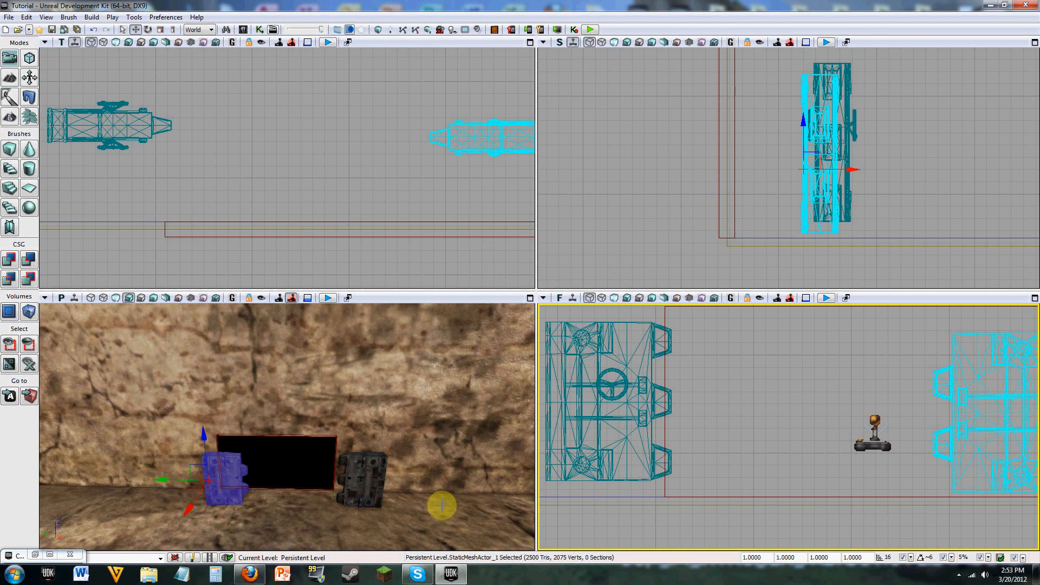
click(642, 376)
drag(707, 377, 734, 376)
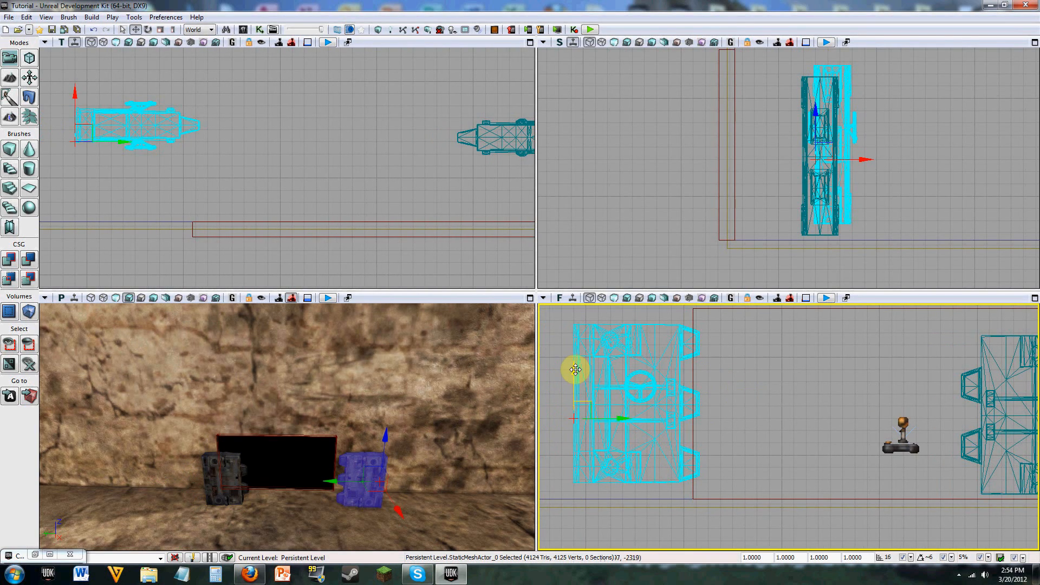
drag(575, 370, 574, 381)
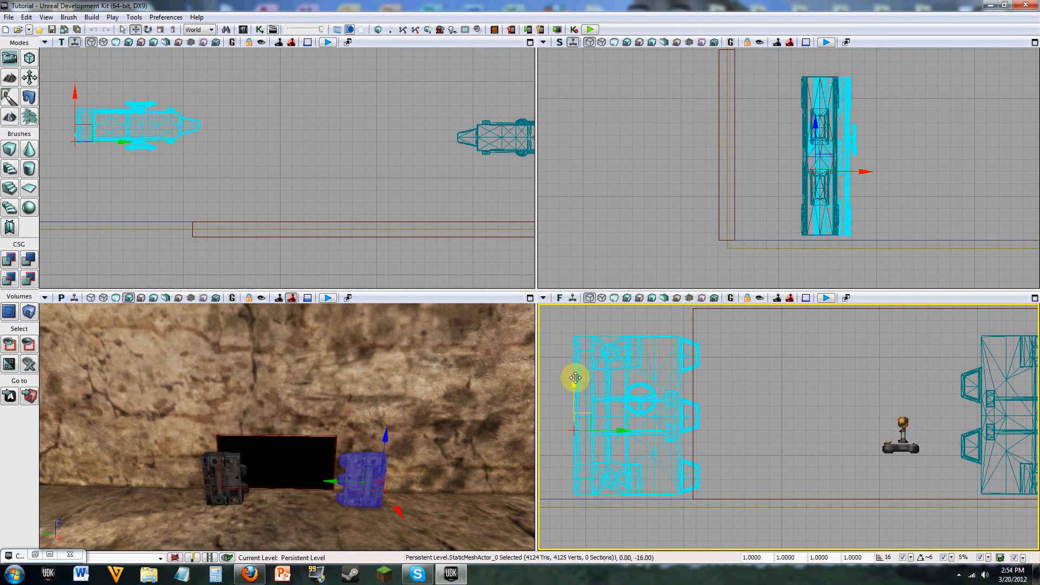
right_click(610, 450)
key(Escape)
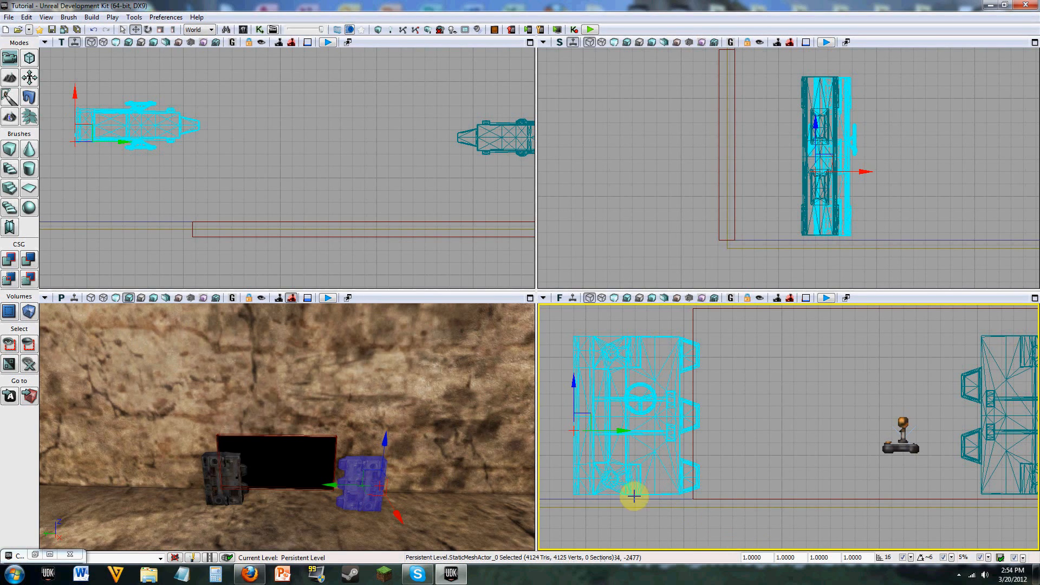
Step: Set the drag grid snap to 1 unit and lower the BlastDoor01 mesh until its base meets the floor line
click(912, 558)
click(866, 440)
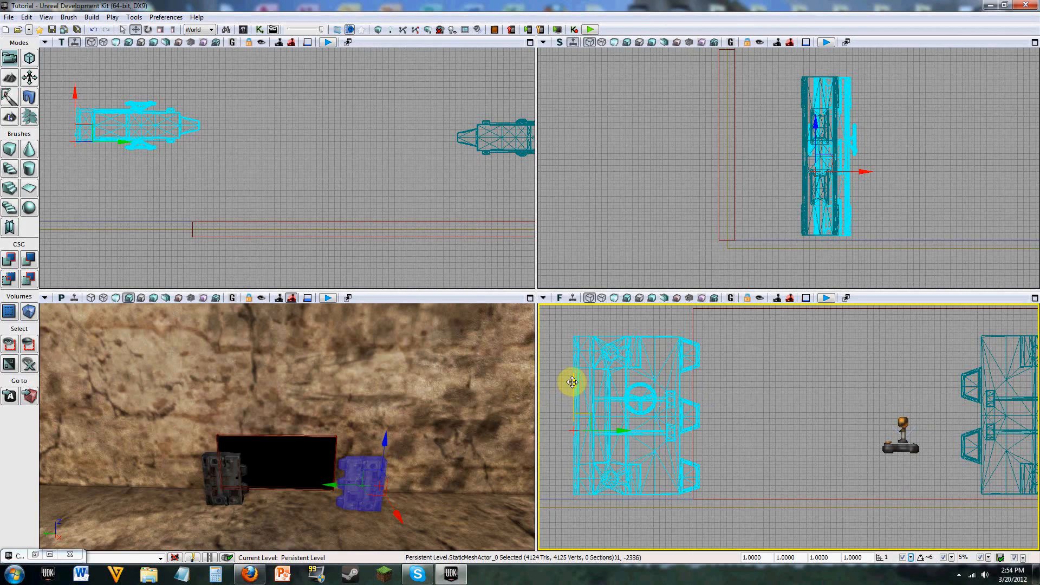
drag(573, 386, 578, 382)
scroll(700, 488, up, 4)
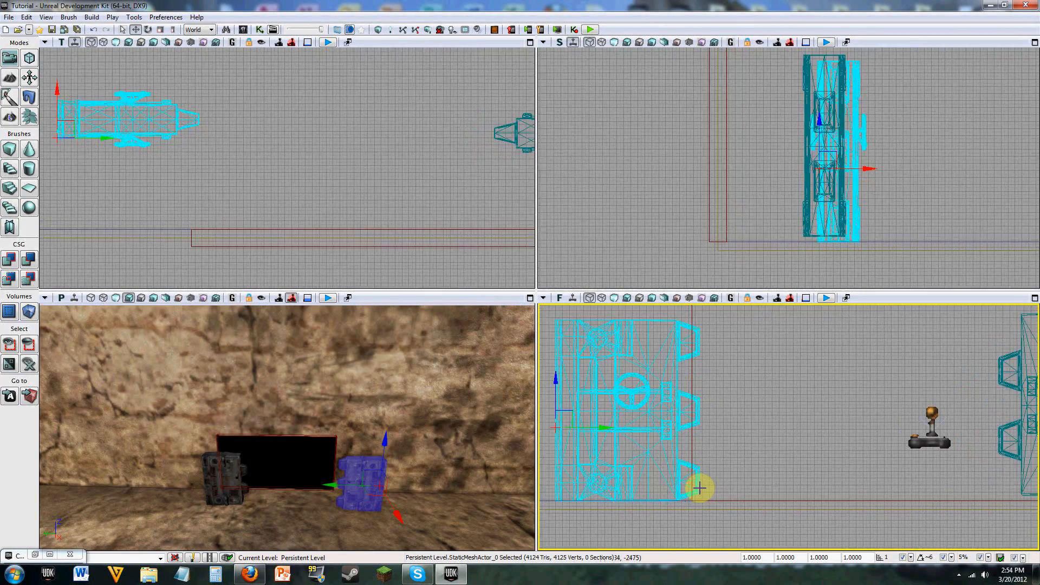
drag(735, 473, 907, 432)
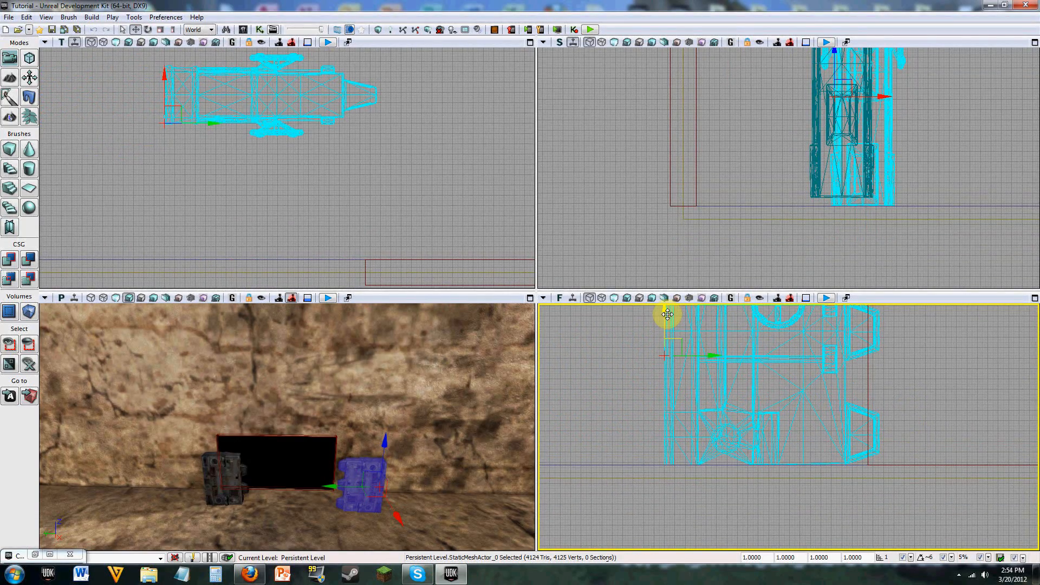
scroll(838, 510, up, 2)
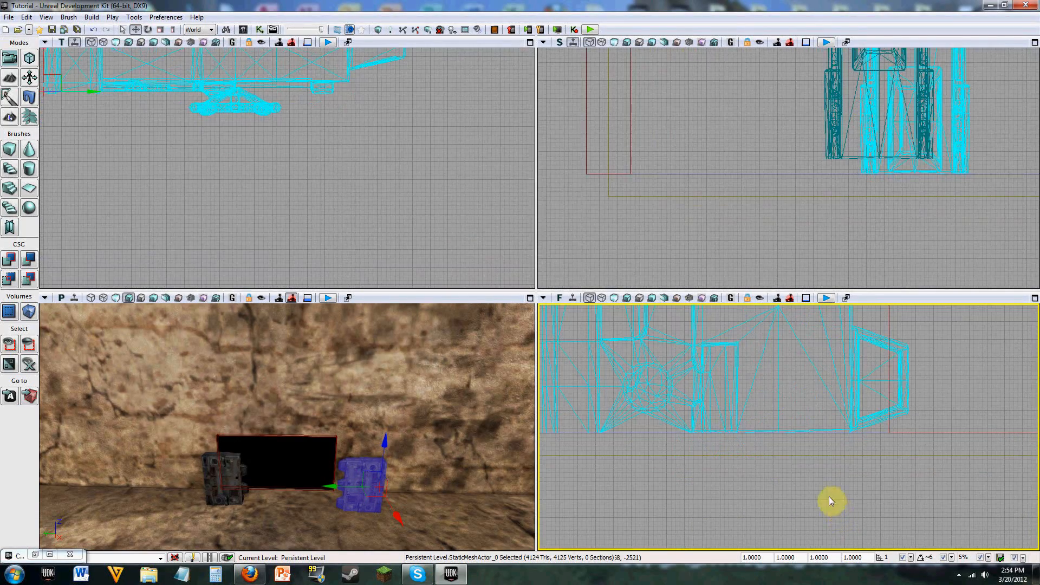
Step: Align the BlastDoor02 mesh's outer edge with its side of the wall opening and lower its base onto the floor line
scroll(788, 487, down, 4)
drag(901, 411, 717, 449)
scroll(770, 451, down, 3)
click(932, 402)
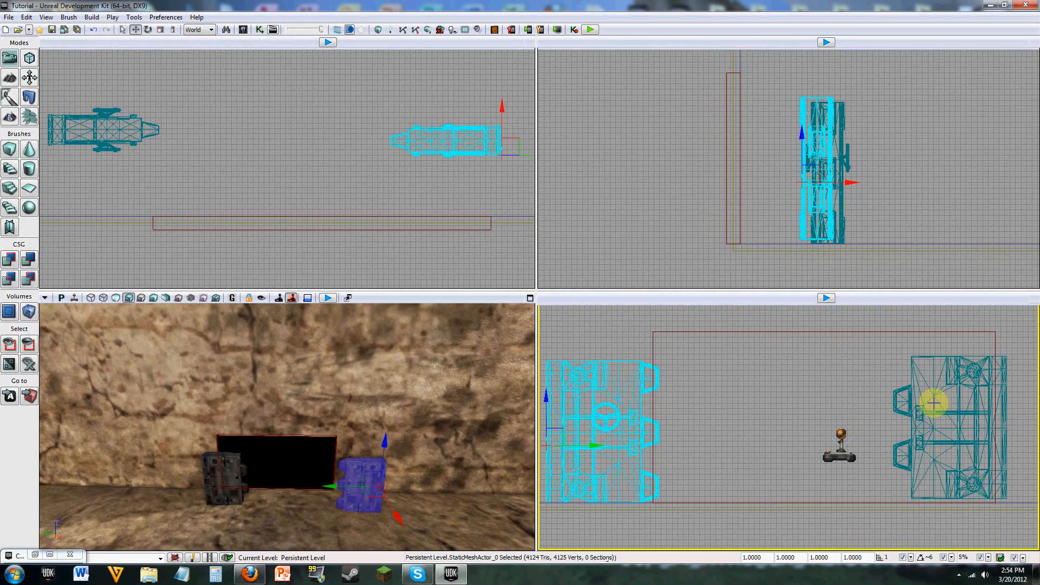
drag(974, 375, 918, 368)
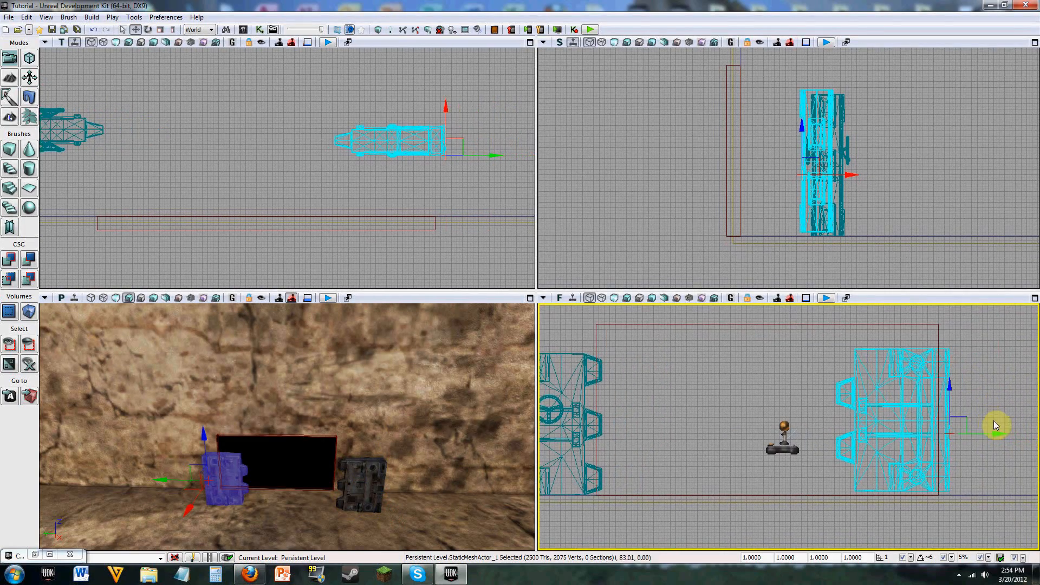
drag(987, 432, 943, 432)
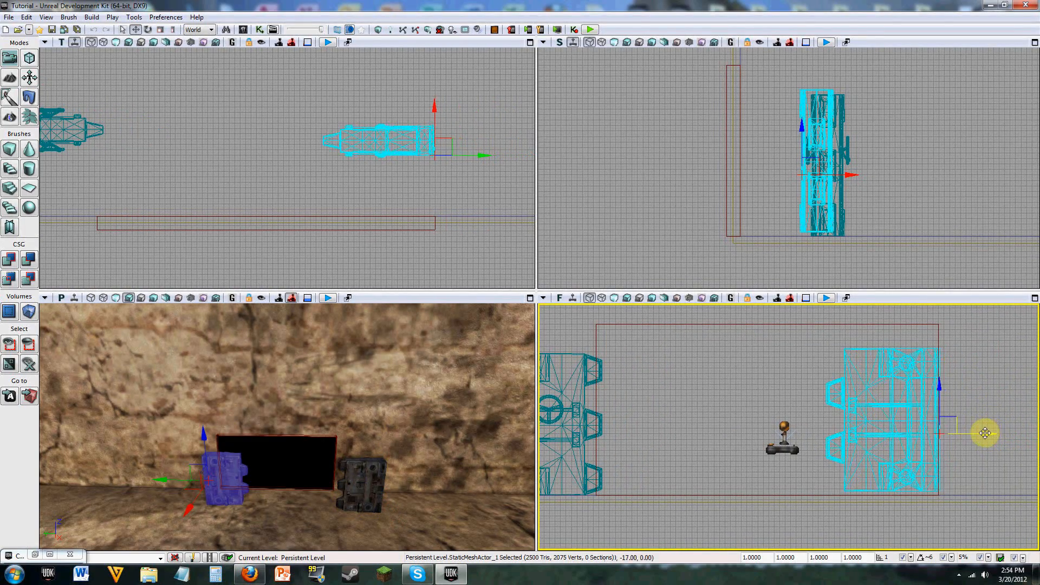
drag(936, 385, 937, 388)
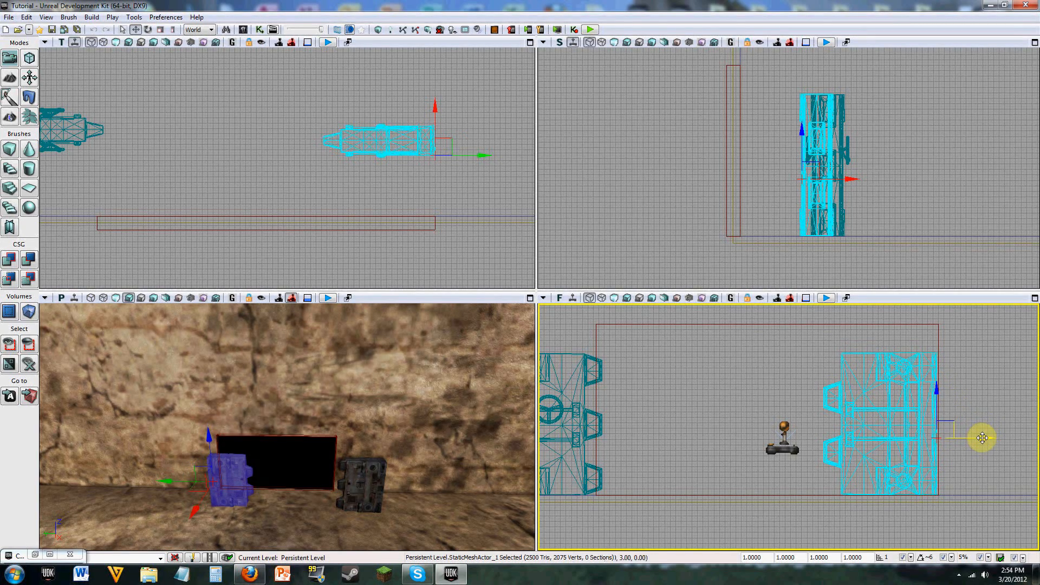
Step: Slide the BlastDoor01 mesh sideways until its outer edge is flush with the opposite side of the wall opening
drag(685, 430, 755, 432)
click(662, 407)
right_drag(802, 397, 746, 410)
Step: Scale the BlastDoor01 mesh uniformly to 1.1823 and raise it so it fills the opening's height from the floor
key(space)
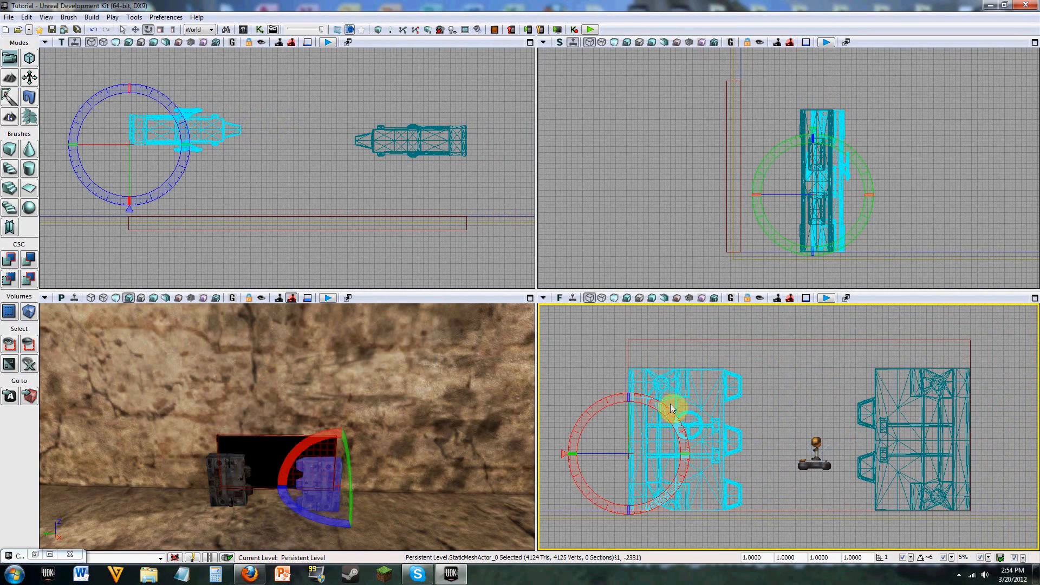
key(space)
mouse_move(686, 453)
mouse_down()
mouse_move(759, 453)
mouse_move(695, 454)
mouse_up()
key(space)
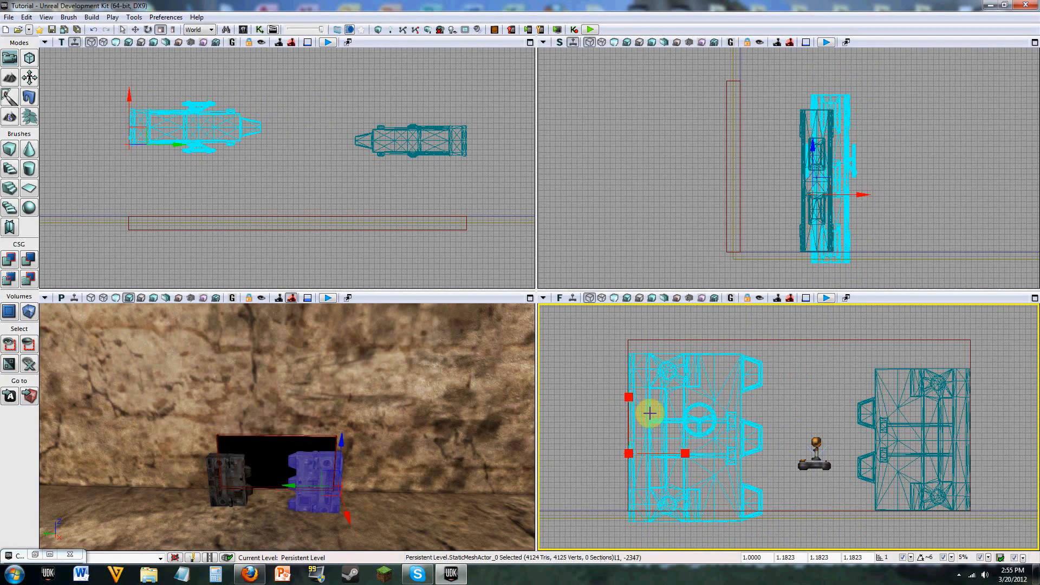
drag(627, 411, 632, 395)
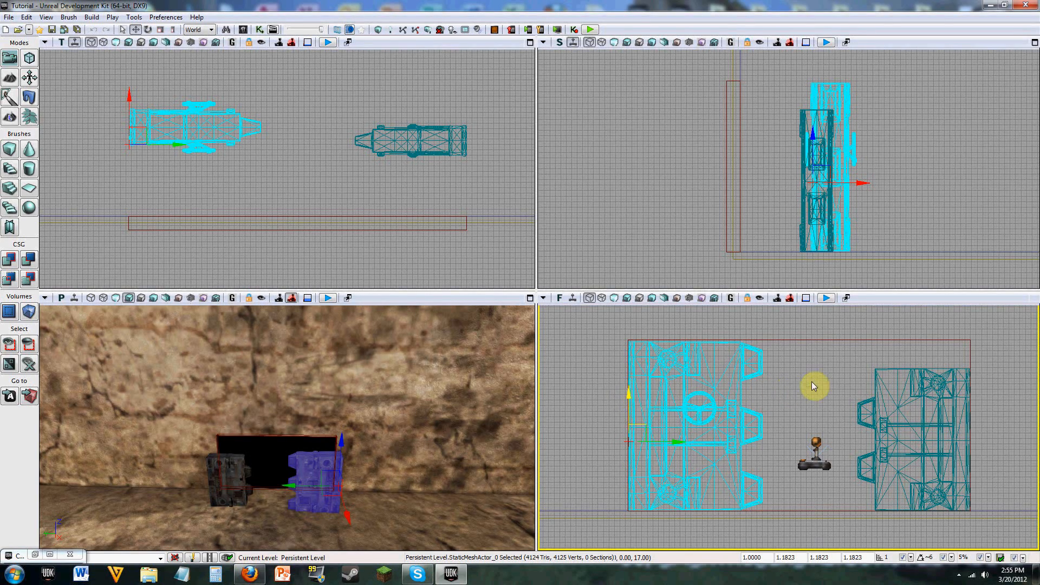
Step: Scale the BlastDoor02 mesh uniformly to 1.3029 and raise it 4 units to meet the opening's upper edge
click(941, 395)
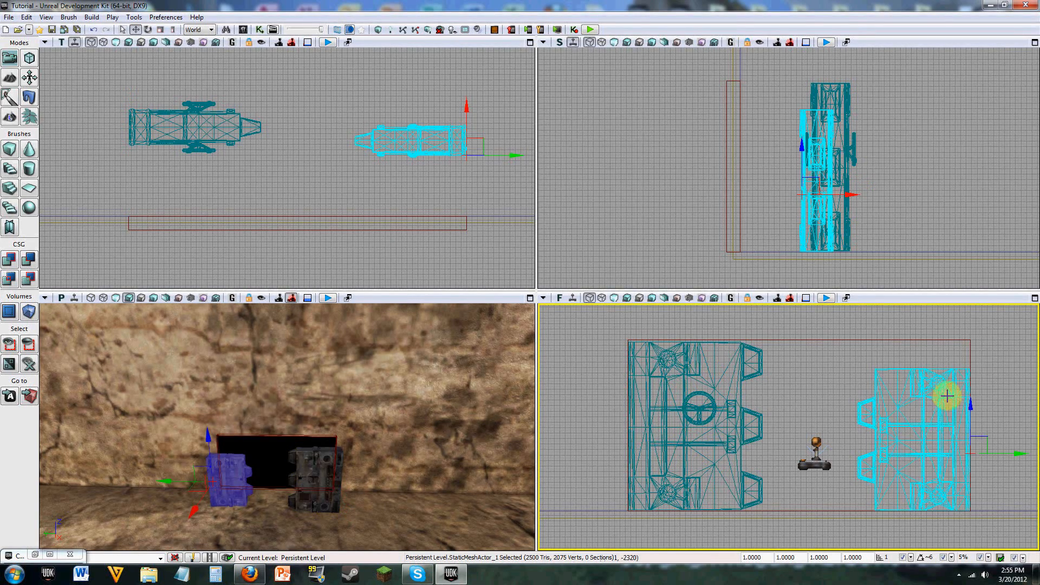
key(space)
key(space)
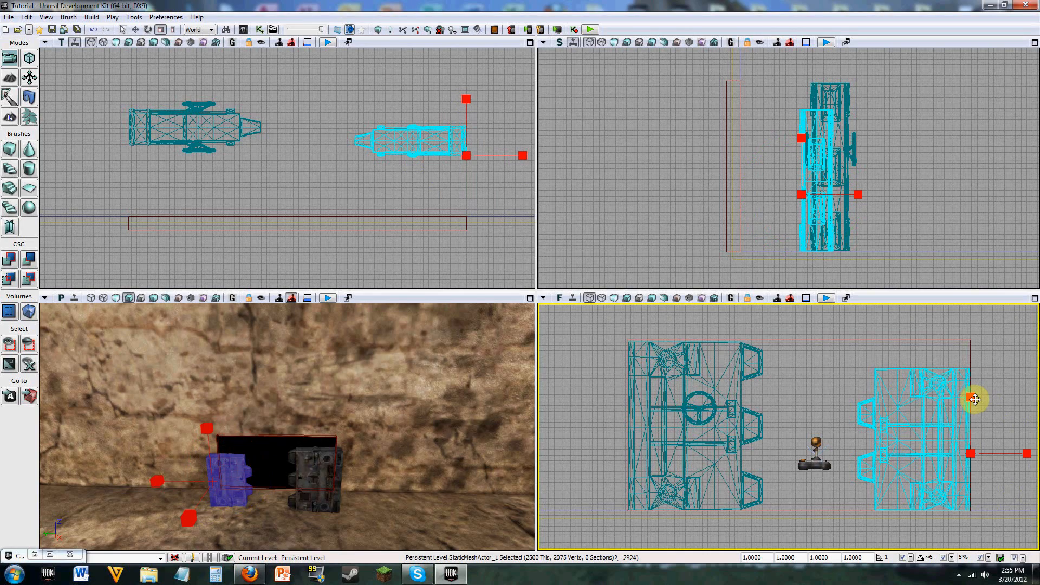
mouse_move(998, 454)
mouse_down()
mouse_move(1026, 454)
mouse_move(990, 454)
mouse_move(1019, 453)
mouse_up()
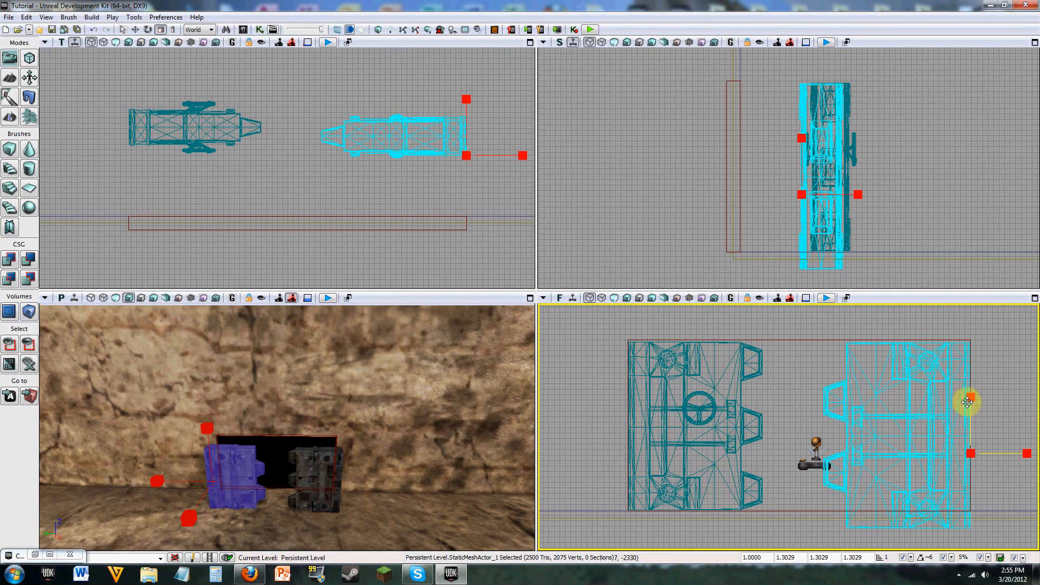
key(space)
drag(971, 405, 971, 401)
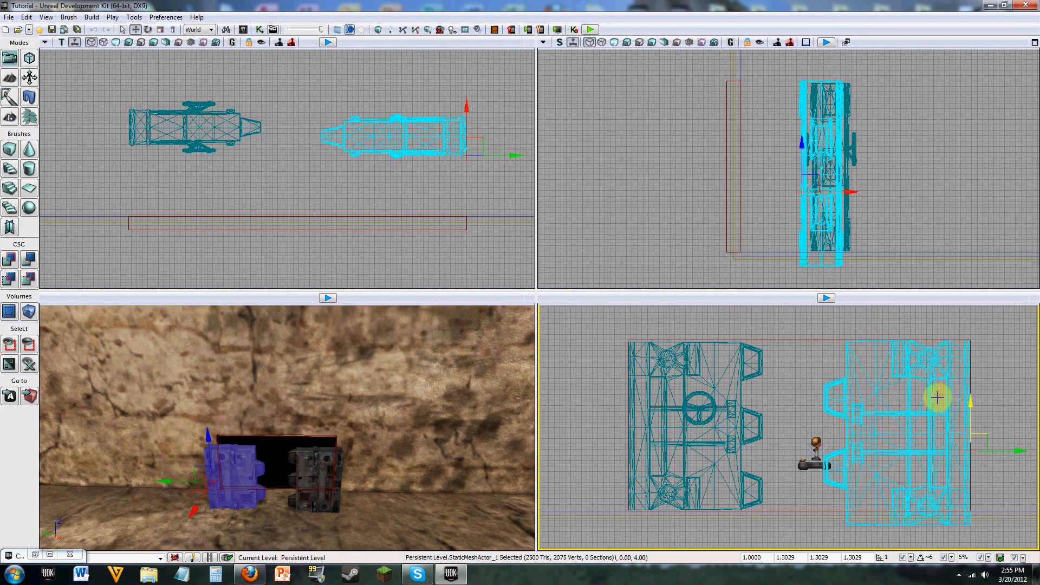
Step: Reduce the BlastDoor02 mesh's uniform scale to 1.2434 and raise it to line up with the opening's upper edge
key(space)
key(space)
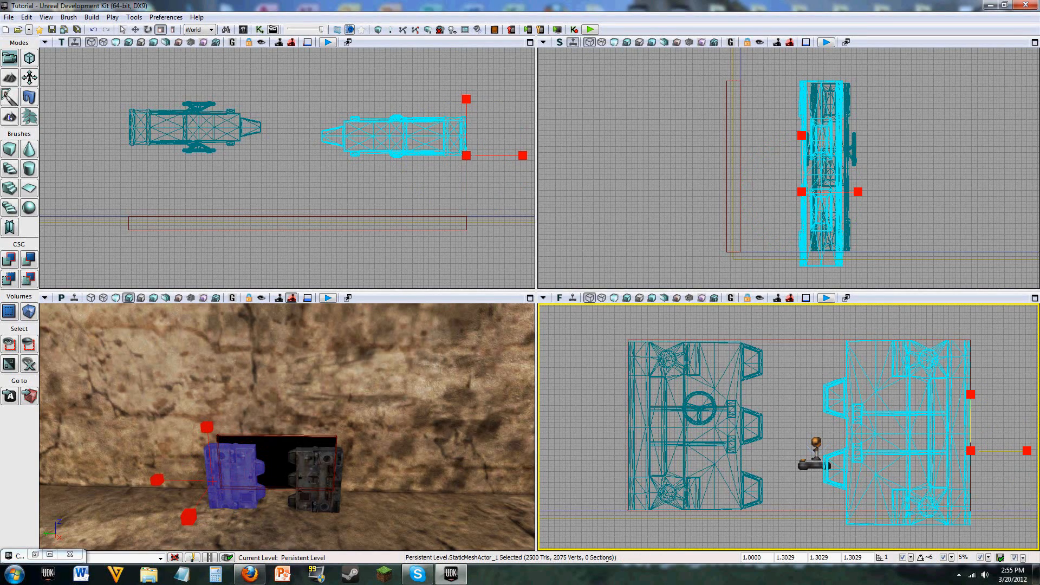
mouse_move(972, 403)
mouse_down()
mouse_move(971, 426)
mouse_move(973, 397)
mouse_up()
key(w)
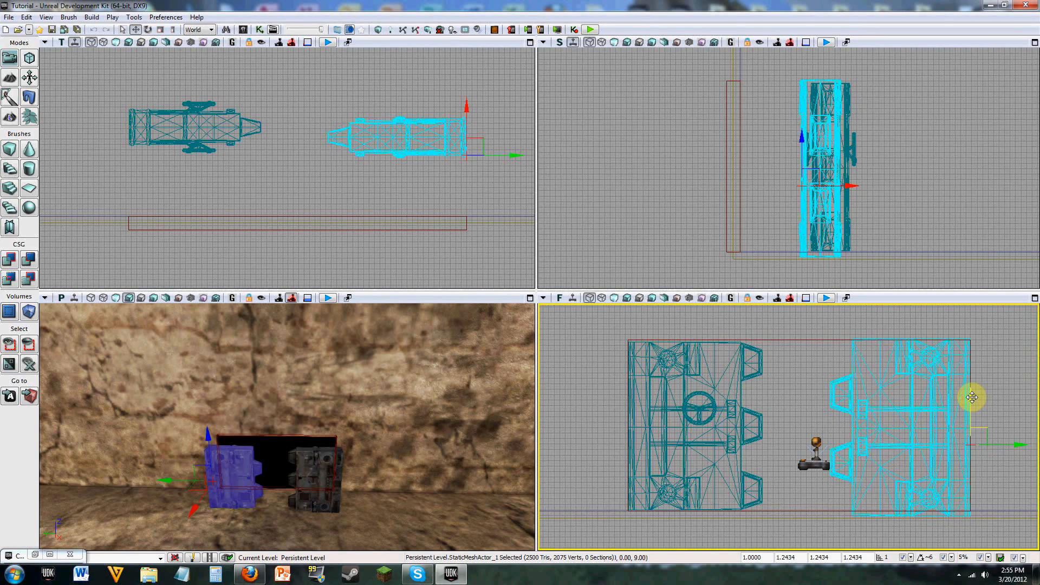
Step: Set the scale grid snap to 2 percent
click(951, 558)
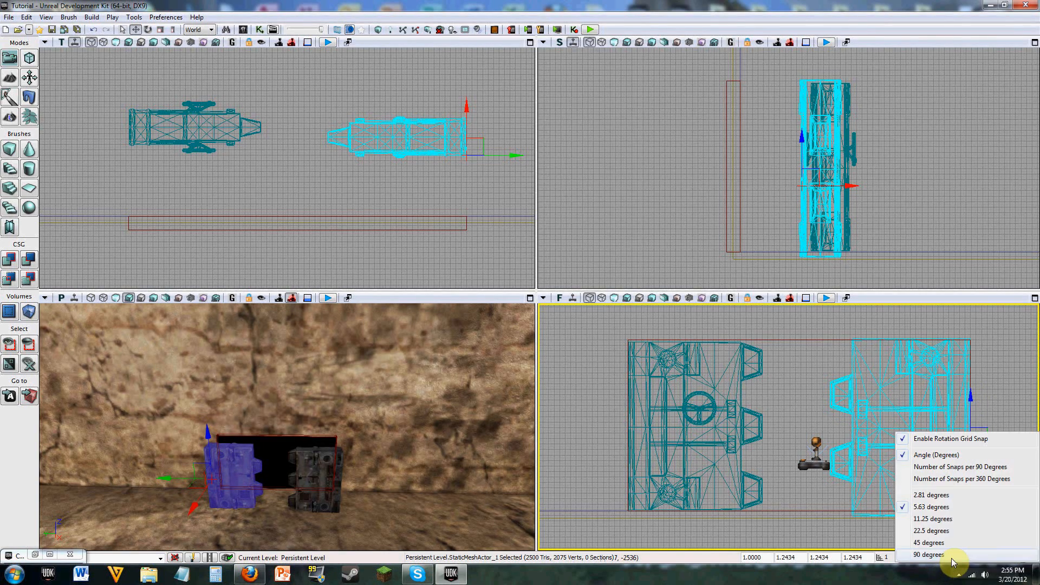
click(927, 576)
click(990, 559)
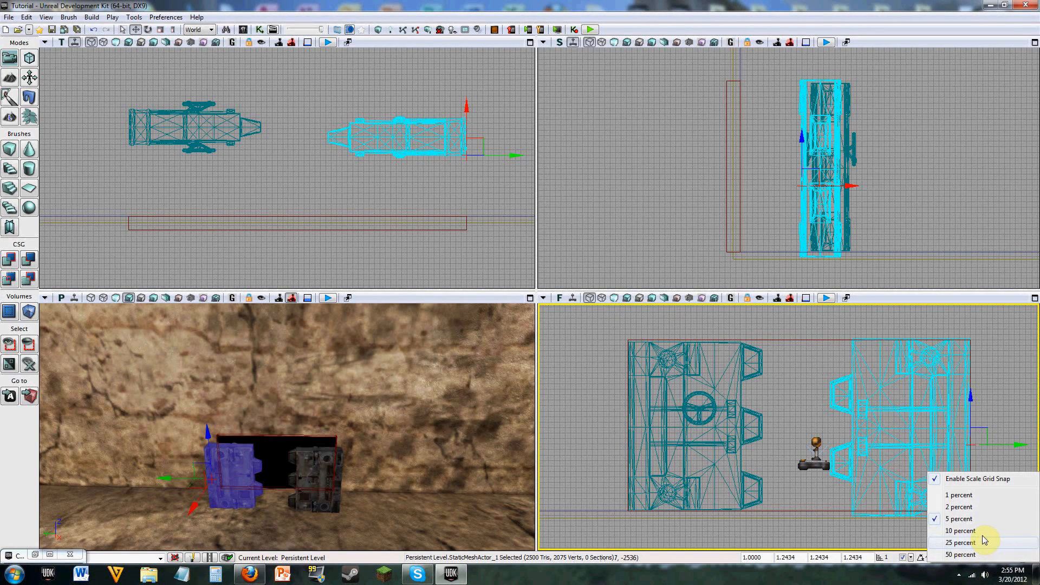
click(980, 509)
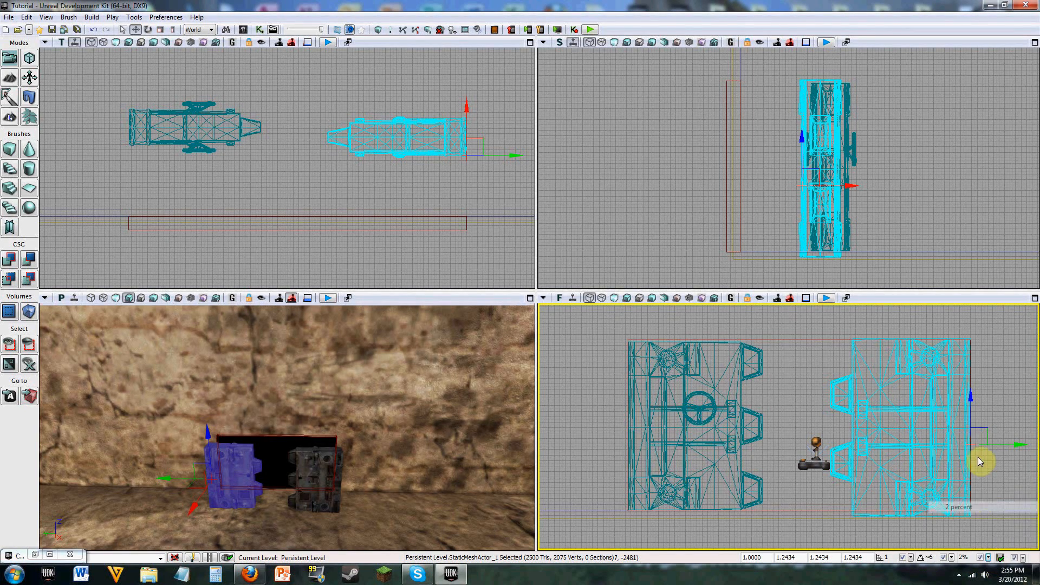
Step: Reselect the BlastDoor02 mesh and scale it uniformly down to 1.1383
click(971, 399)
key(space)
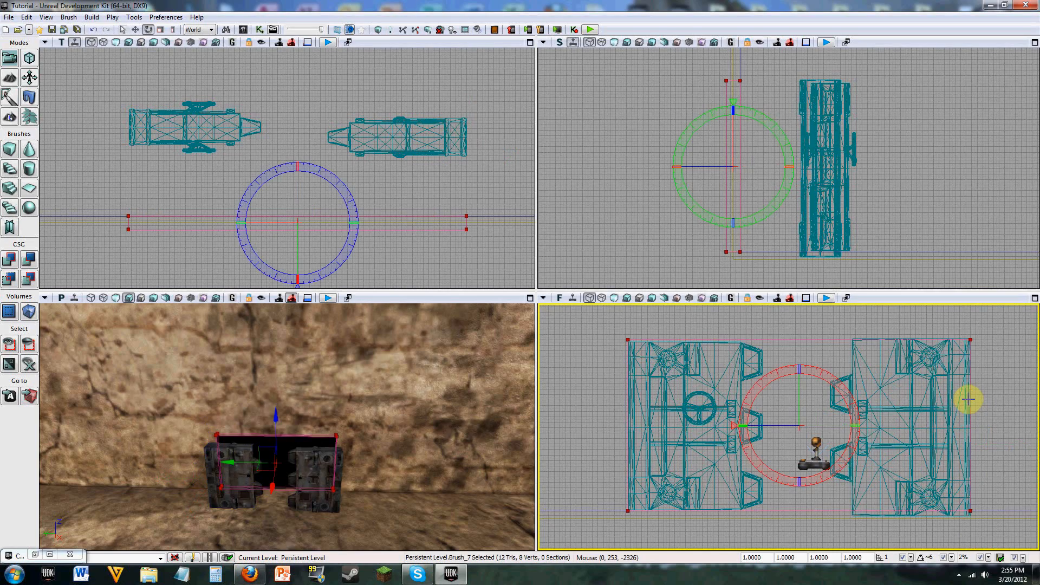
click(971, 403)
key(space)
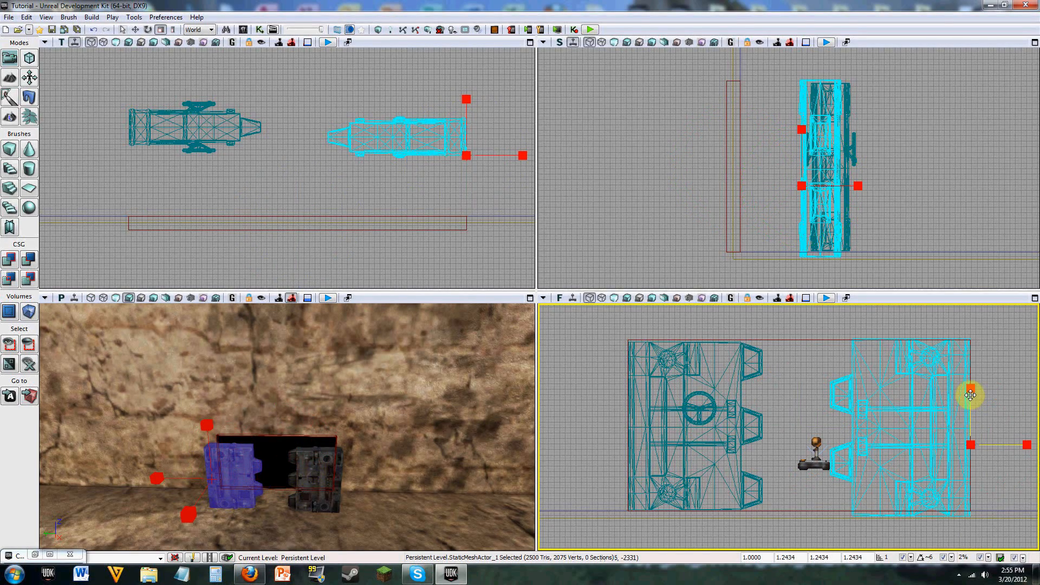
mouse_move(971, 394)
mouse_down()
mouse_move(949, 398)
mouse_move(971, 393)
mouse_up()
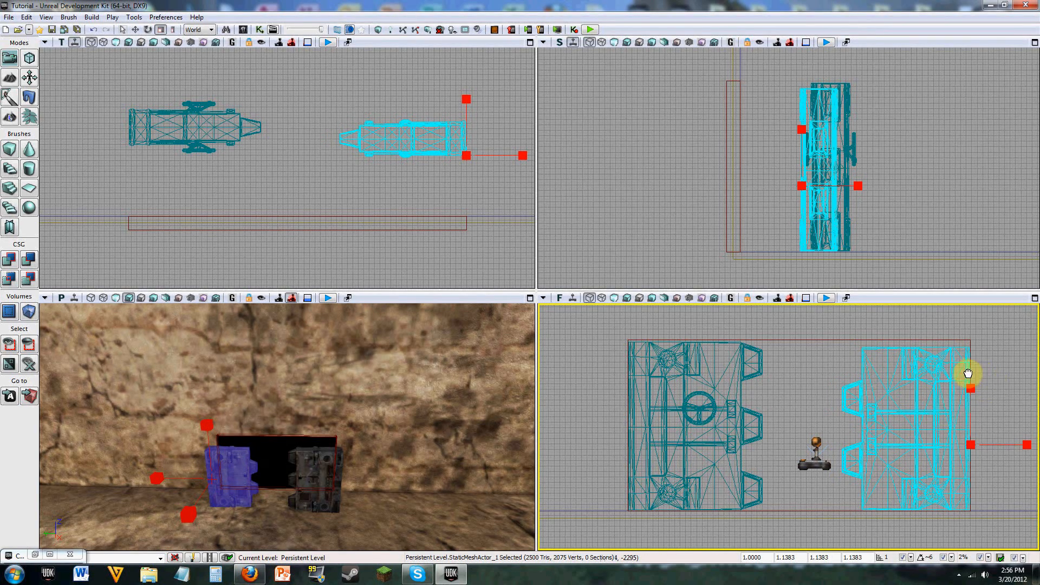
Step: Try to fine-tune the BlastDoor02 mesh's scale against the opening's upper edge, and clear the selection
scroll(948, 370, up, 3)
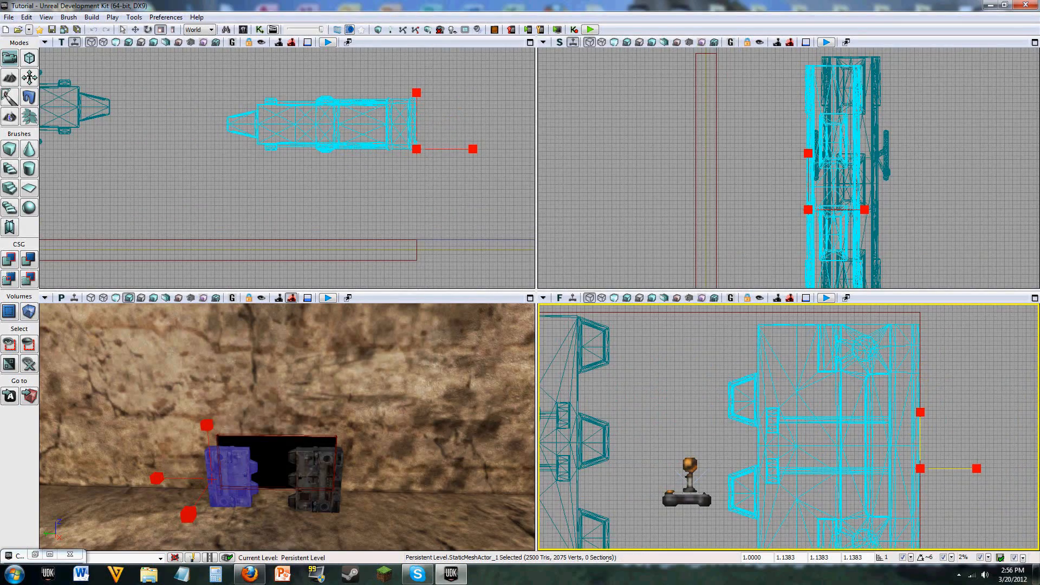
mouse_move(920, 412)
mouse_down()
mouse_move(920, 384)
mouse_move(921, 412)
mouse_up()
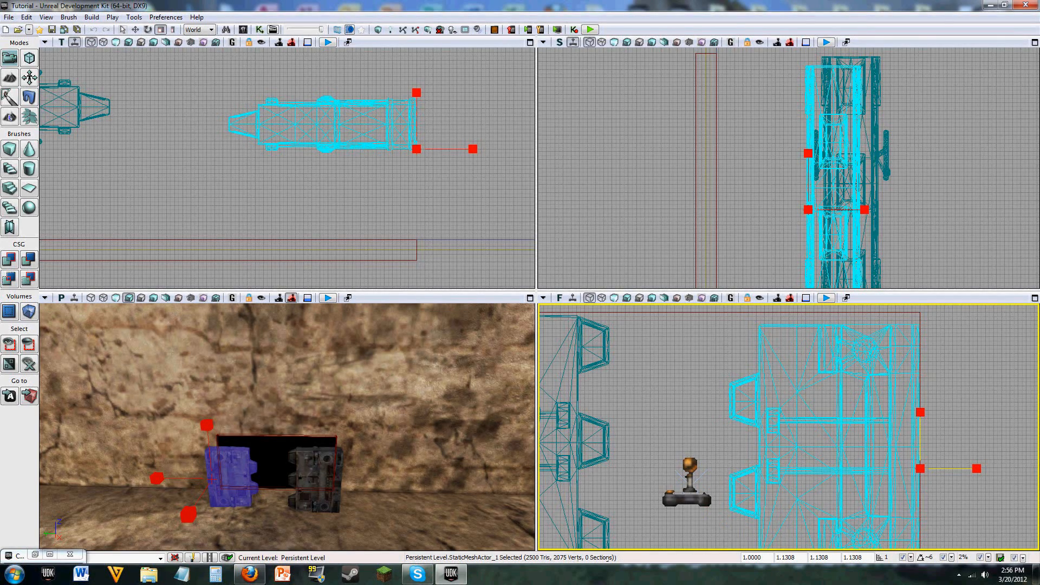
mouse_move(921, 413)
mouse_down()
mouse_move(921, 386)
mouse_move(920, 412)
mouse_up()
click(942, 380)
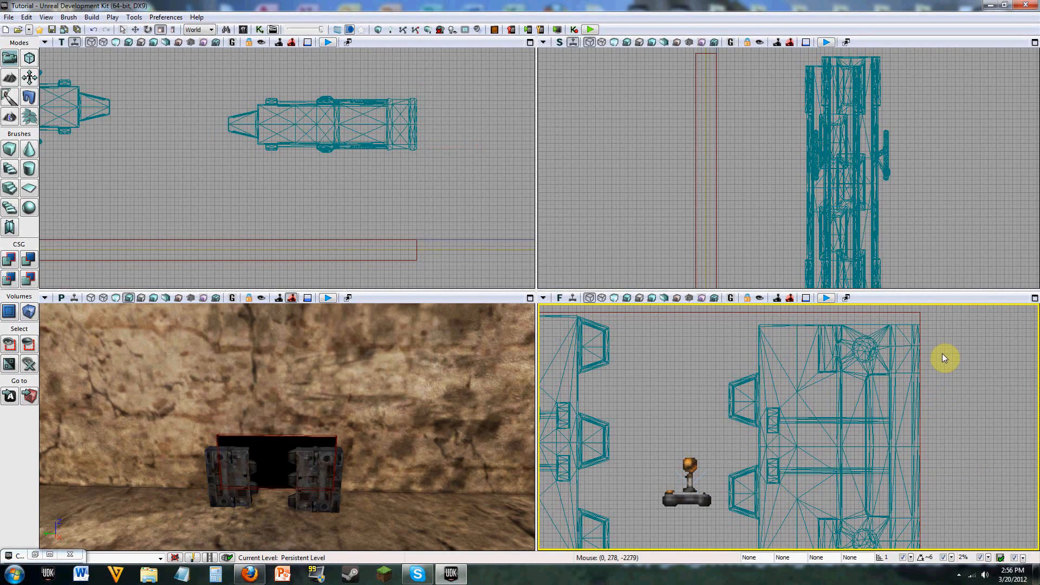
Step: Select the BlastDoor02 mesh and move it vertically to line up with the opening's lower edge
click(808, 415)
key(space)
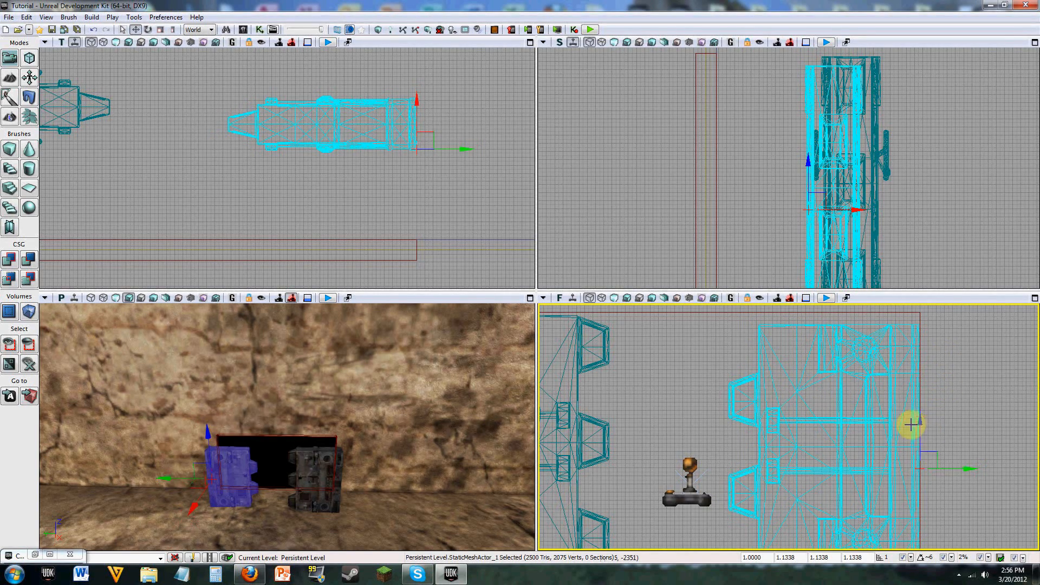
mouse_move(920, 424)
mouse_down()
mouse_move(920, 411)
mouse_move(947, 400)
mouse_move(950, 354)
mouse_move(925, 376)
mouse_up()
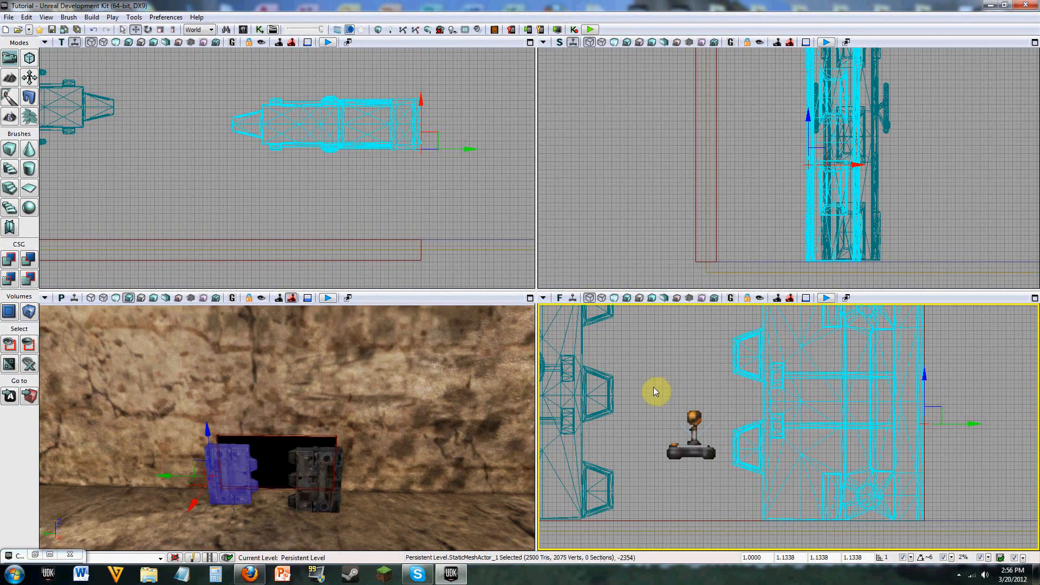
Step: Set the BlastDoor02 mesh's X, Y and Z draw scale to 1.1823 to match the other door, and realign it with the opening's lower edge
click(612, 459)
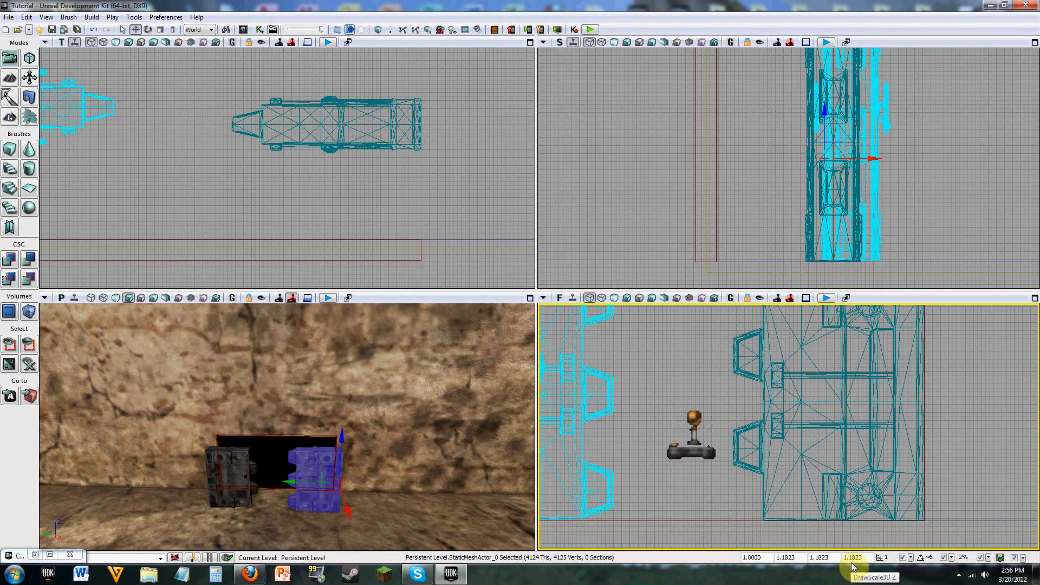
click(874, 456)
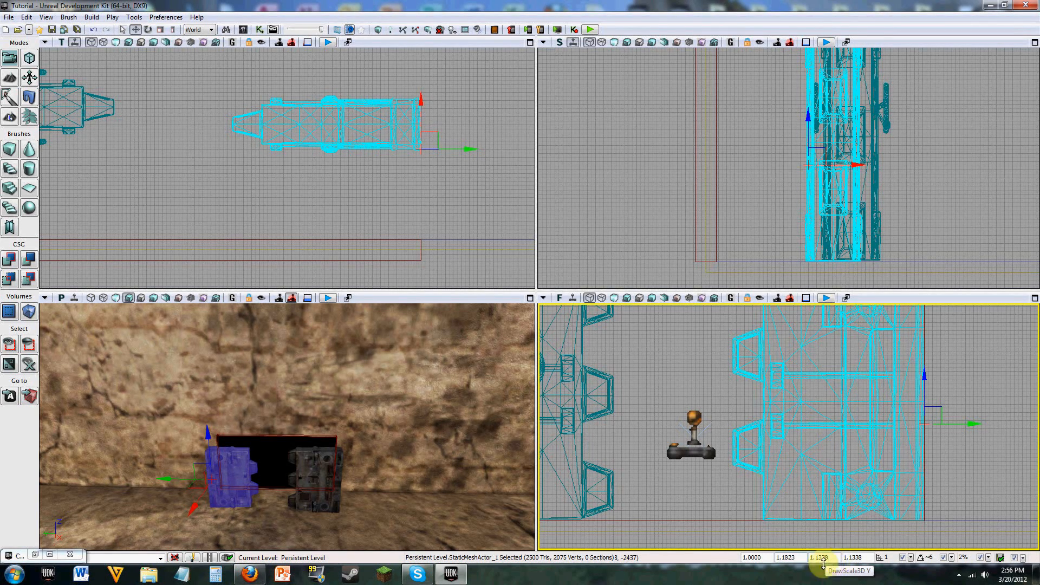
key(Return)
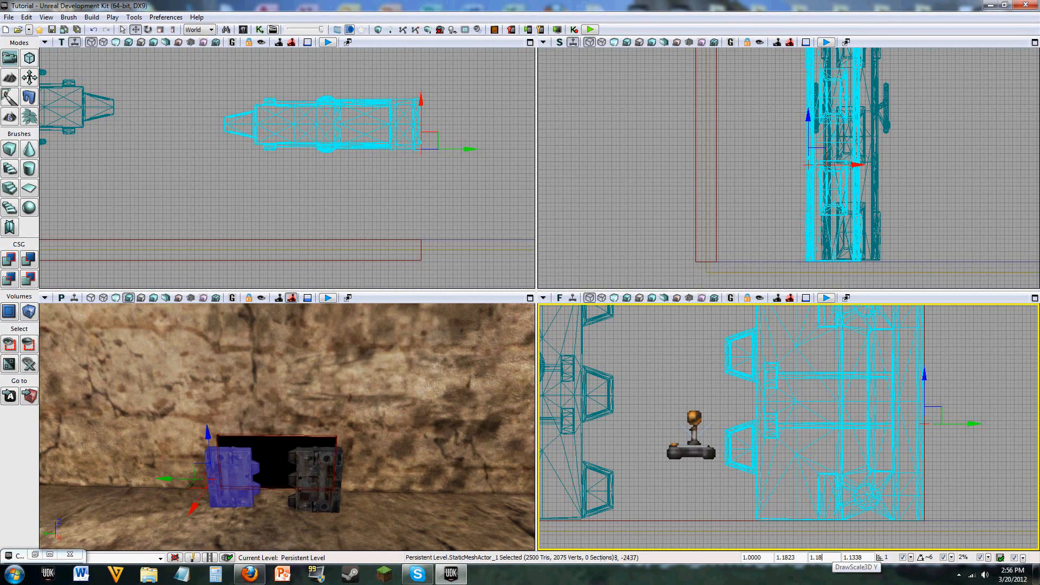
click(867, 559)
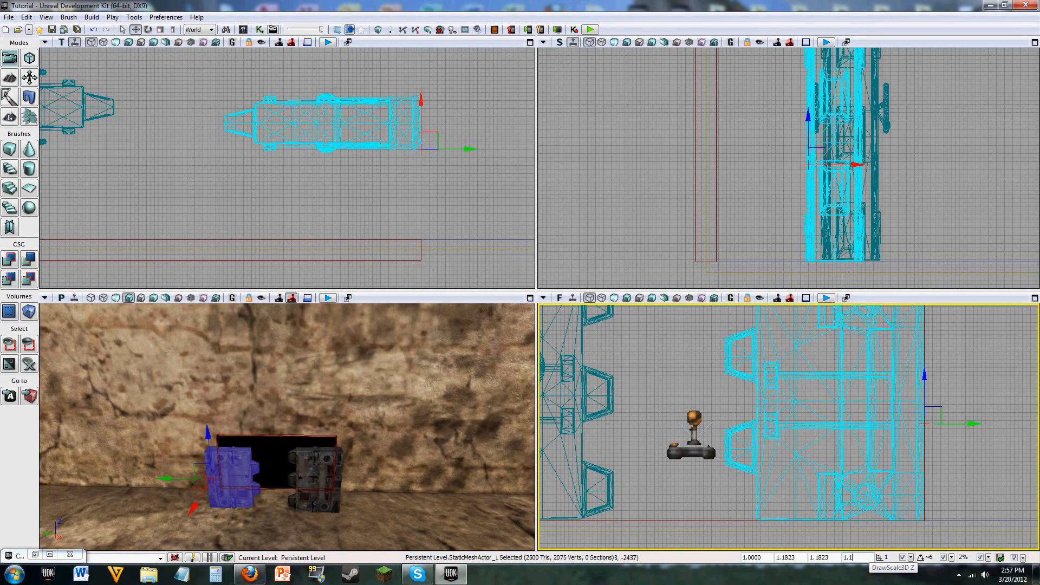
click(921, 378)
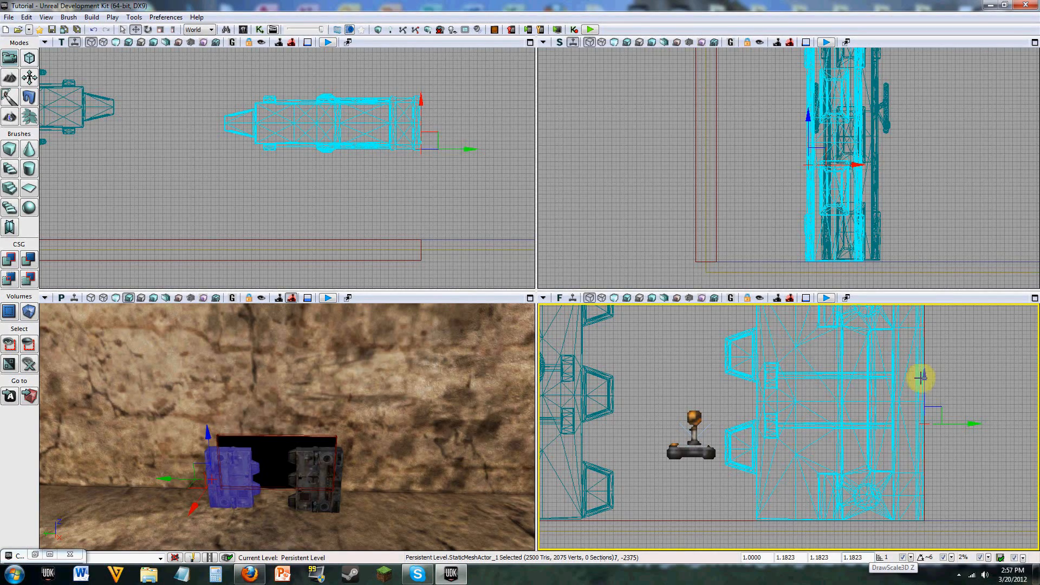
mouse_move(921, 373)
mouse_down()
mouse_move(953, 390)
mouse_move(947, 431)
mouse_move(945, 395)
mouse_move(923, 393)
mouse_move(919, 381)
mouse_up()
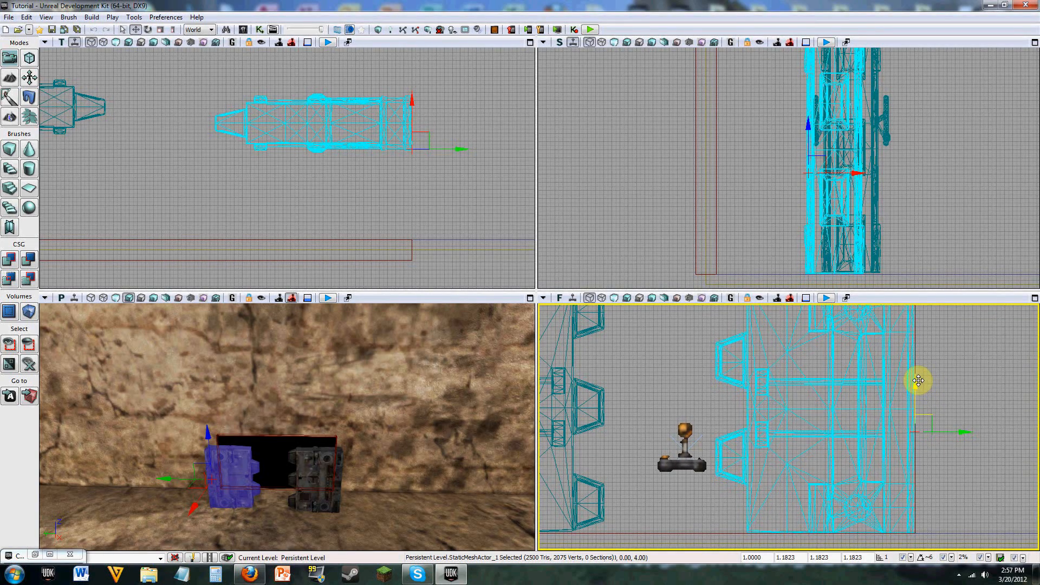
Step: Move the door mesh with the wheel and the BlastDoor02 mesh toward the wall until both line up with its near face
drag(665, 416, 813, 378)
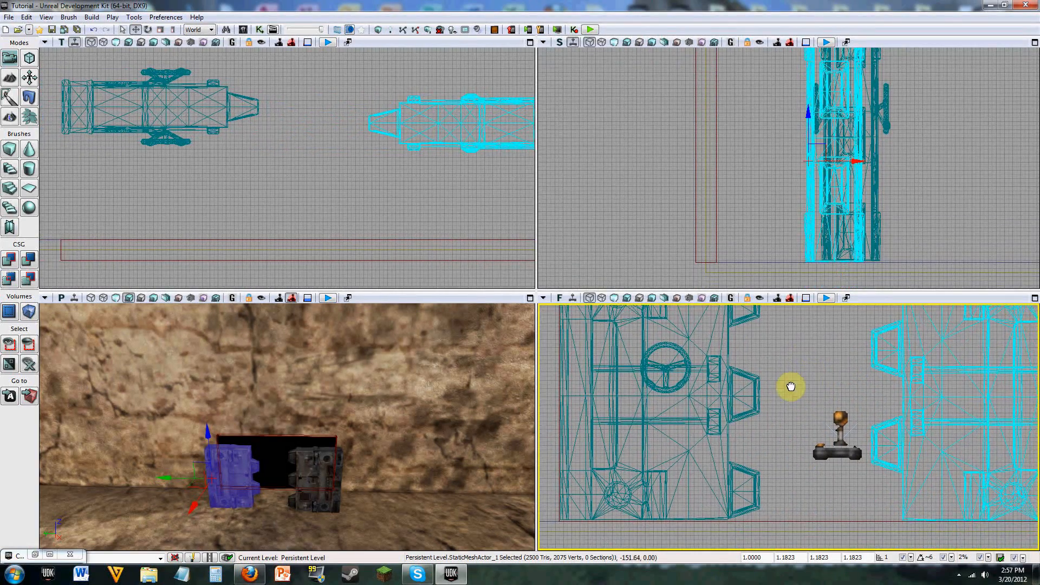
click(209, 114)
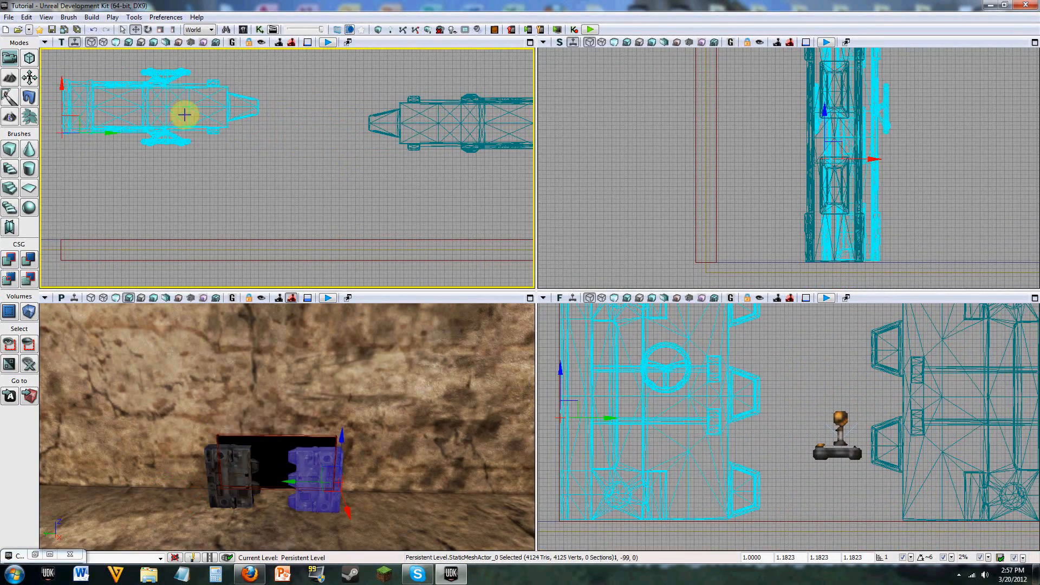
drag(61, 88, 62, 194)
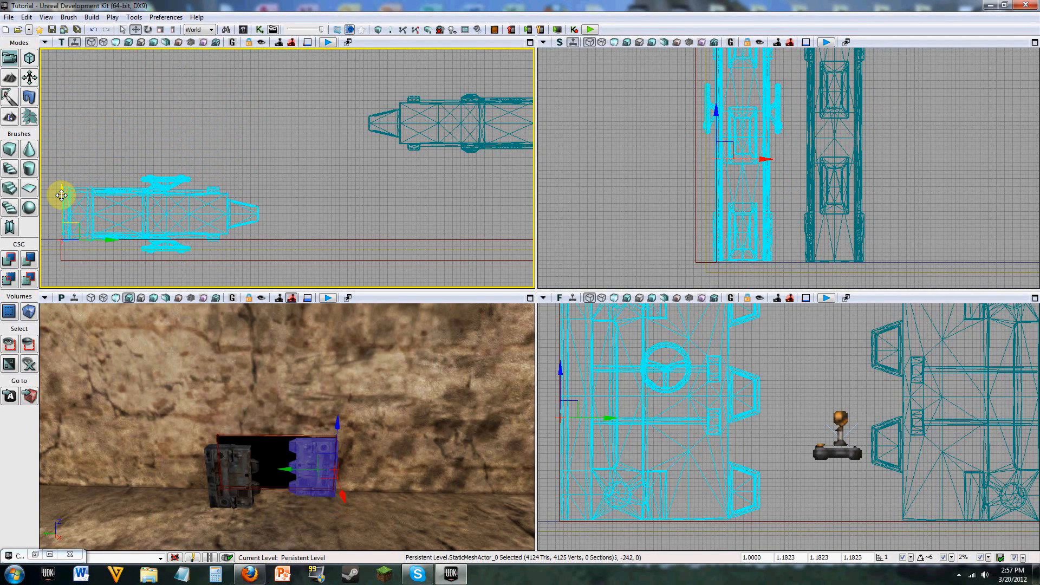
click(467, 103)
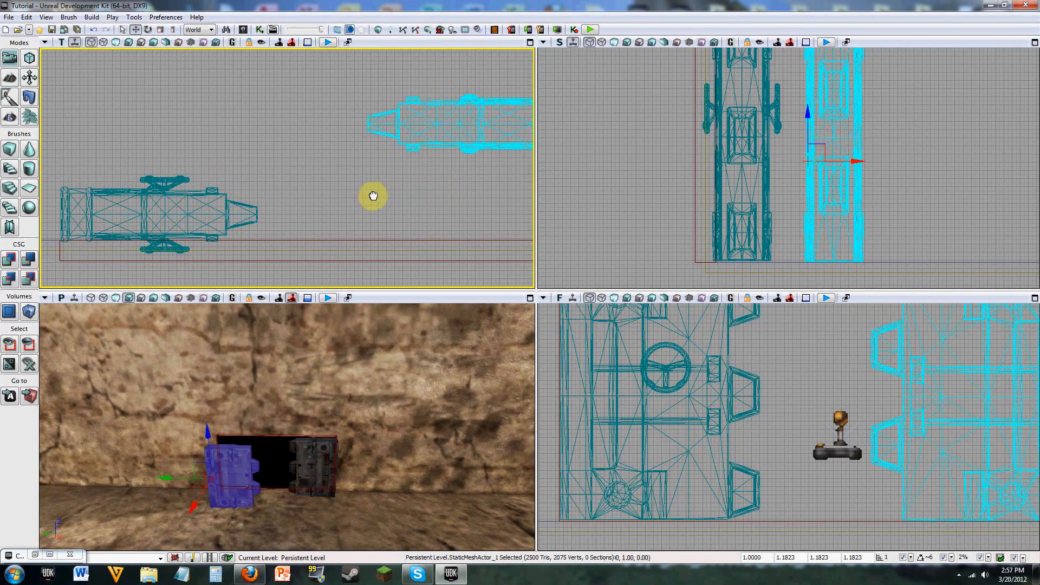
drag(372, 195, 355, 193)
drag(476, 105, 477, 193)
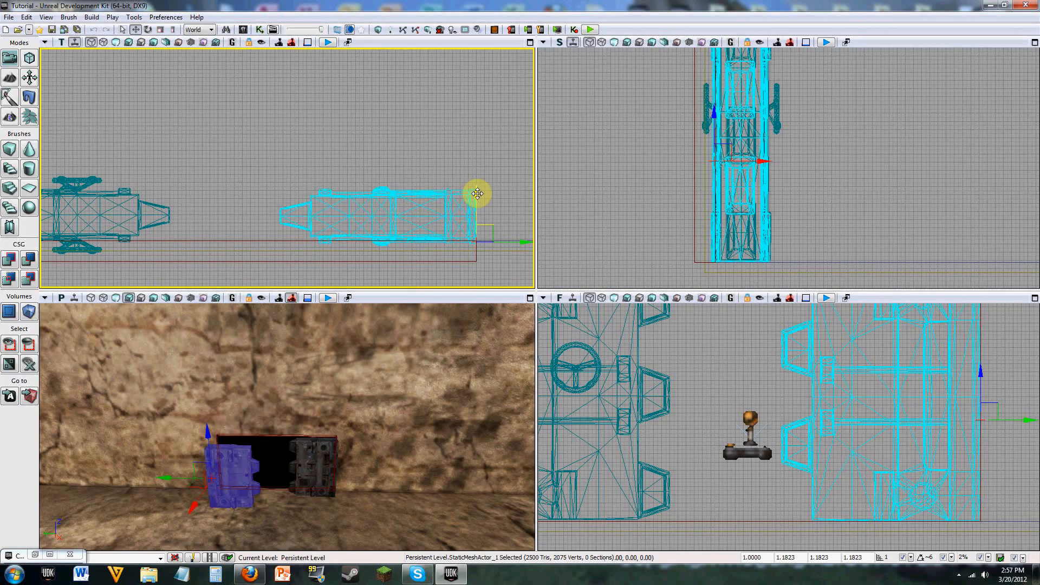
drag(232, 162, 315, 168)
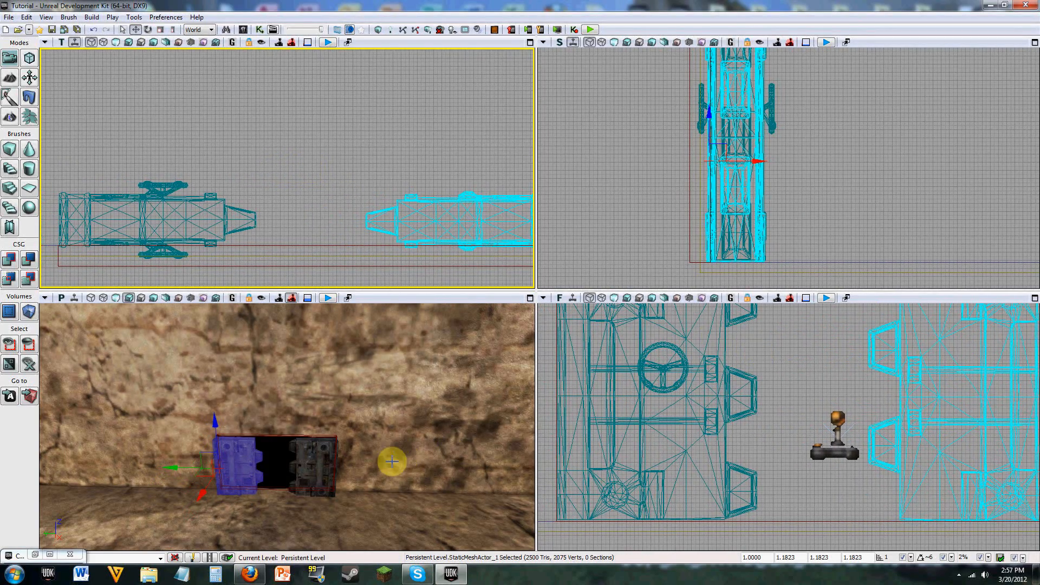
Step: Examine up close how the two door meshes sit against the wall opening
mouse_move(394, 462)
right_down()
mouse_move(401, 488)
mouse_move(349, 487)
mouse_move(510, 481)
mouse_move(515, 457)
mouse_move(393, 453)
right_up()
key(w)
key(d)
key(w)
key(a)
key(s)
key(w)
key(w)
key(w)
key(d)
key(s)
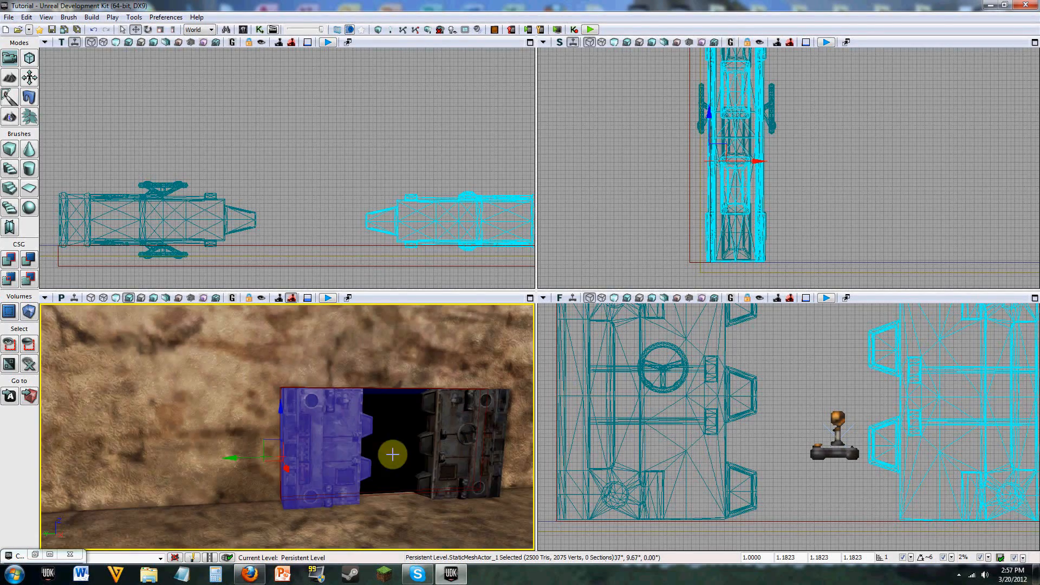
Step: Push both door meshes deeper into the opening, lining up their rear sides with the wall's far edge
click(222, 217)
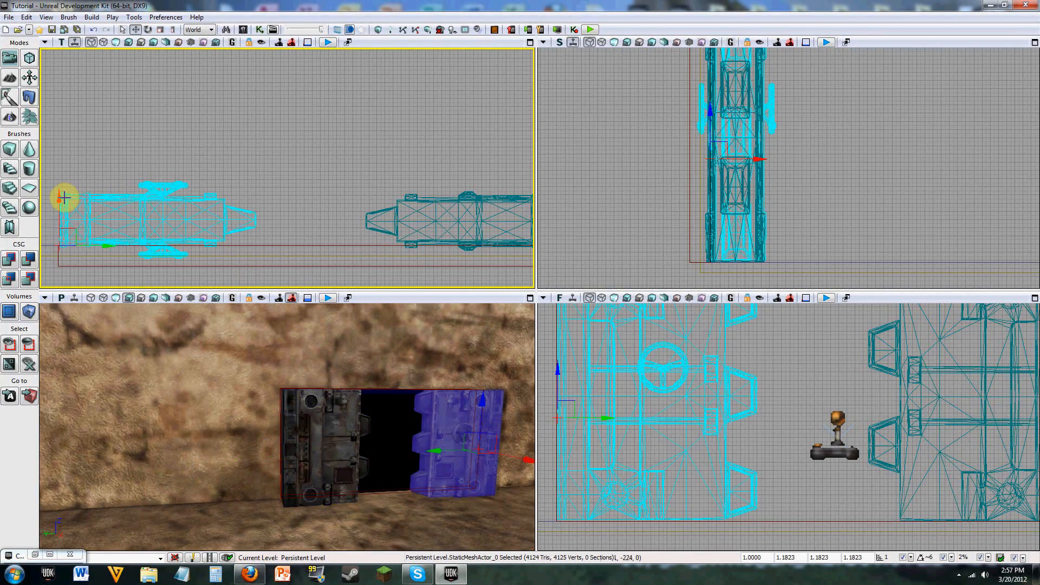
drag(60, 202, 60, 218)
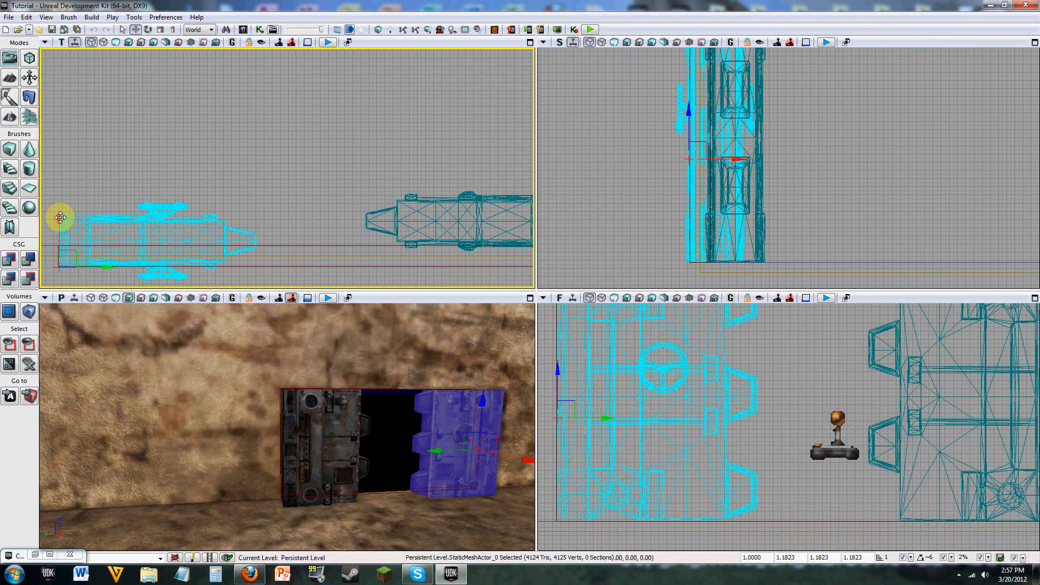
click(439, 205)
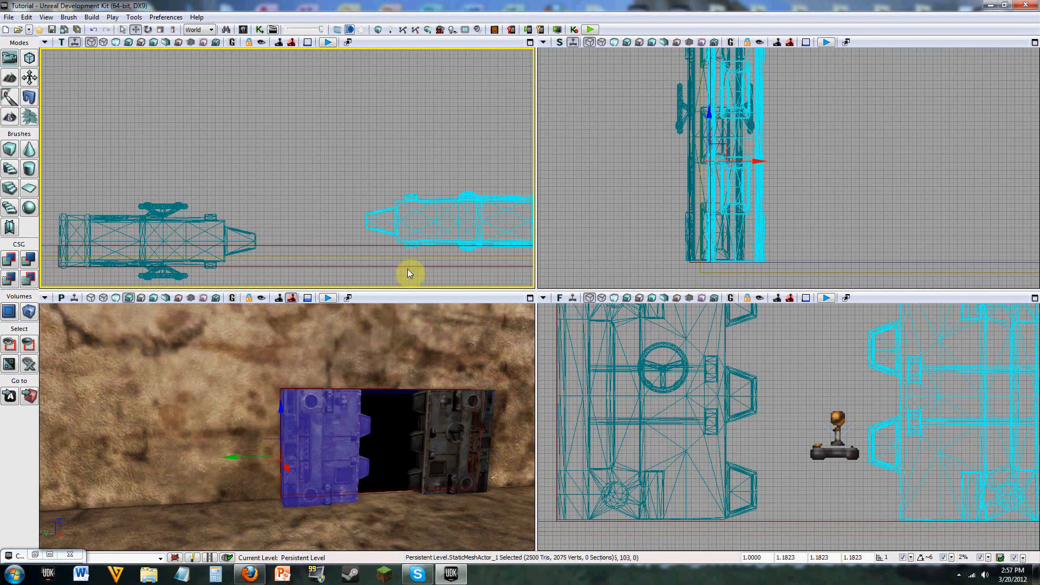
drag(408, 273, 366, 260)
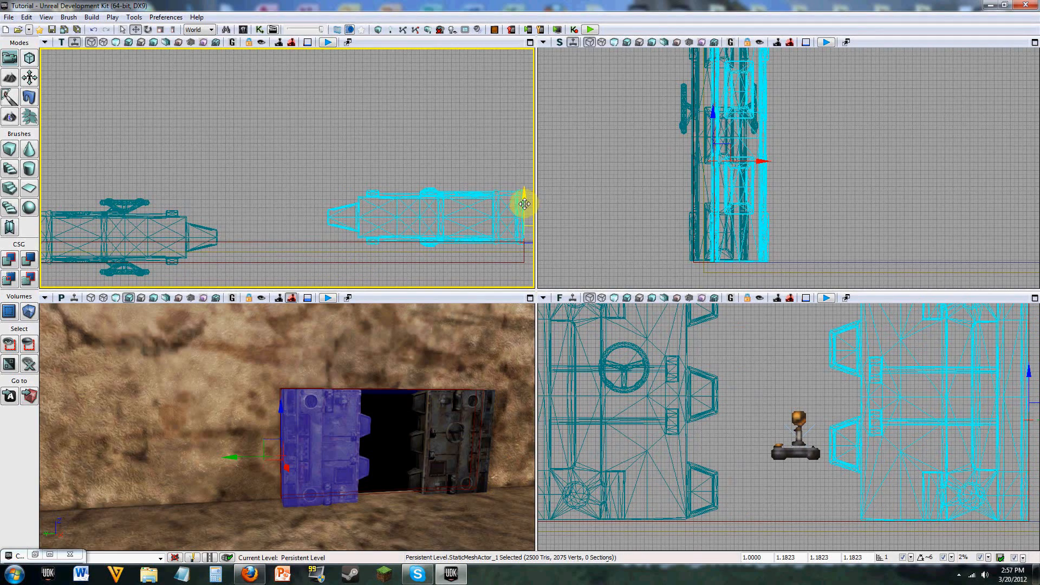
drag(524, 204, 523, 226)
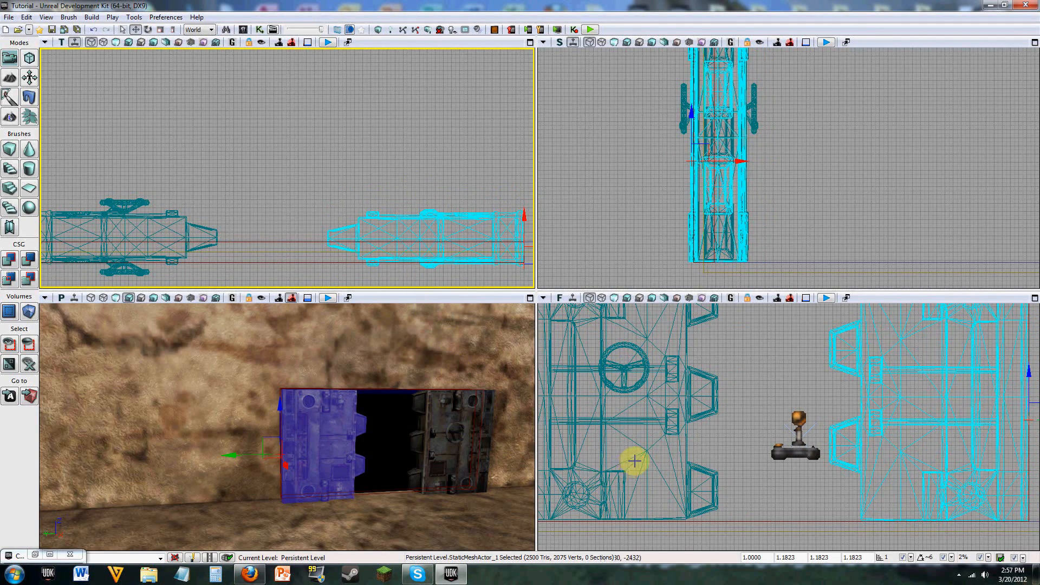
Step: Nudge the wheel door and the BlastDoor02 mesh slightly further through the wall so both are centred in its thickness
right_drag(382, 376, 328, 387)
key(a)
key(a)
key(w)
key(w)
key(s)
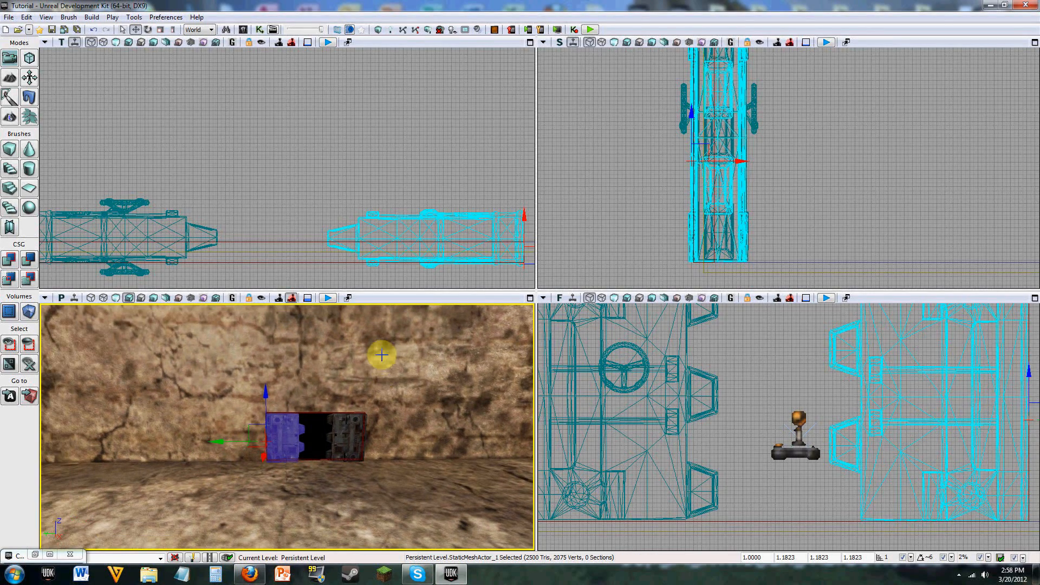
click(134, 217)
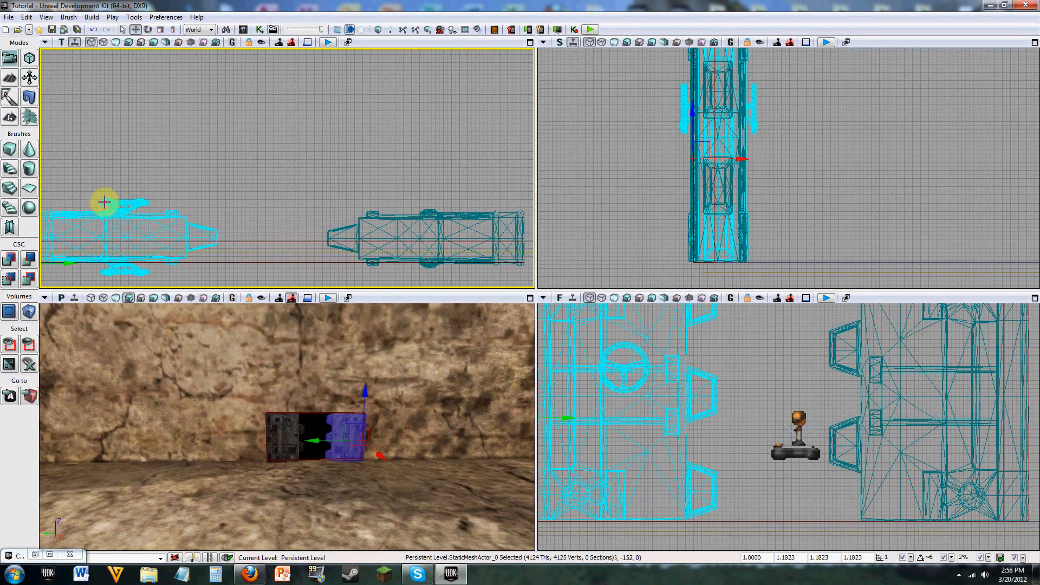
drag(107, 190, 235, 178)
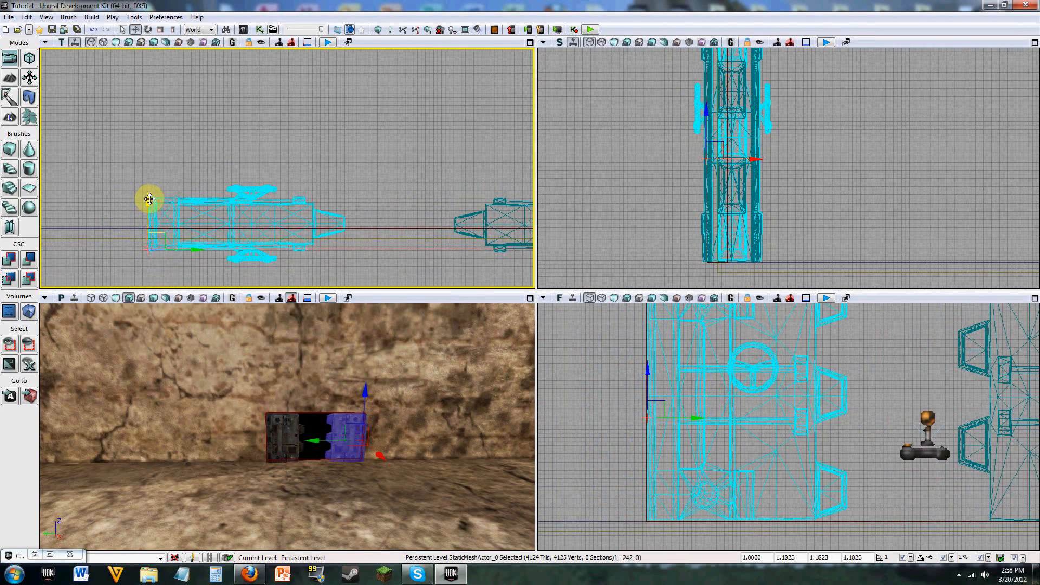
drag(149, 199, 374, 191)
click(449, 203)
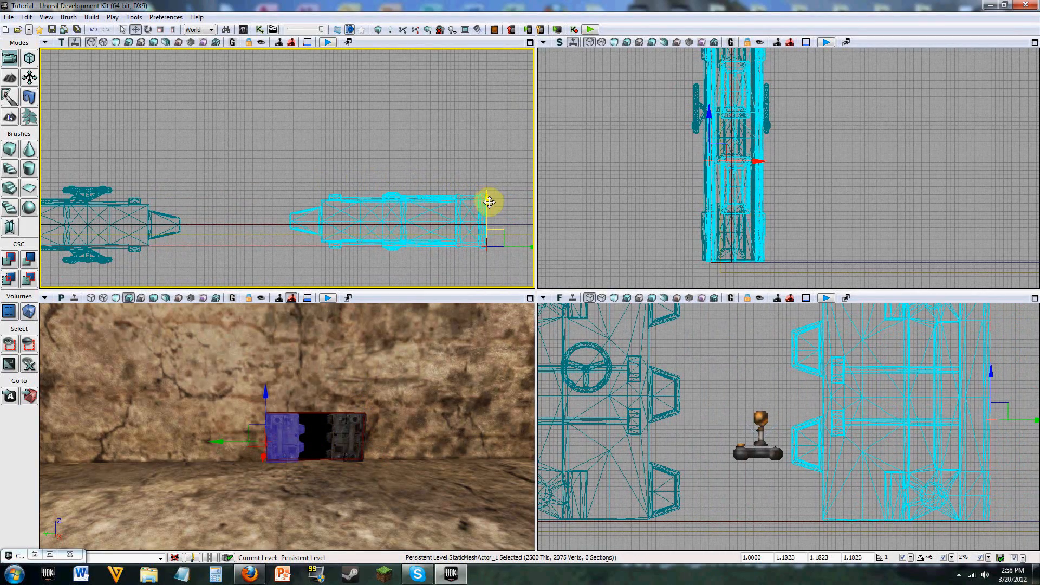
drag(490, 202, 489, 201)
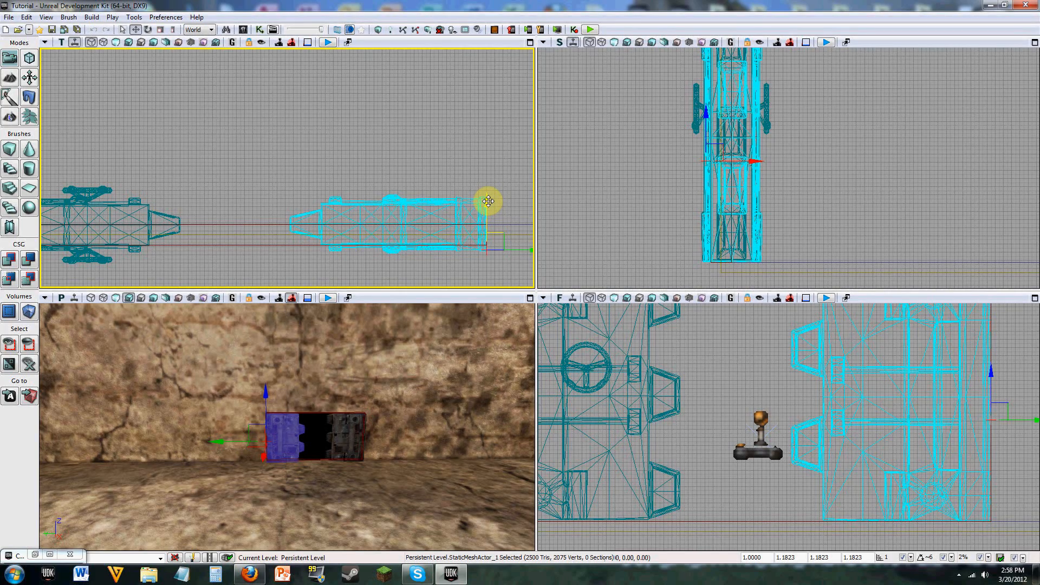
drag(248, 152, 316, 152)
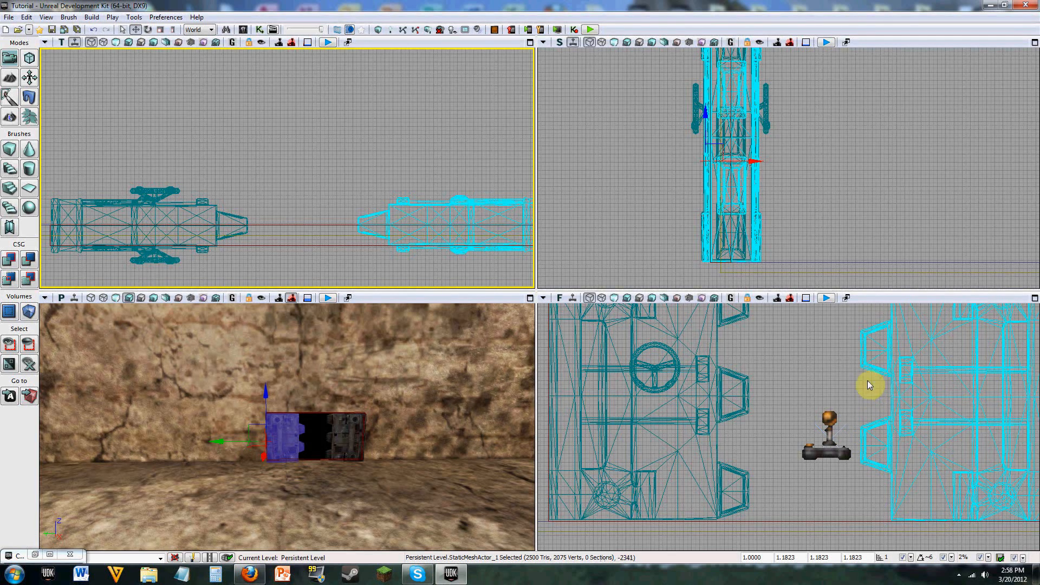
Step: Scale the door mesh with the wheel along its width to an X scale of 2.1424, stretching it toward the other door
click(710, 384)
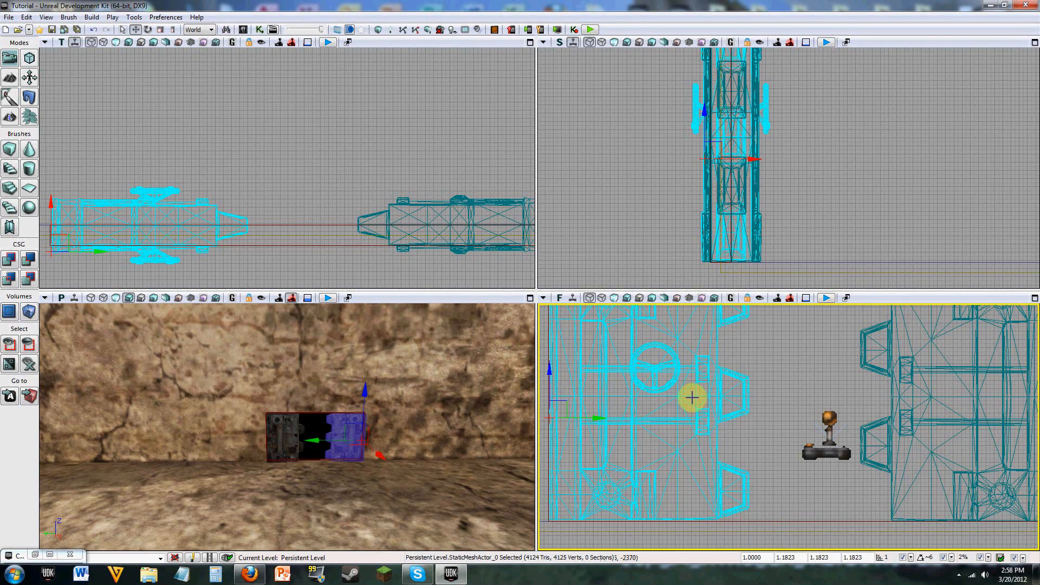
key(space)
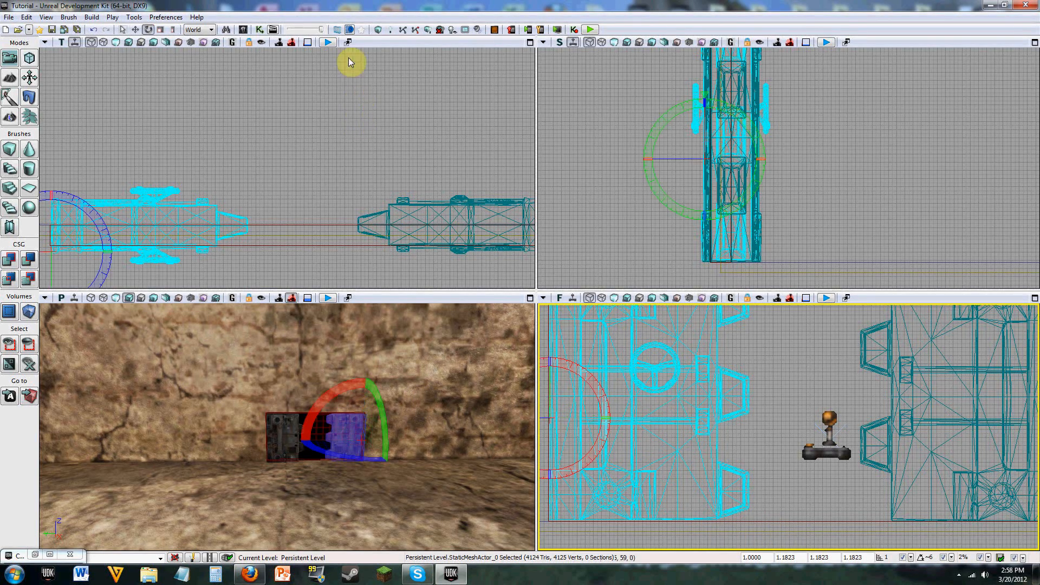
click(173, 30)
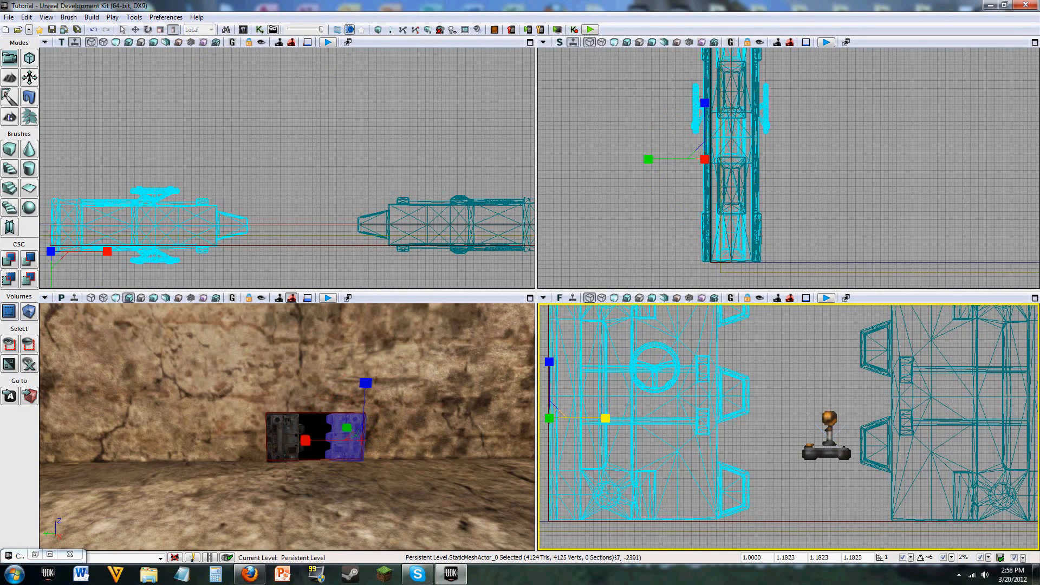
drag(606, 418, 672, 419)
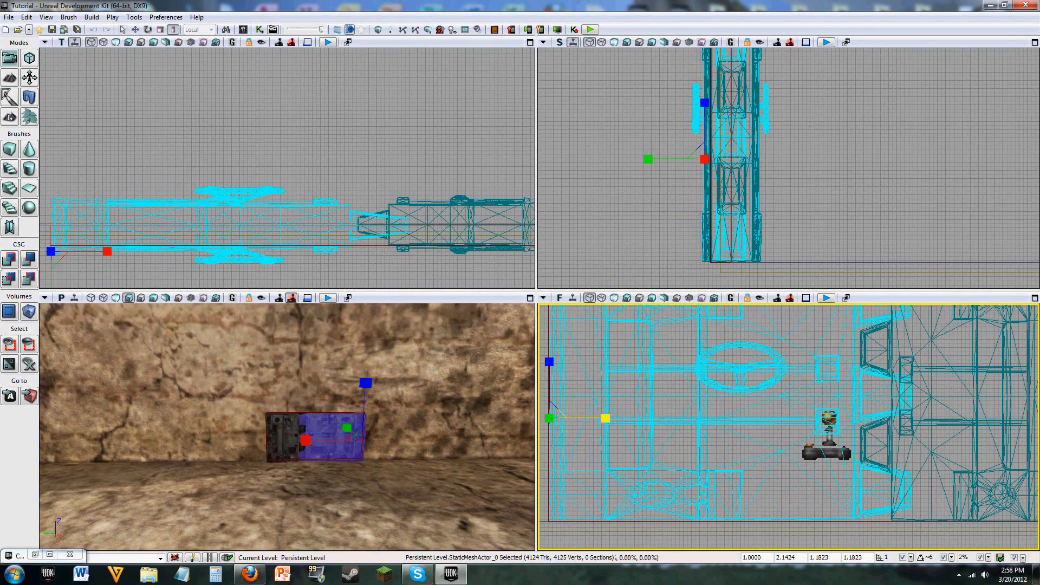
Step: Scale the BlastDoor02 mesh along its width to an X scale of 1.2073 so its teeth interlock with the wheel door
click(982, 406)
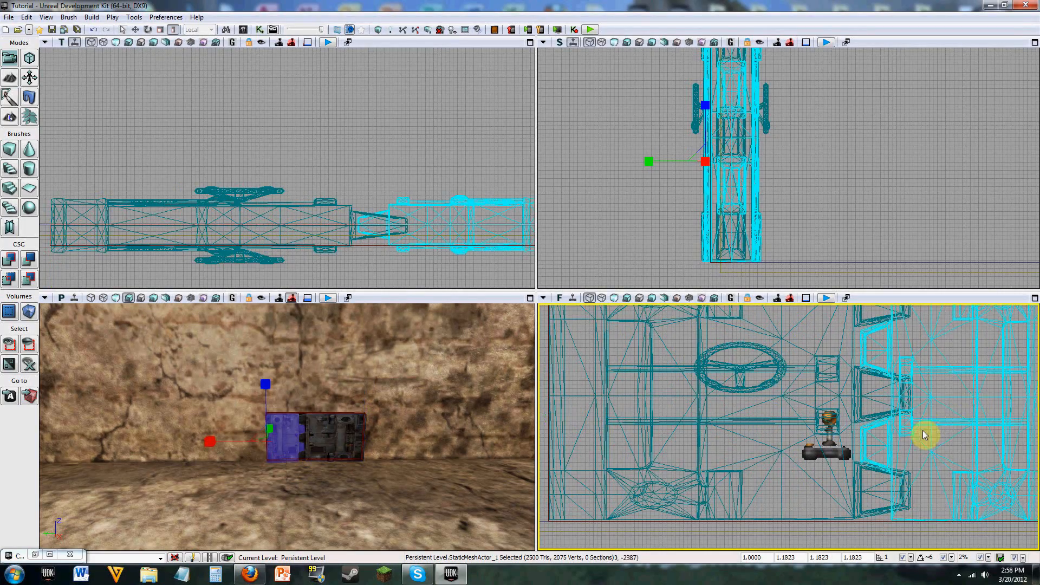
drag(937, 408, 807, 405)
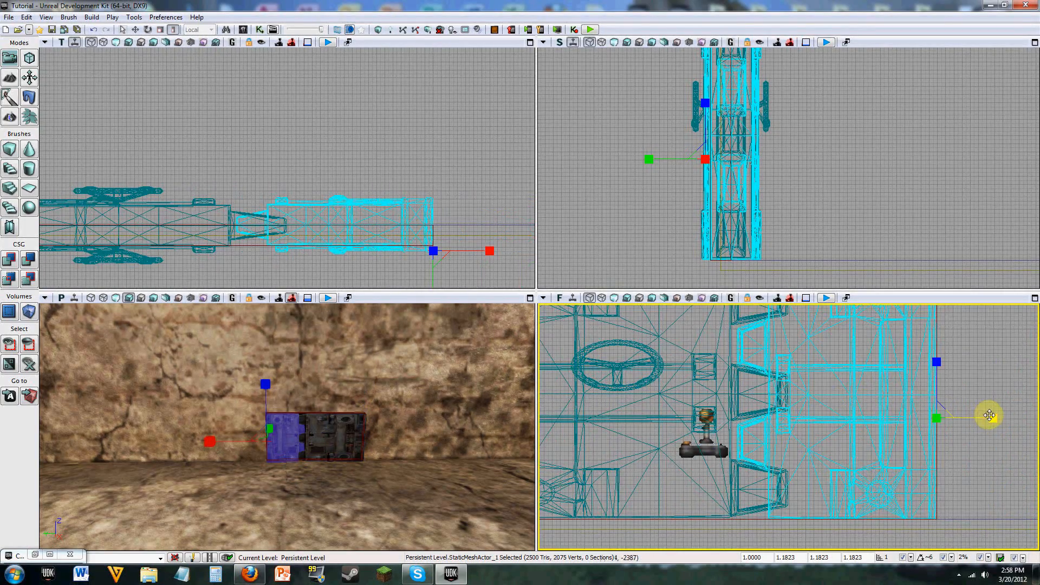
drag(990, 416, 1026, 416)
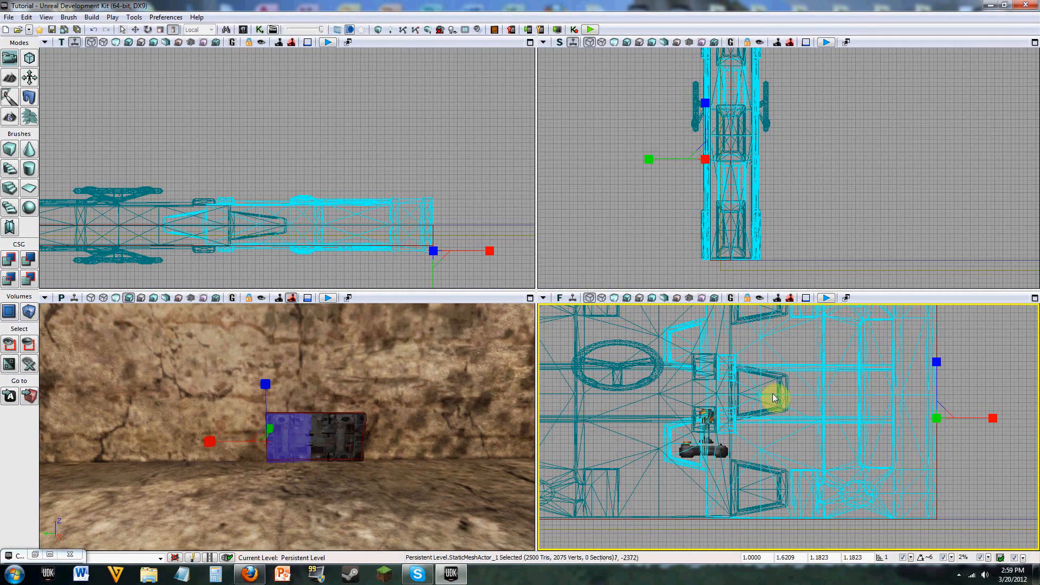
drag(981, 418, 956, 418)
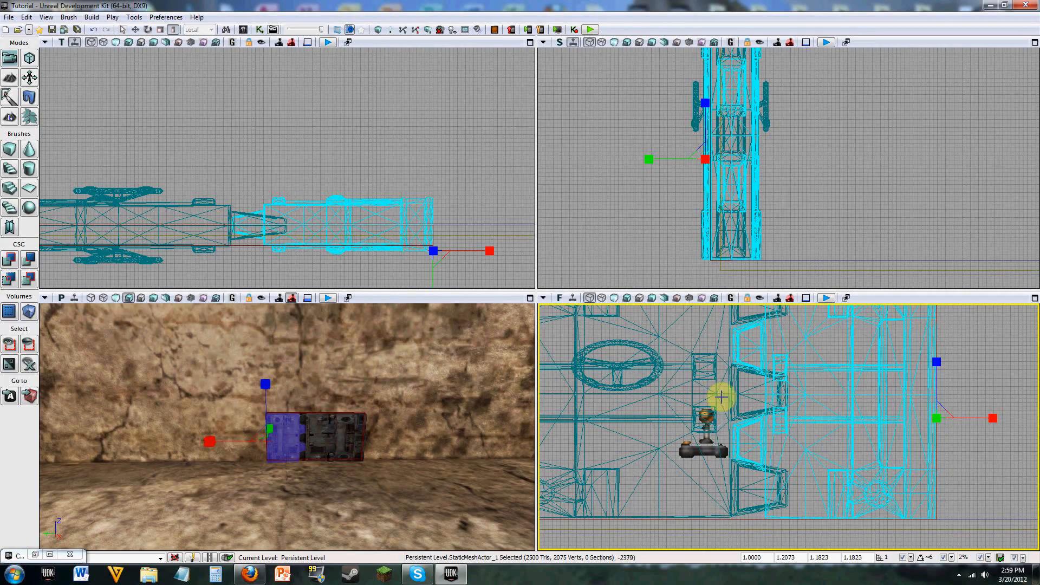
Step: Examine the seam between the two door meshes up close for how well their teeth fit together
scroll(300, 451, up, 1)
mouse_move(327, 431)
right_down()
mouse_move(327, 461)
mouse_move(327, 437)
mouse_move(328, 449)
right_up()
key(w)
key(w)
key(d)
key(a)
key(s)
key(w)
key(s)
key(w)
key(w)
key(w)
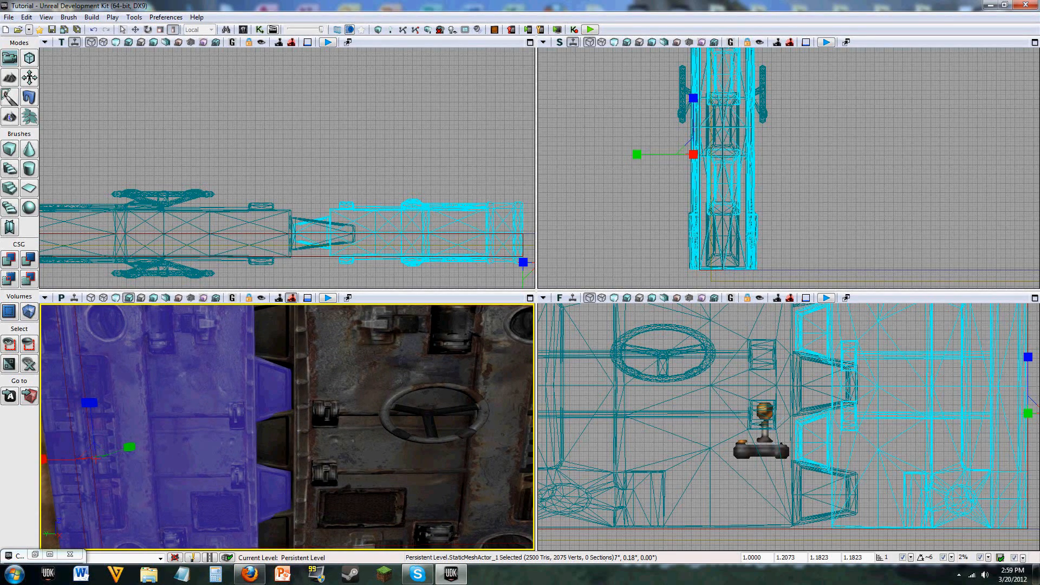
Step: Move the door mesh with the wheel outward along the wall so its outer edge extends past the opening
scroll(287, 427, down, 3)
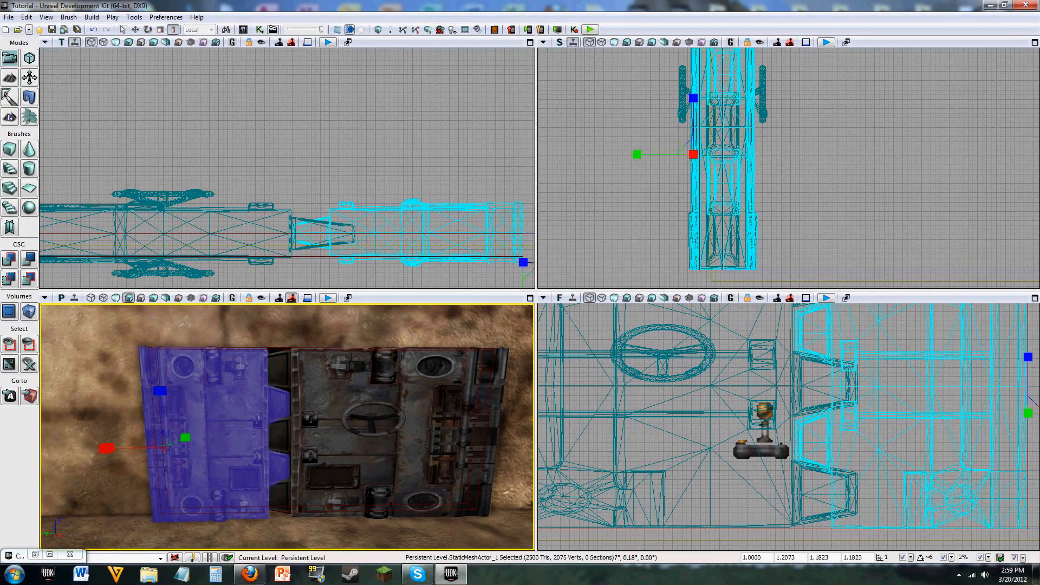
scroll(313, 436, down, 3)
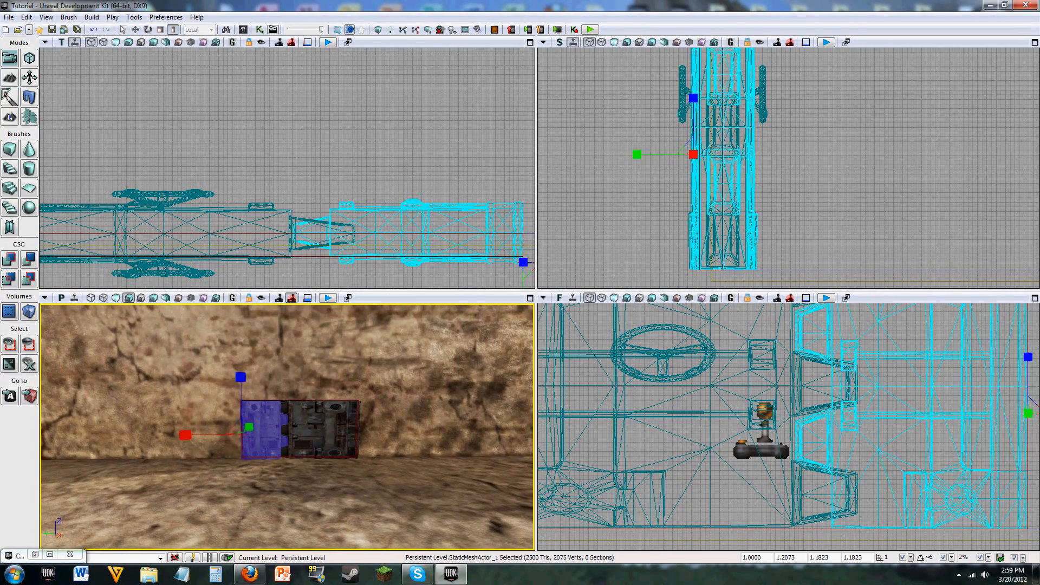
click(324, 432)
drag(375, 263, 698, 249)
drag(296, 272, 345, 272)
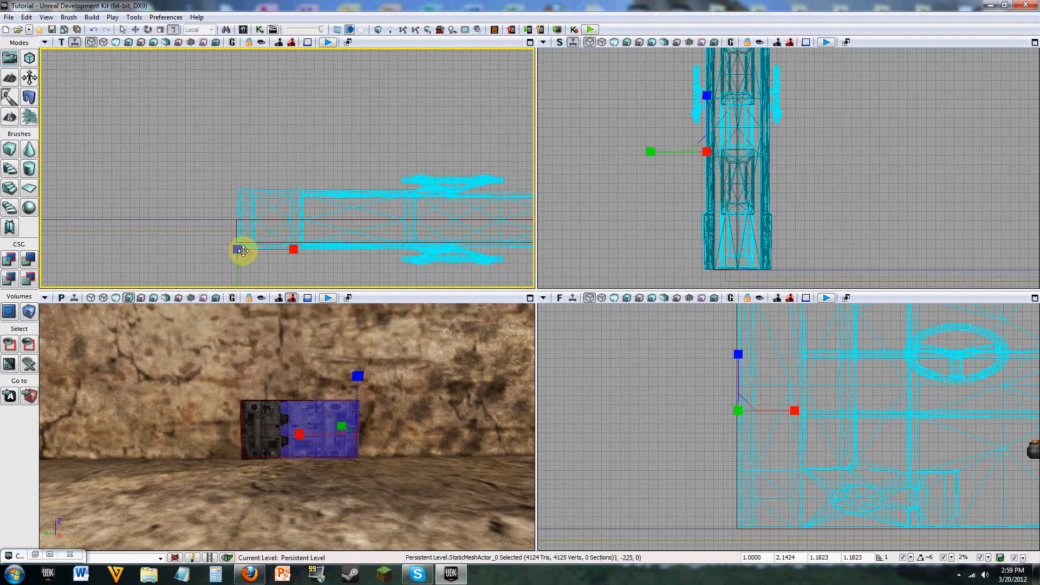
key(space)
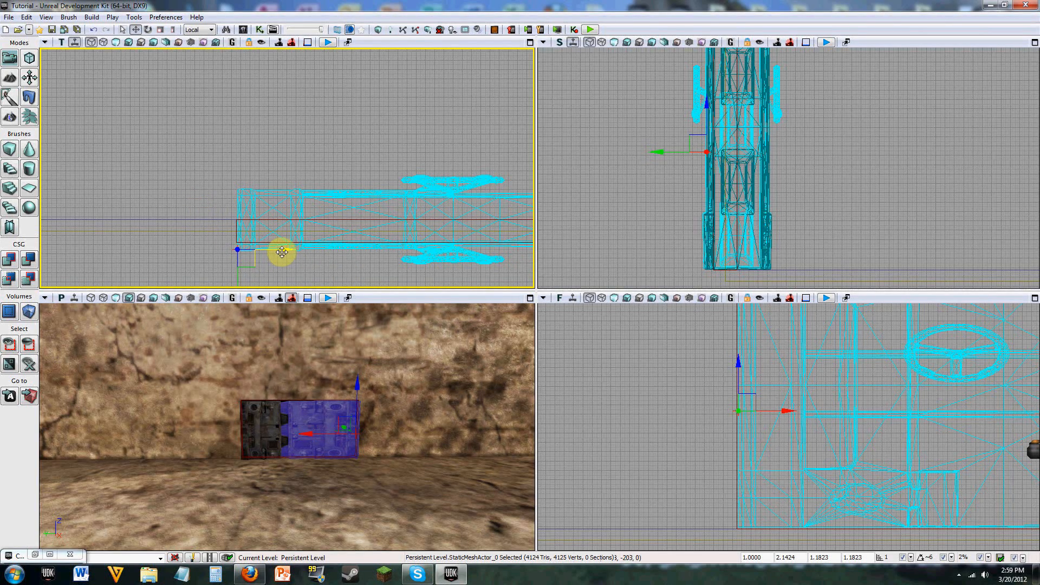
drag(282, 252, 266, 254)
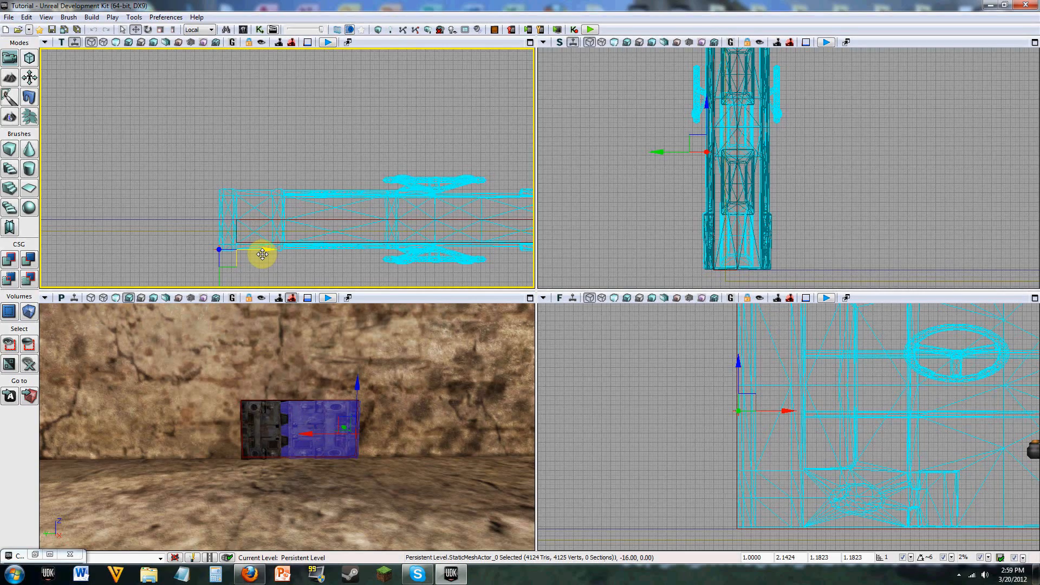
drag(344, 151, 303, 156)
Step: Scale the wheel door uniformly down to 1.1473 in Y and Z, and stretch its width to an X scale of 2.2903
key(space)
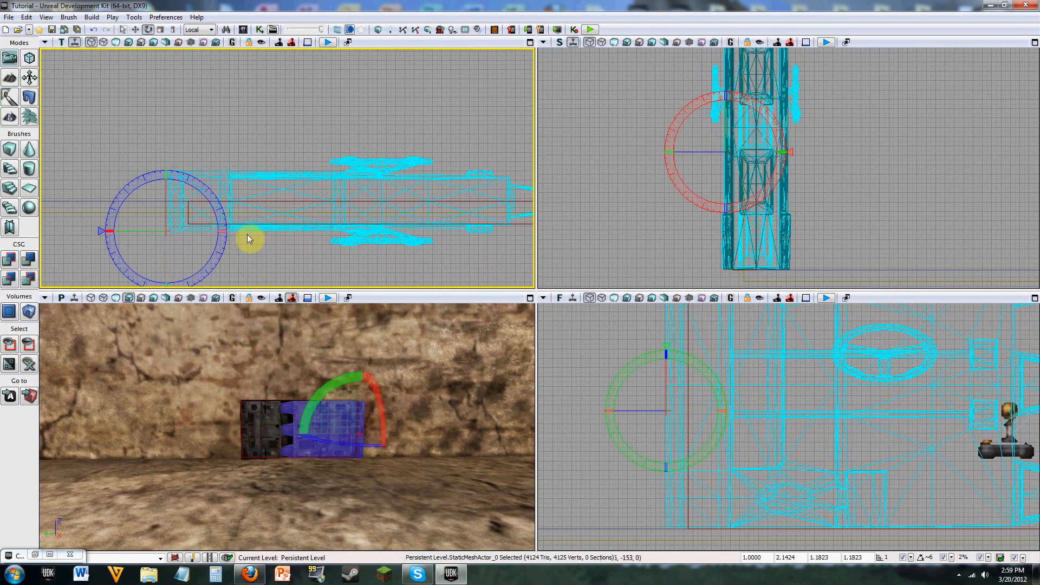
key(space)
mouse_move(222, 231)
mouse_down()
mouse_move(233, 231)
mouse_move(223, 232)
mouse_up()
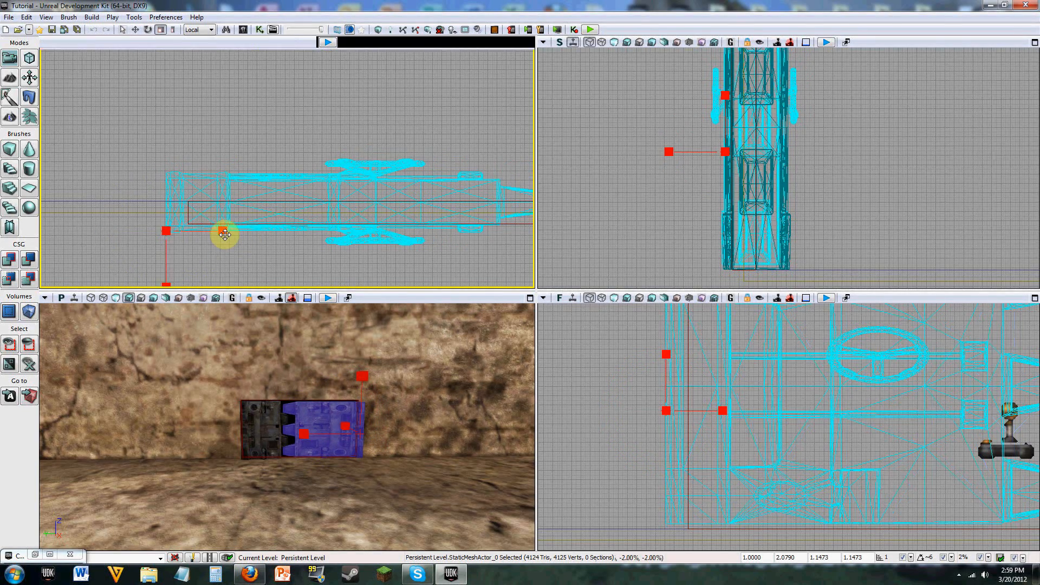
key(space)
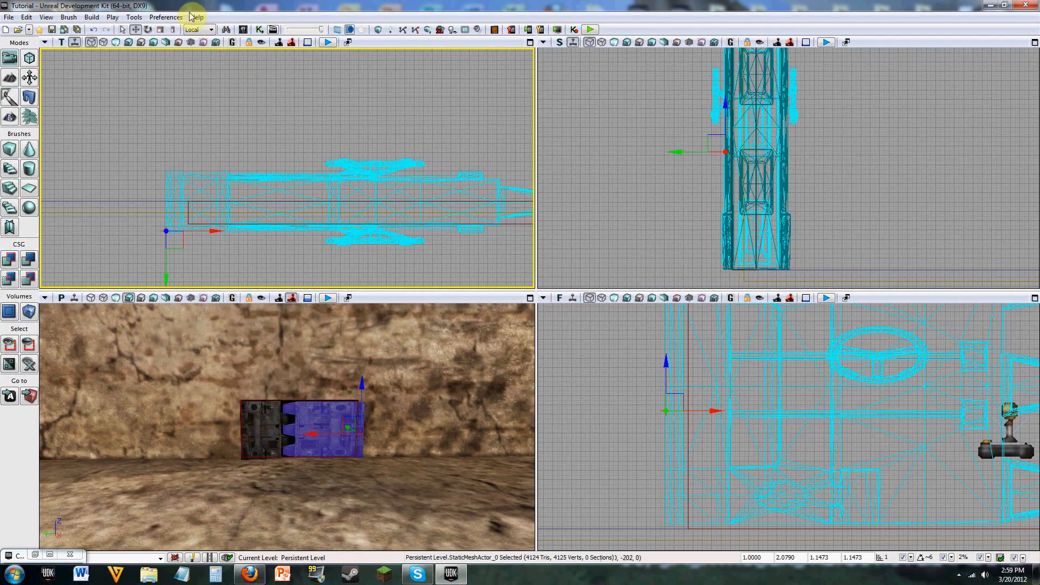
click(173, 30)
drag(225, 234, 231, 233)
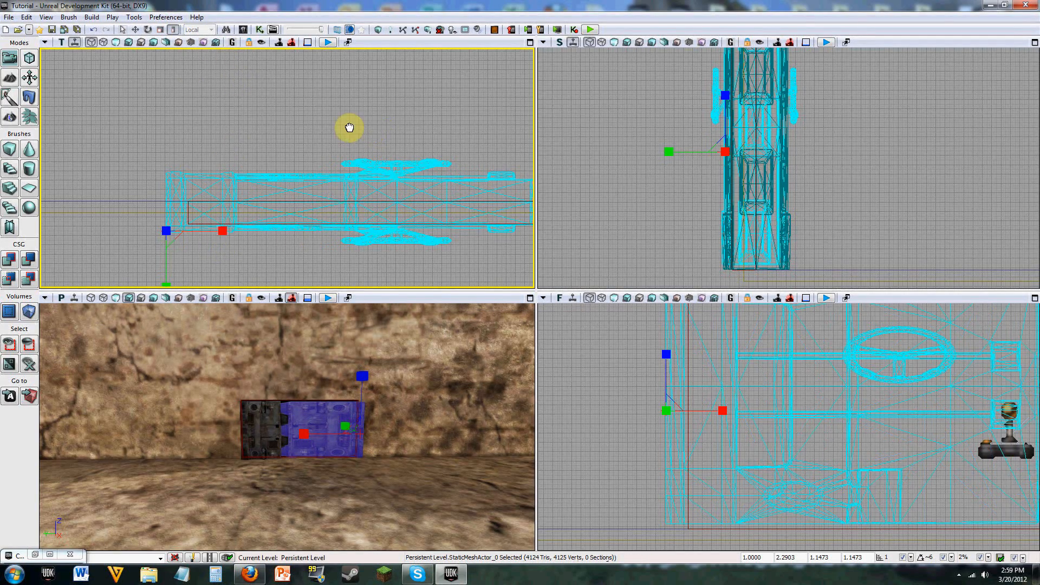
drag(348, 128, 211, 126)
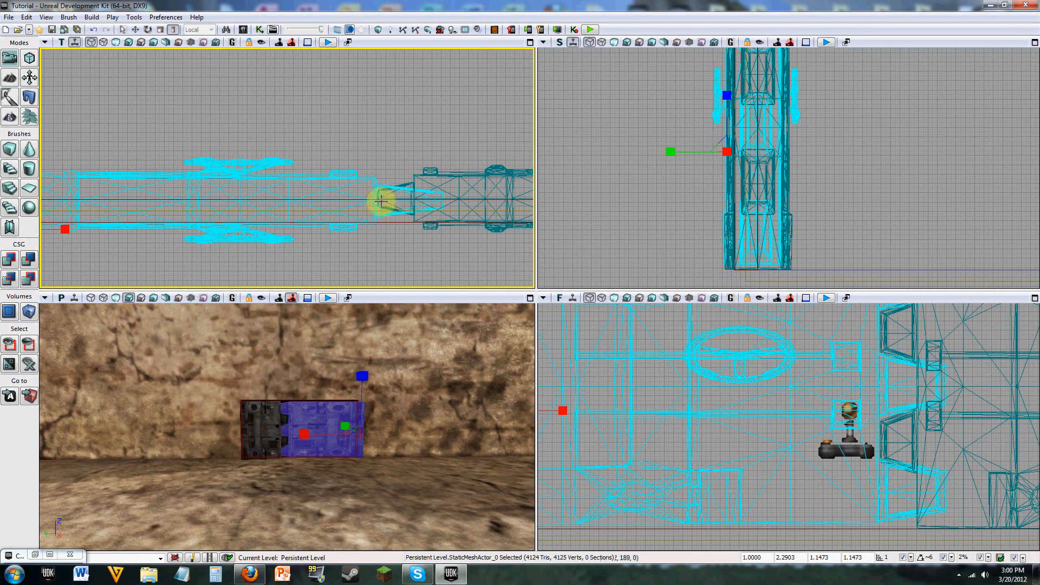
Step: Shrink the wheel door along its width to an X scale of 1.8650
mouse_move(310, 386)
right_down()
mouse_move(310, 396)
mouse_move(320, 382)
mouse_move(510, 386)
mouse_move(310, 386)
right_up()
key(w)
key(w)
key(w)
key(d)
key(w)
key(s)
key(w)
key(w)
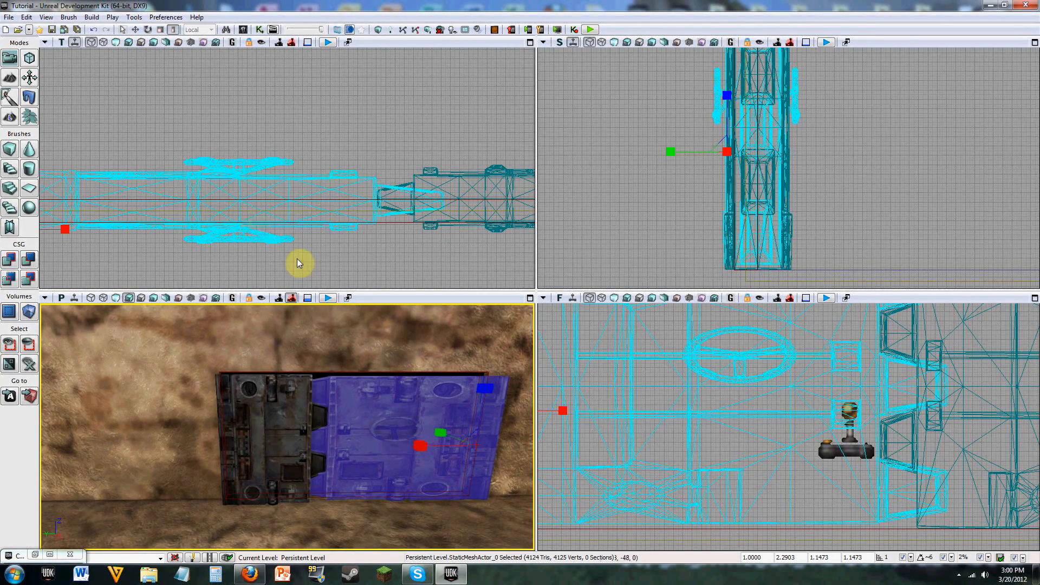
right_drag(319, 261, 466, 252)
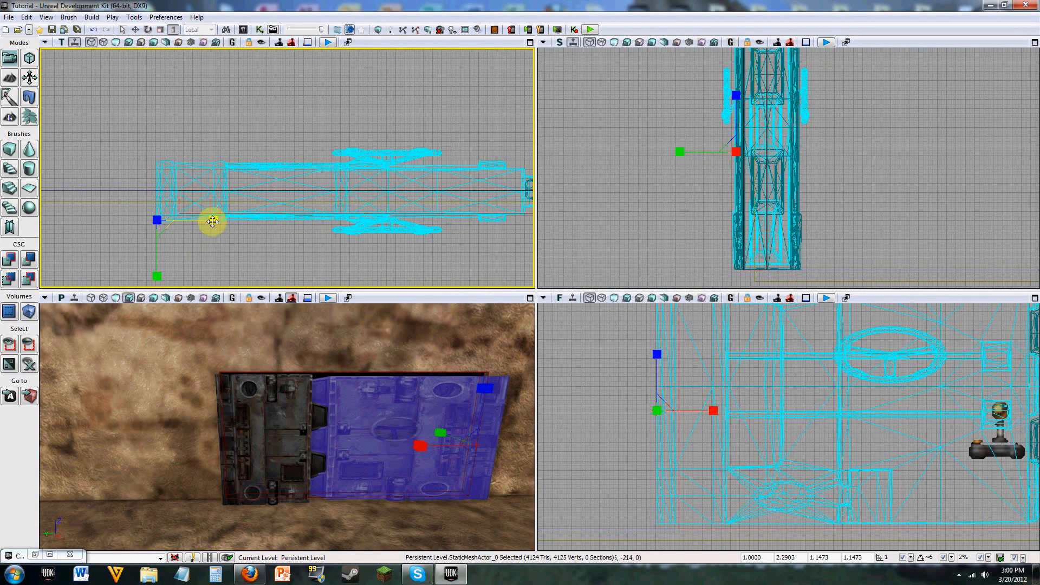
drag(214, 220, 184, 220)
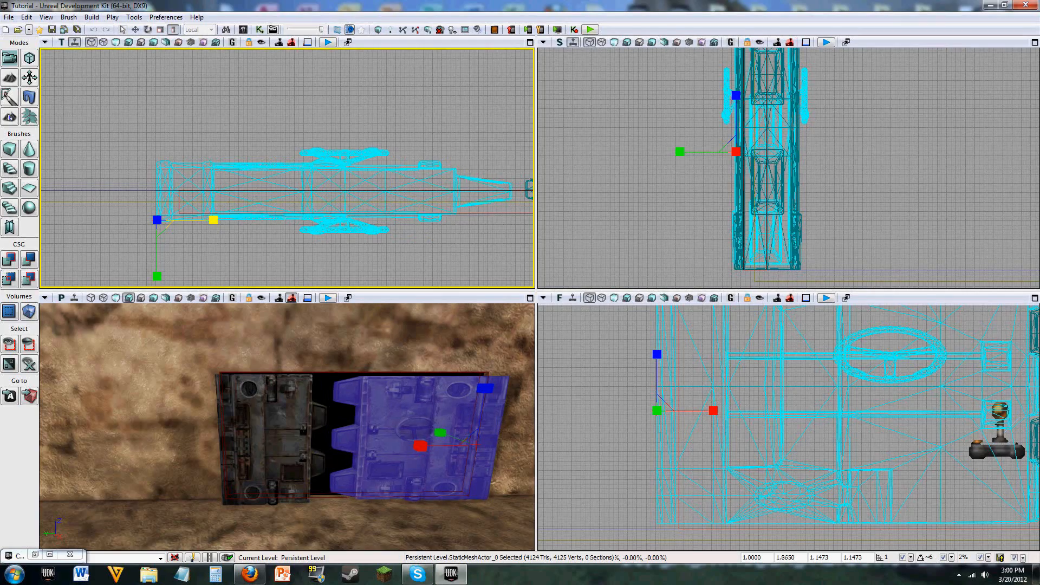
Step: Stretch the BlastDoor02 mesh along its width to an X scale of 1.6517, toward the wheel door
drag(479, 251, 332, 246)
click(458, 185)
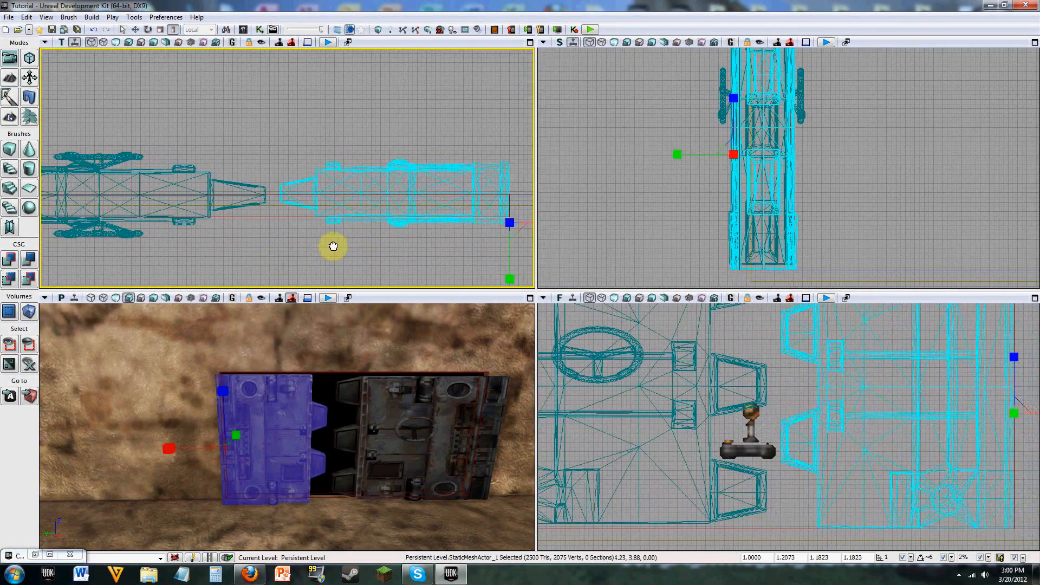
drag(467, 245, 355, 254)
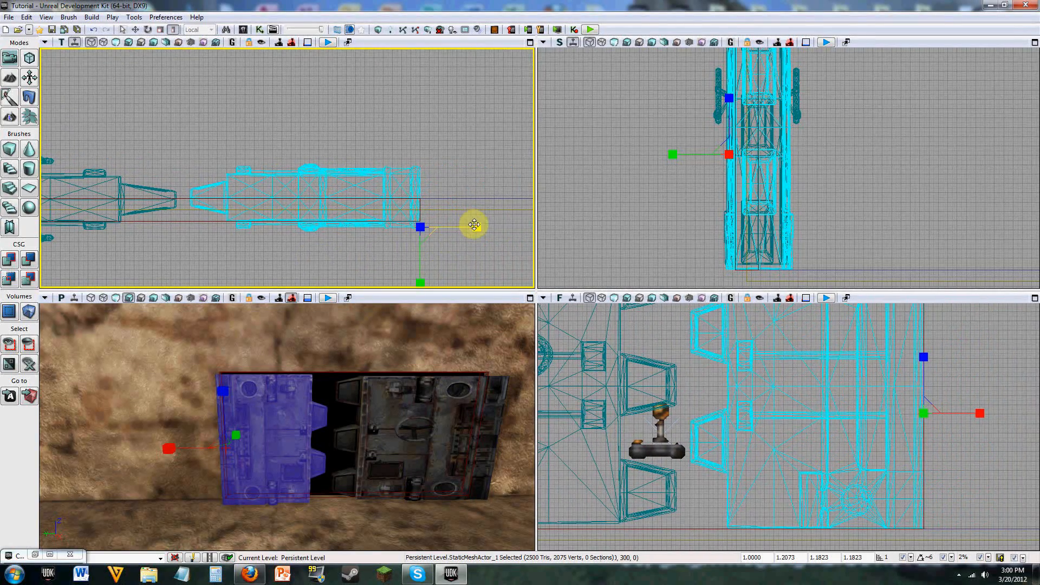
drag(477, 228, 515, 227)
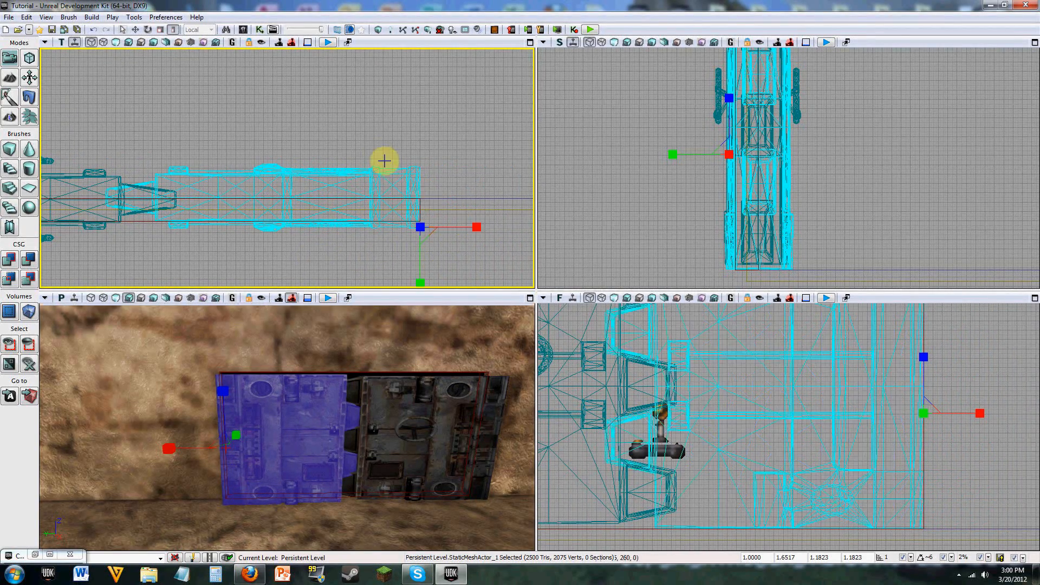
Step: Slide the BlastDoor02 mesh outward along the wall, away from the wheel door and well past the opening's edge
key(space)
drag(461, 228, 534, 217)
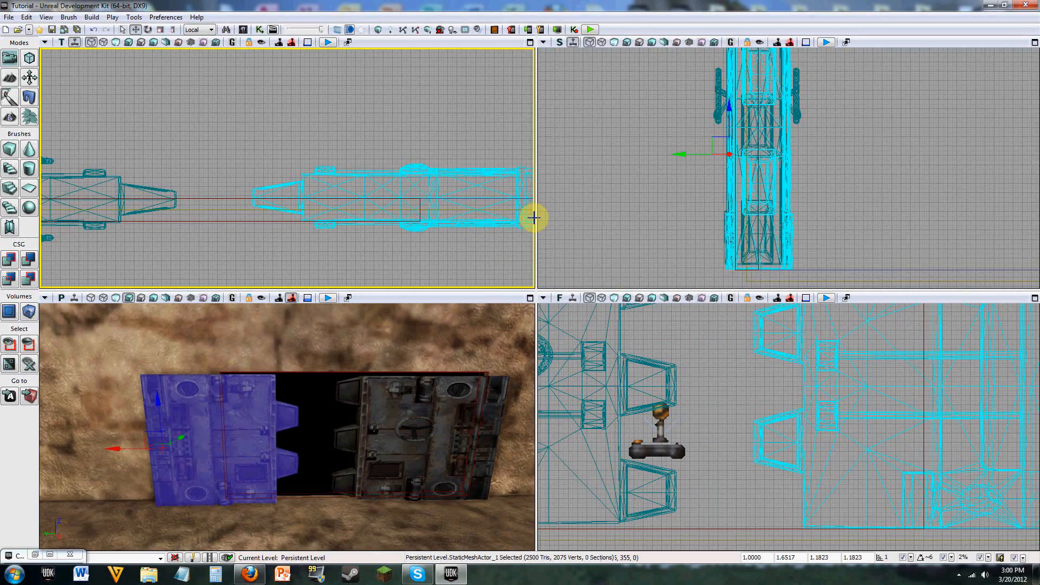
drag(473, 257, 361, 247)
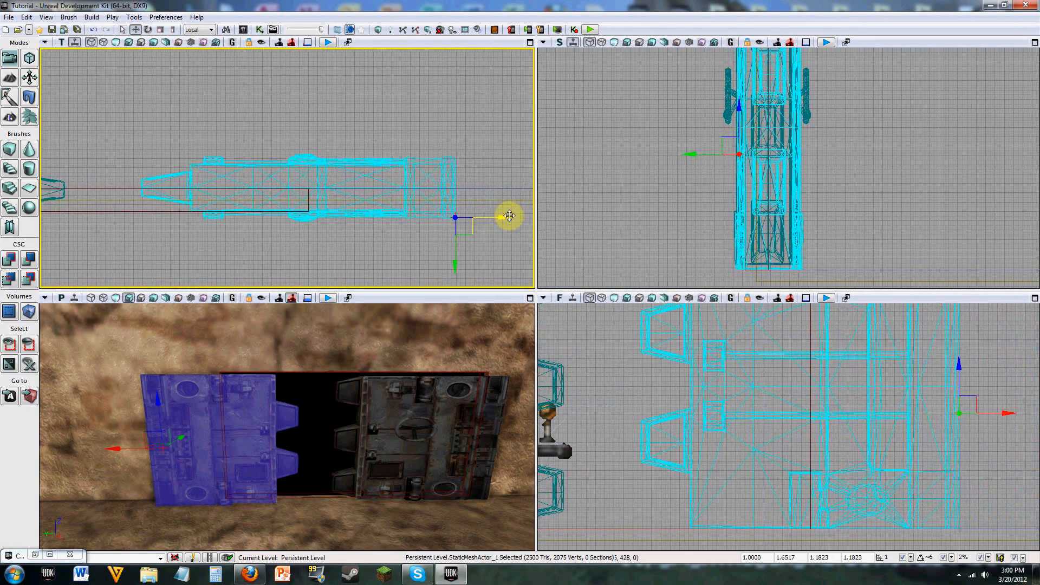
drag(509, 216, 531, 216)
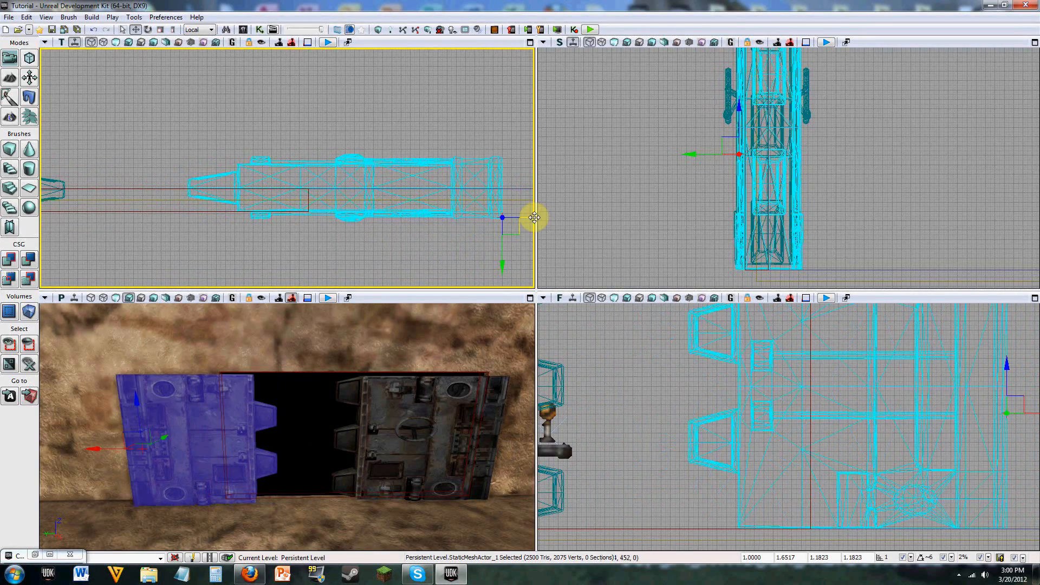
drag(479, 249, 411, 244)
Step: Scale the BlastDoor02 mesh to 2.9342 in X and 1.1623 in Y and Z so it reaches the wheel door
key(space)
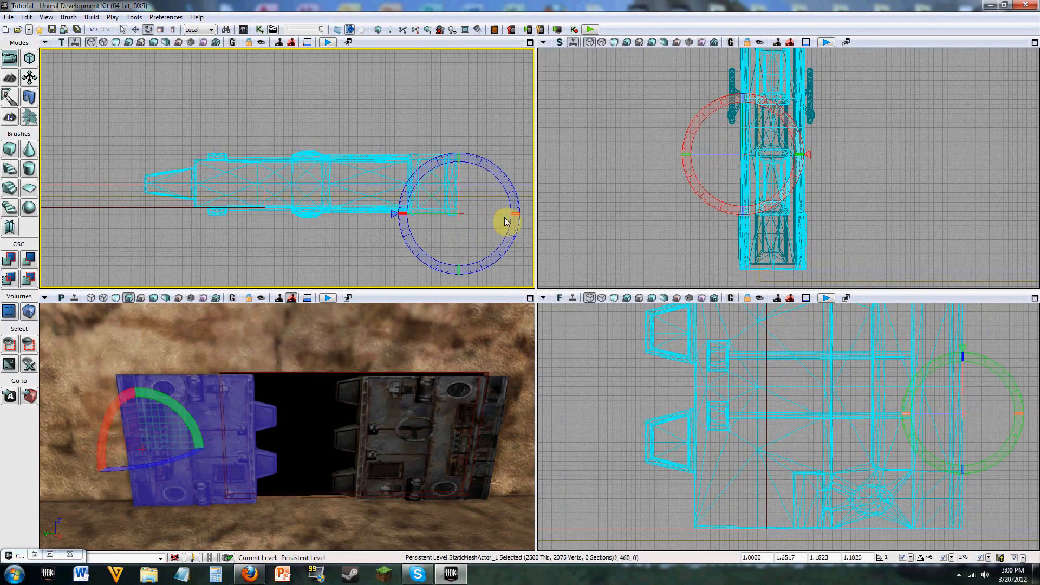
key(space)
mouse_move(506, 216)
mouse_down()
mouse_move(488, 217)
mouse_move(534, 211)
mouse_move(515, 211)
mouse_up()
click(173, 29)
key(space)
key(space)
key(space)
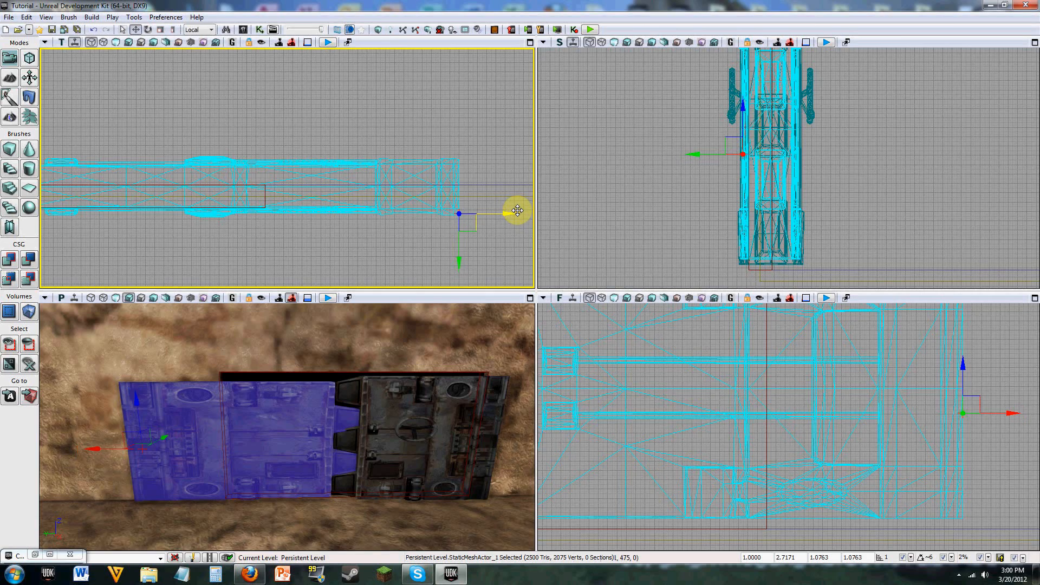
drag(516, 213, 520, 213)
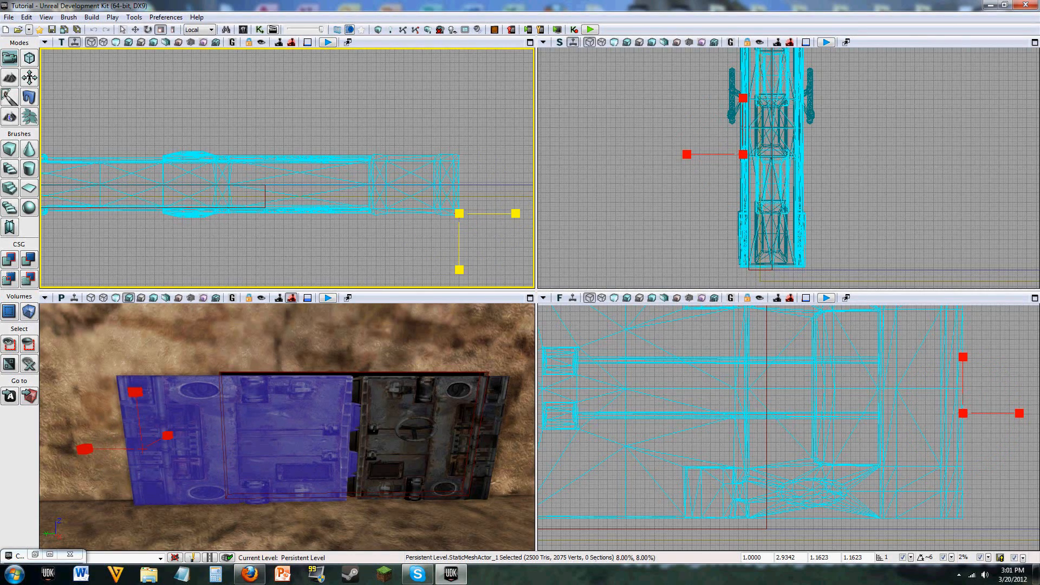
Step: Shift the BlastDoor02 mesh further outward along the wall so its teeth interlock with the wheel door's
drag(365, 235, 354, 232)
key(w)
drag(498, 213, 527, 213)
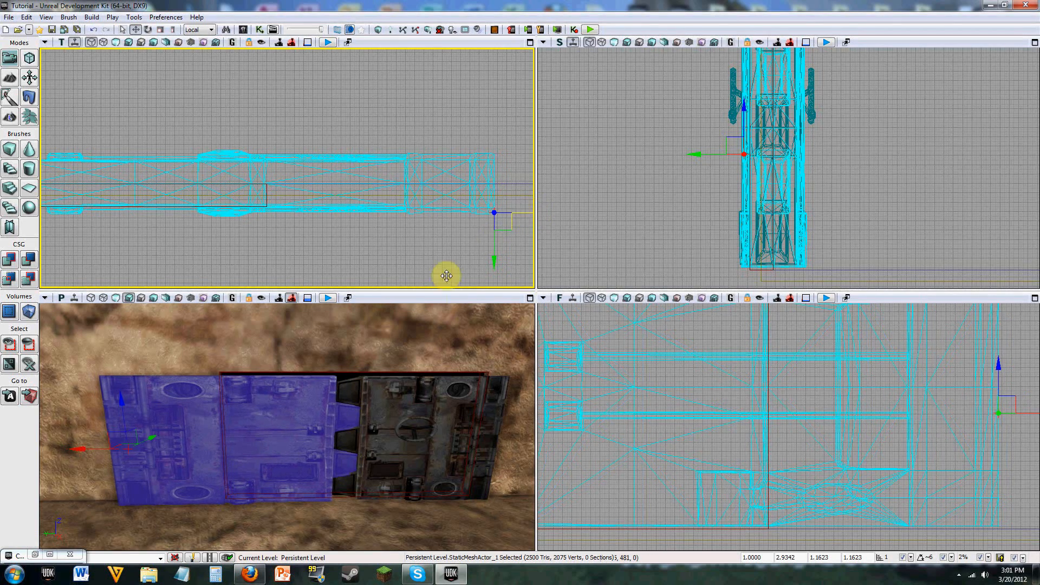
mouse_move(417, 339)
right_down()
mouse_move(418, 356)
mouse_move(421, 329)
right_up()
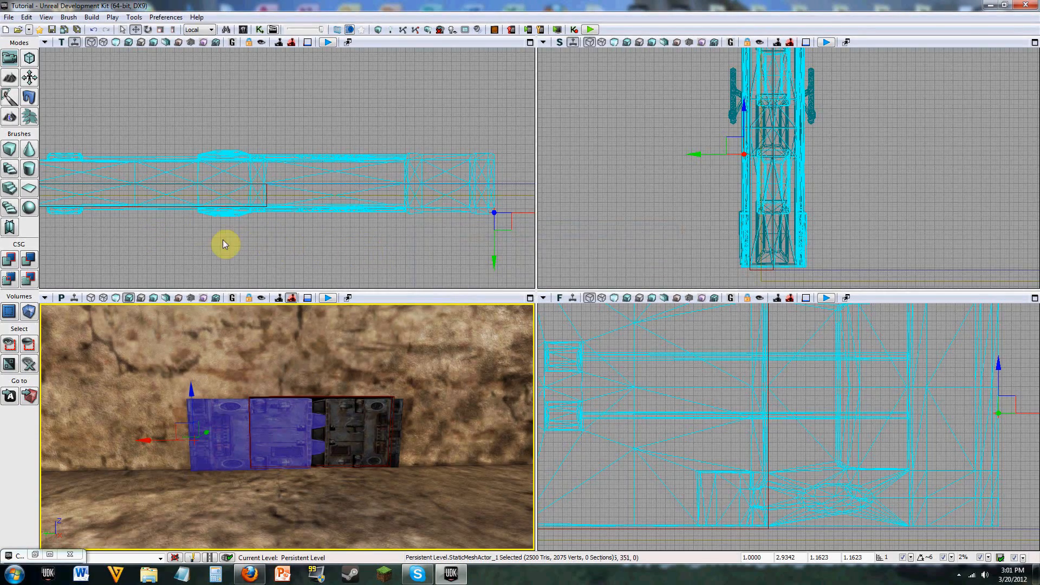
right_drag(416, 252, 495, 257)
scroll(436, 258, down, 4)
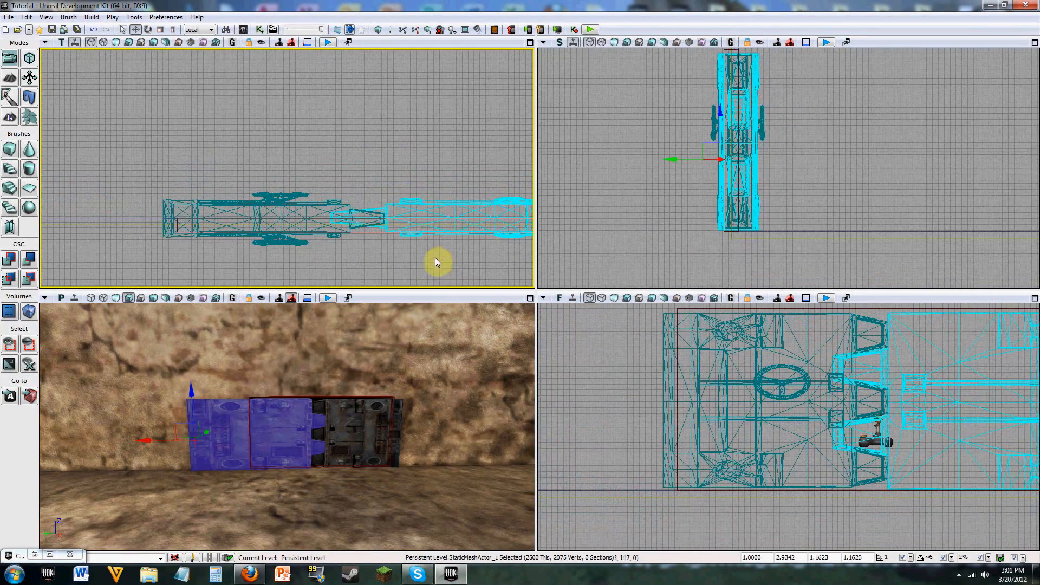
right_drag(363, 242, 407, 263)
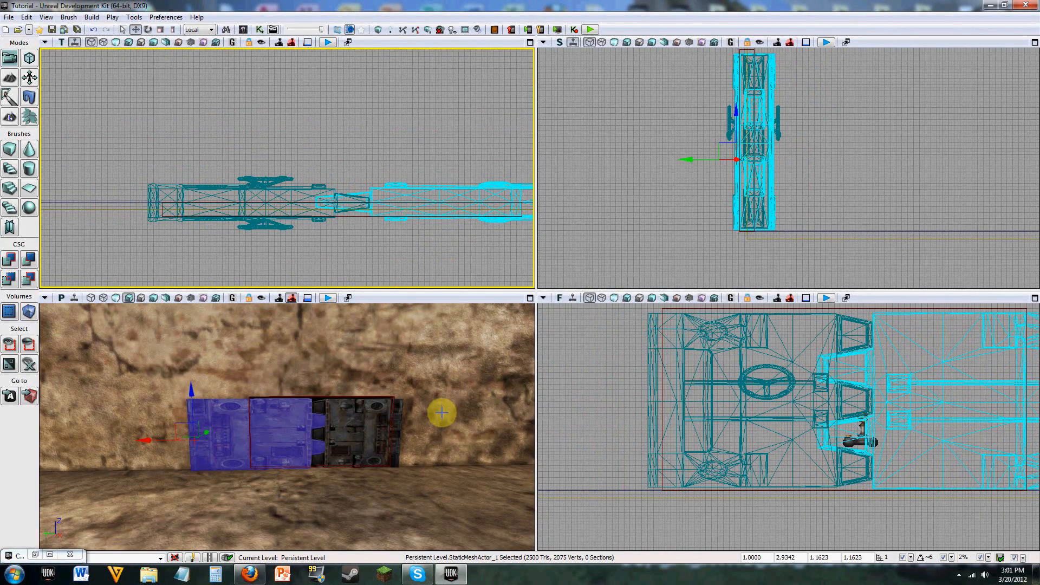
Step: Set the BlastDoor02 mesh's Z scale to 1.2623 so it covers the opening's full height
click(366, 428)
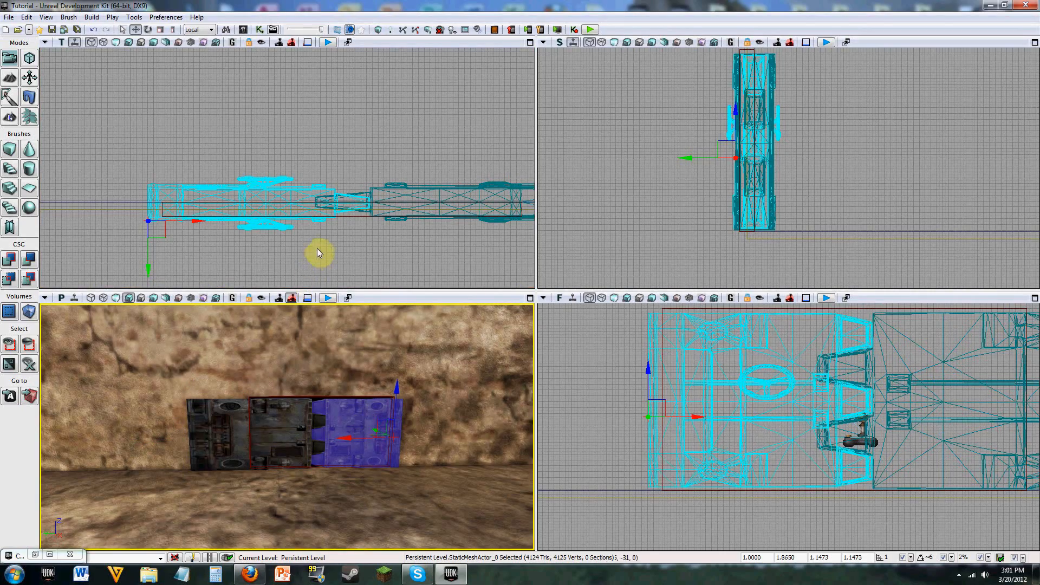
right_drag(321, 251, 311, 201)
right_drag(329, 424, 283, 439)
key(w)
key(s)
key(w)
key(s)
key(w)
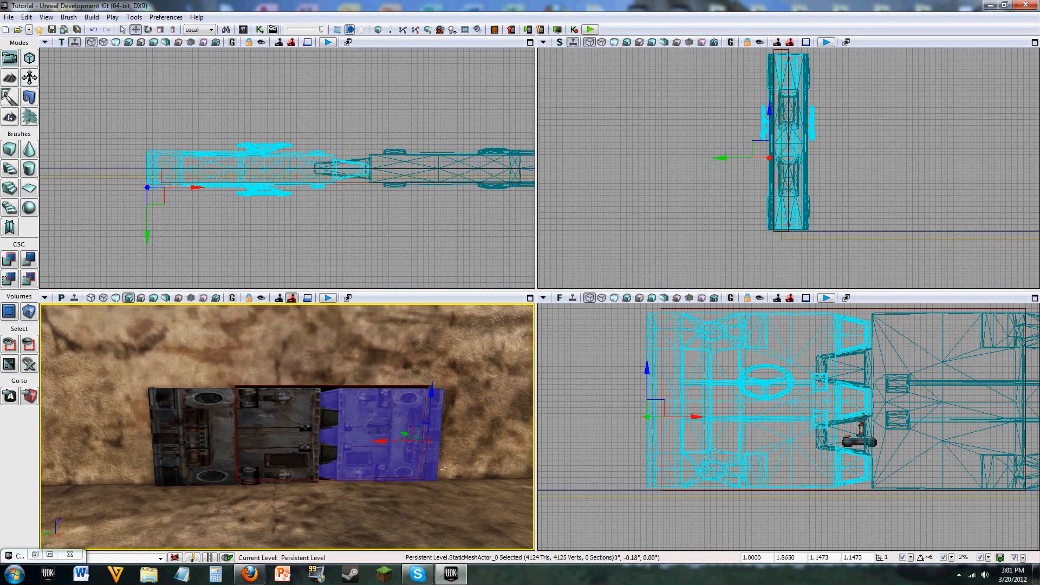
click(282, 436)
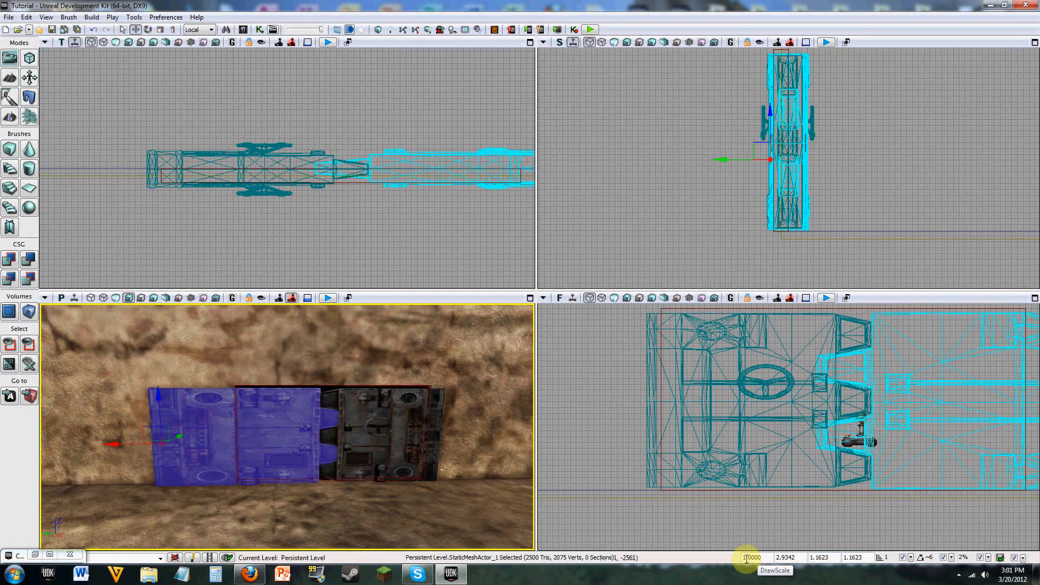
click(848, 559)
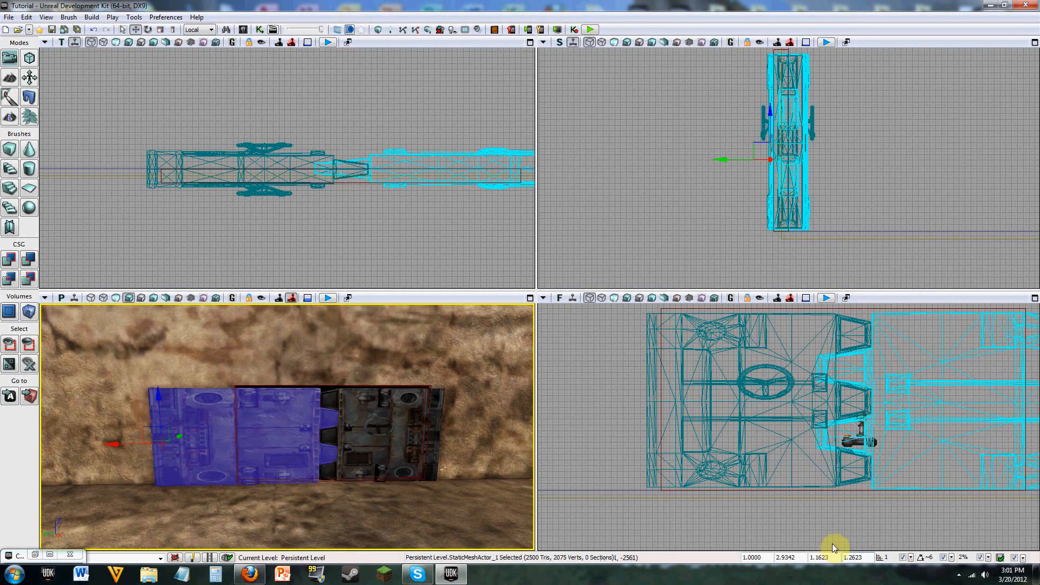
Step: Set the wheel door's Z scale to 1.2473 to match the other door's height, and reselect the BlastDoor02 mesh
click(399, 432)
right_click(397, 430)
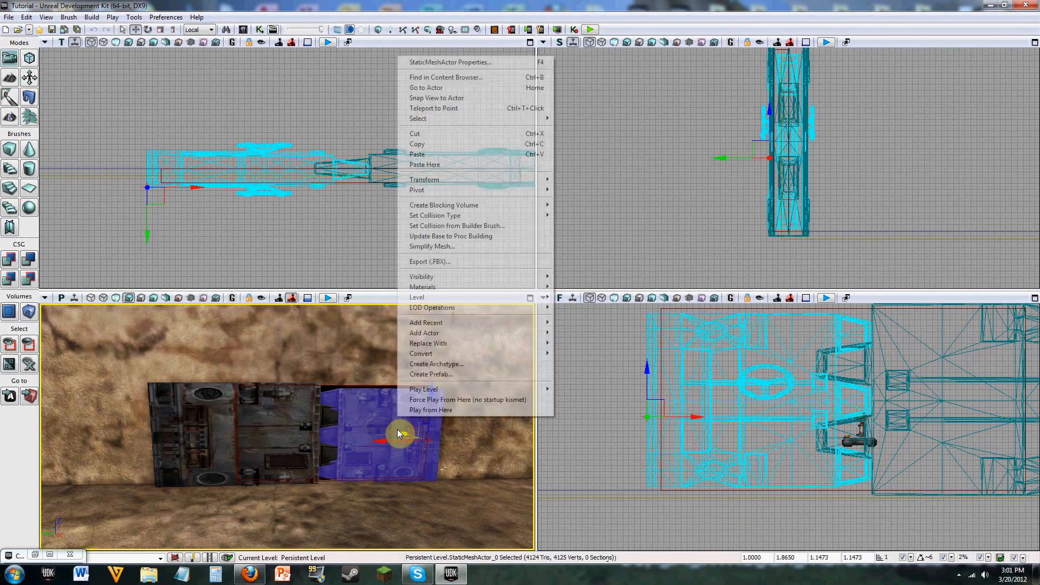
click(852, 558)
key(BackSpace)
text(2)
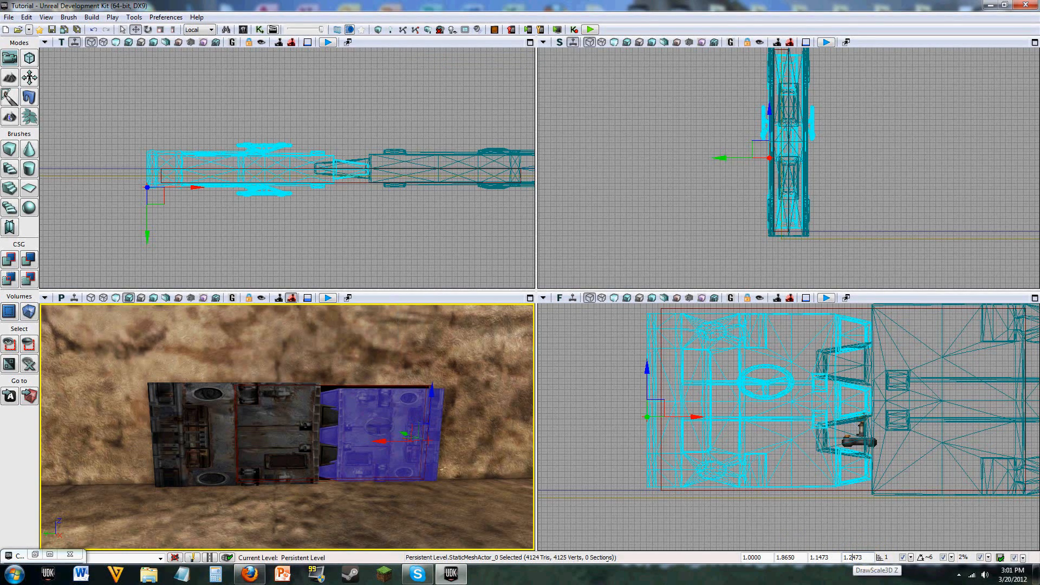
key(Return)
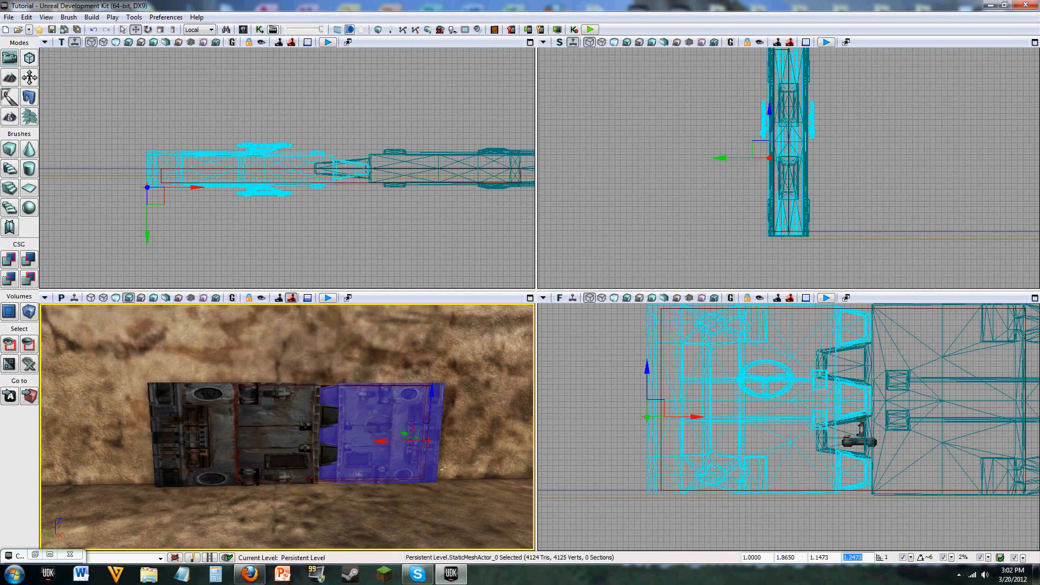
right_drag(323, 433, 324, 420)
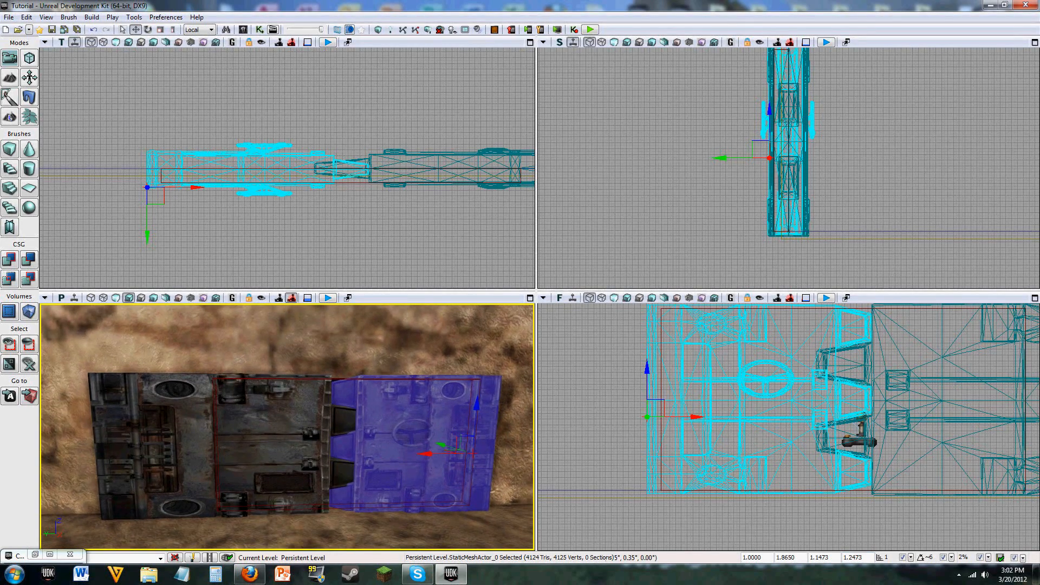
click(290, 423)
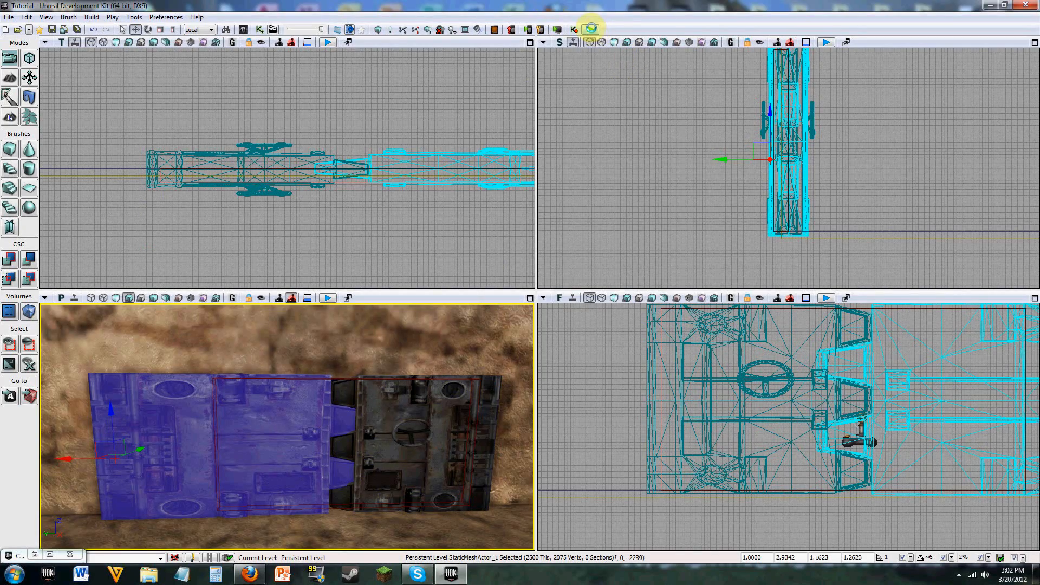
Step: Playtest the level, walk up to the door opening to check the blast doors, and close the preview
click(592, 28)
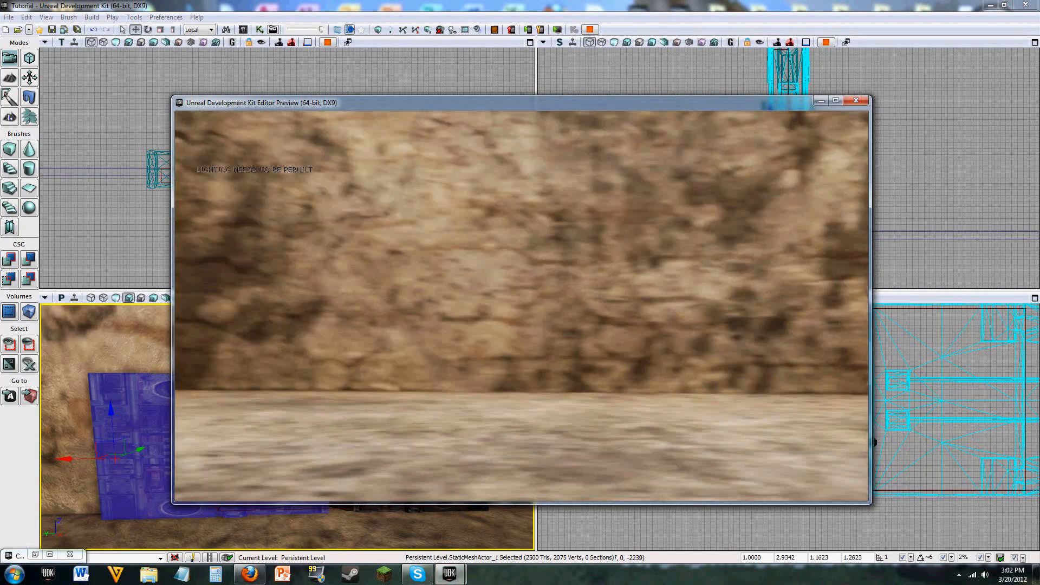
key(w)
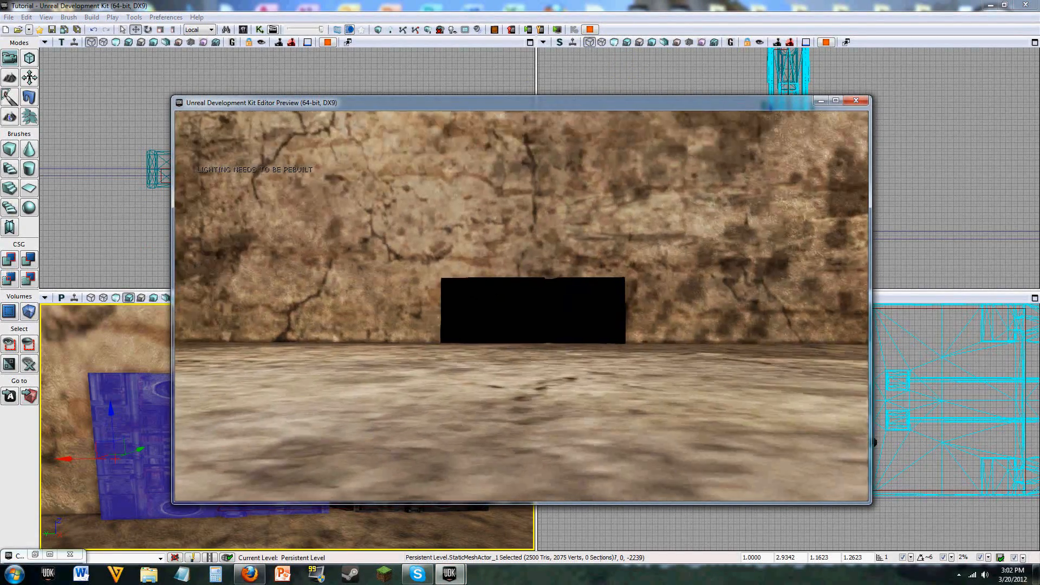
key(w)
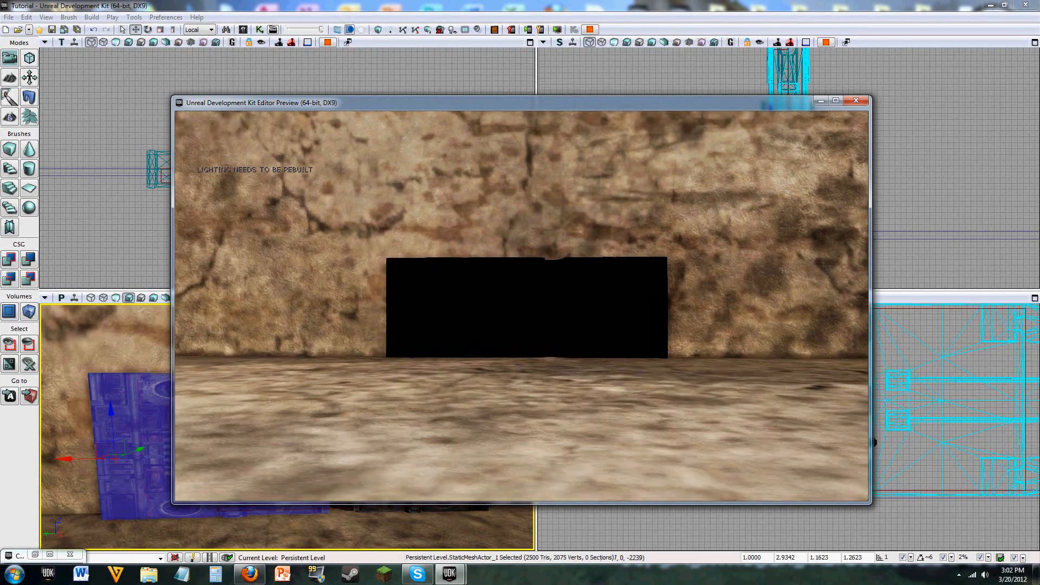
key(w)
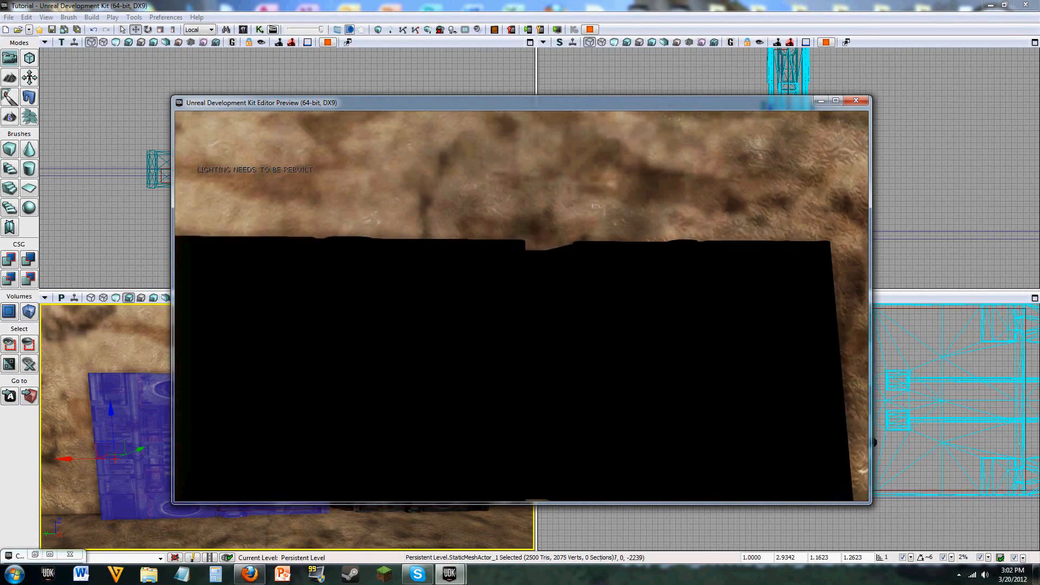
click(856, 101)
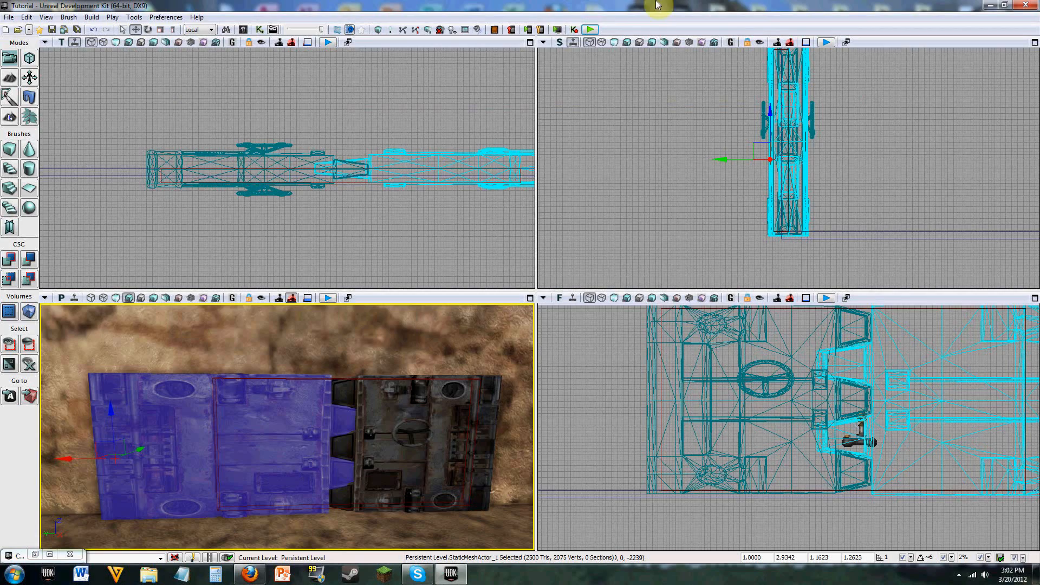
Step: Build the level's lighting at Medium quality for BSP and static meshes, and close the Swarm Agent and Map Check windows
click(453, 29)
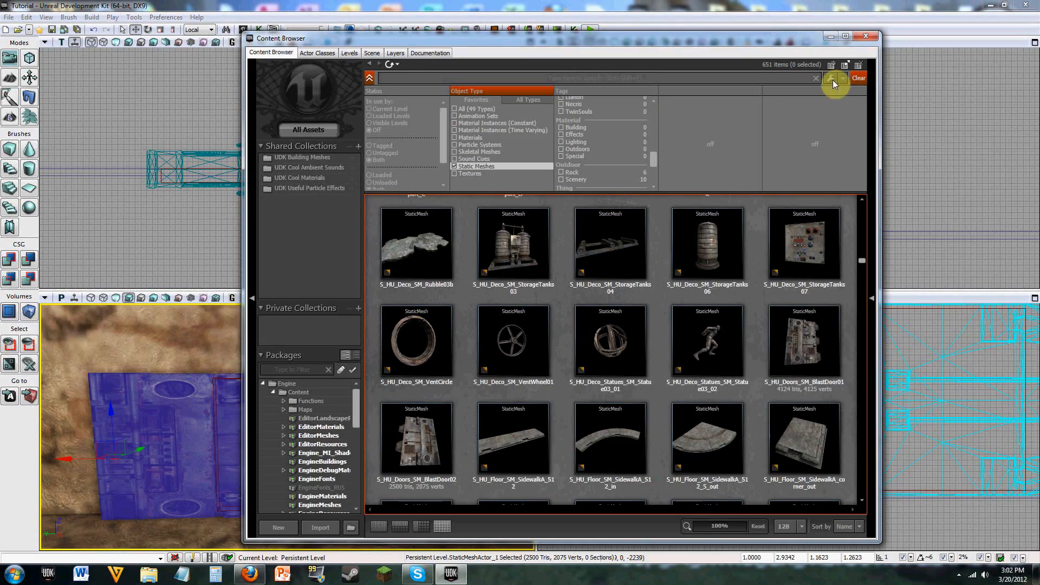
click(866, 35)
click(390, 30)
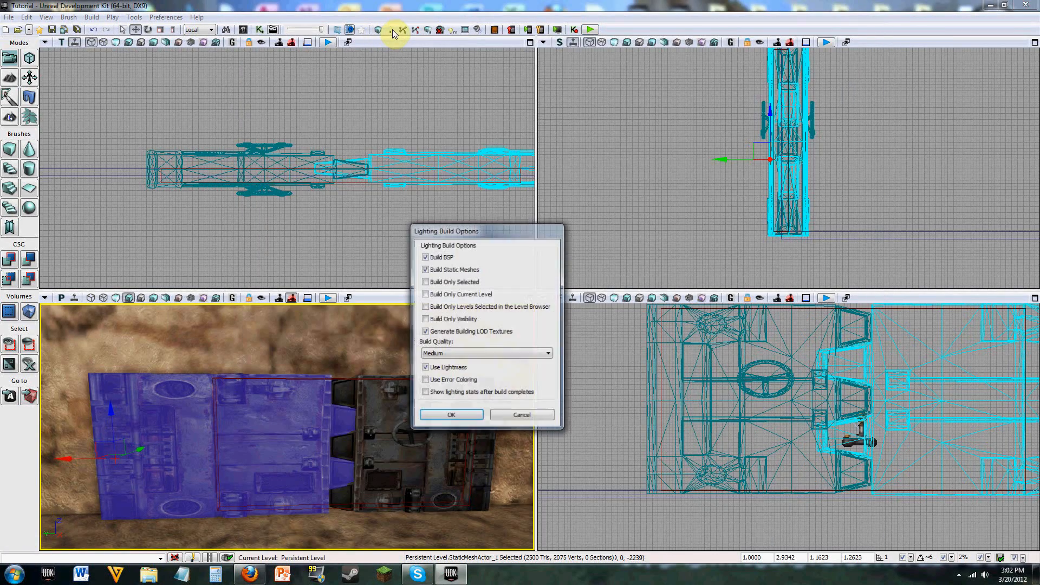
click(458, 415)
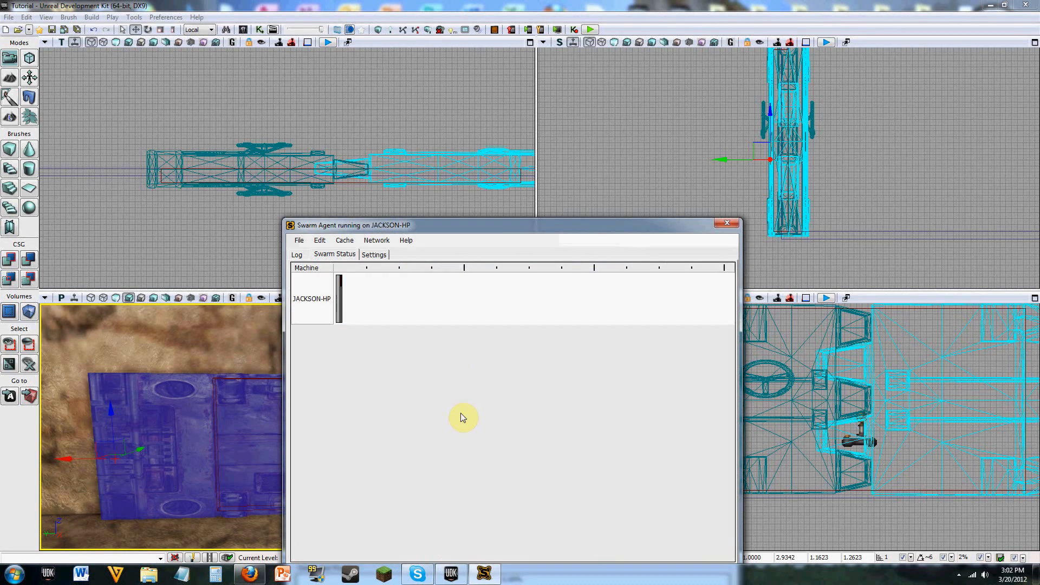
drag(625, 223, 1039, 62)
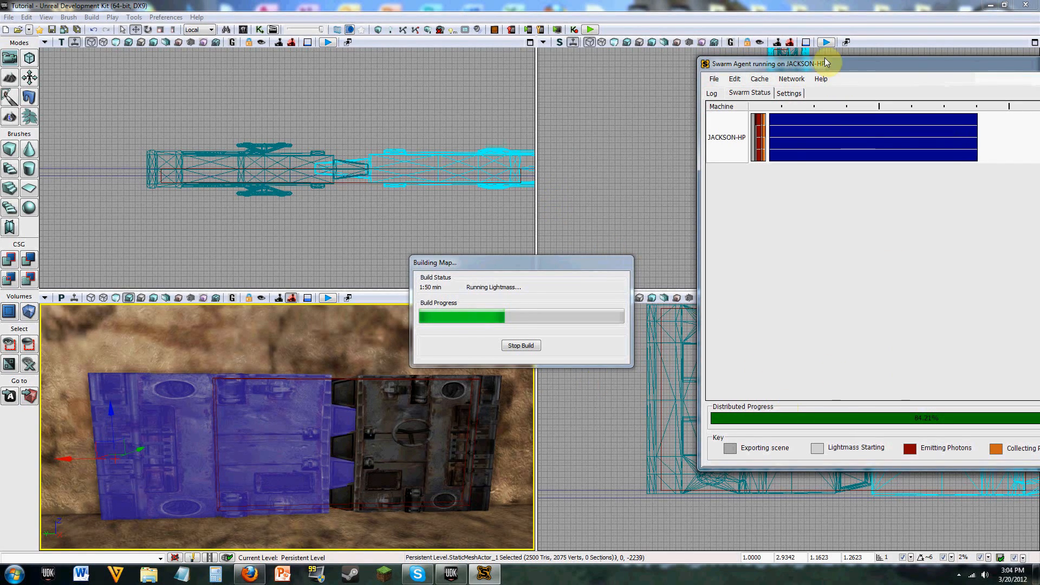
drag(824, 69, 630, 72)
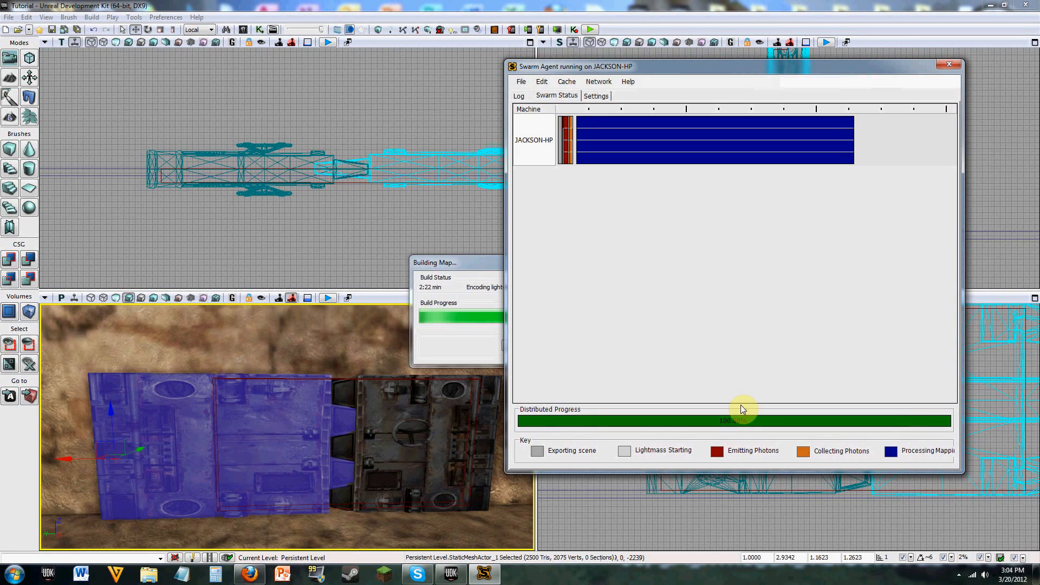
click(949, 65)
click(732, 154)
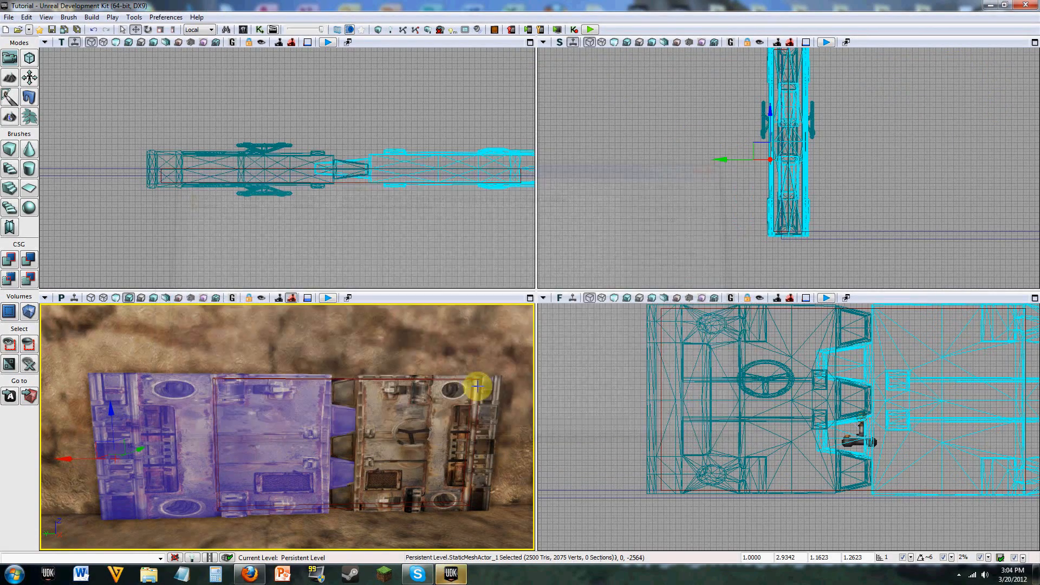
Step: Examine the lit blast doors and the interlocking seam between them up close in the perspective view
click(434, 342)
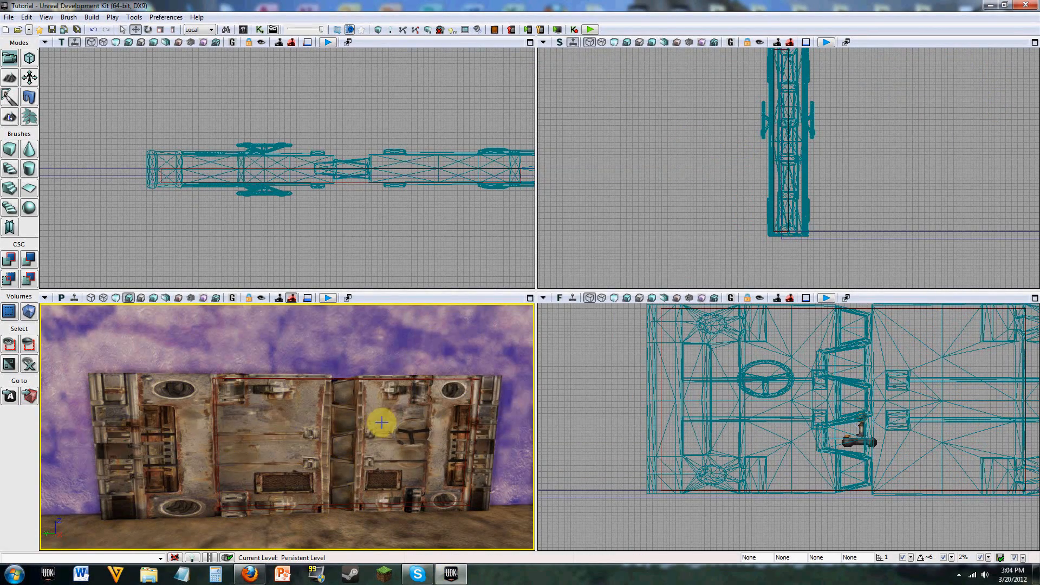
scroll(370, 413, up, 5)
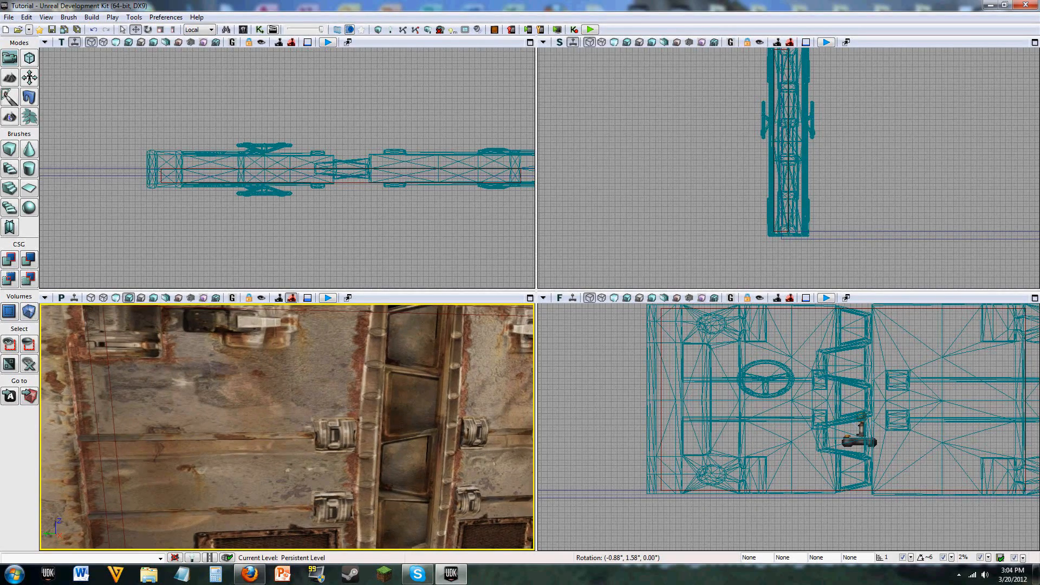
drag(437, 440, 436, 526)
right_drag(435, 435, 483, 427)
right_drag(348, 453, 355, 374)
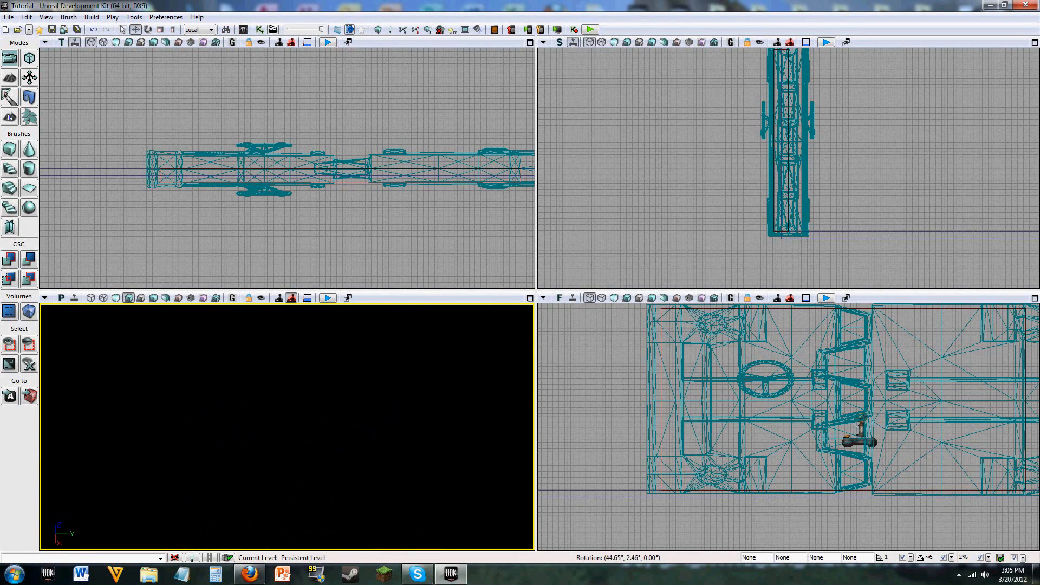
right_drag(352, 428, 139, 454)
right_drag(406, 416, 427, 385)
key(w)
key(w)
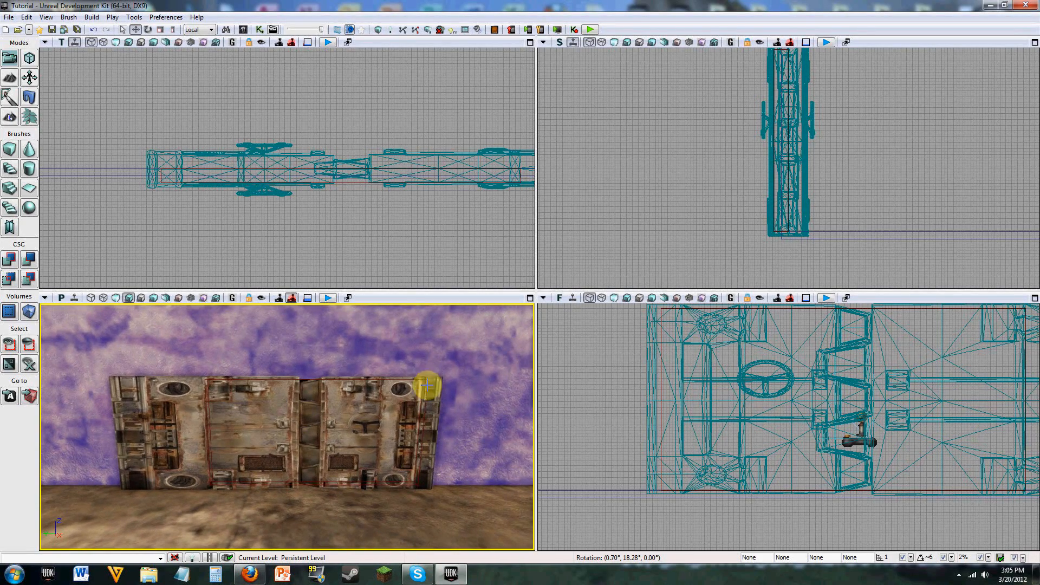
Step: Playtest the level, walking into the closed doors and around both outer ends to check their look and collision, and end the preview
click(591, 30)
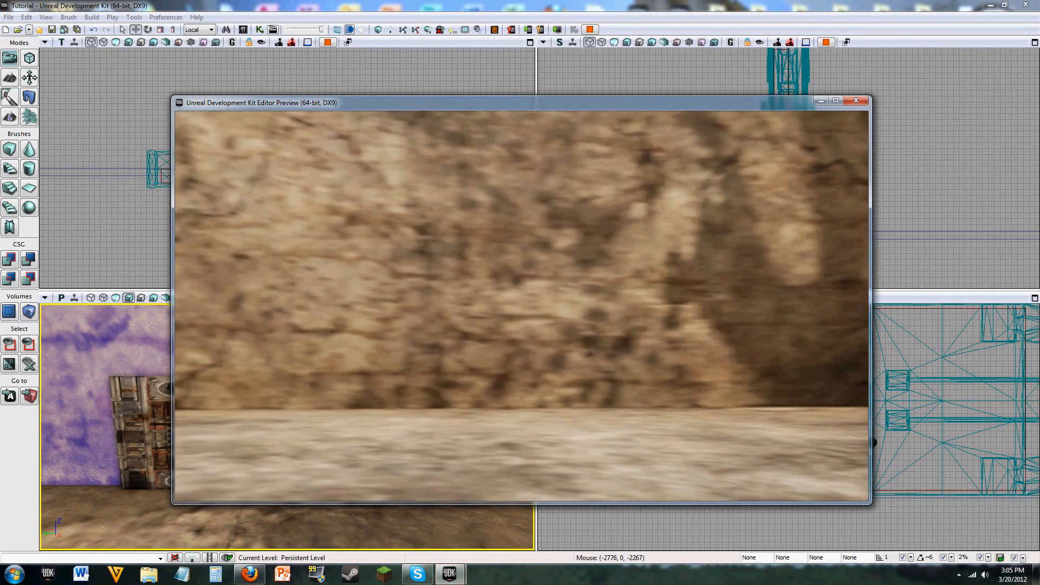
key(w)
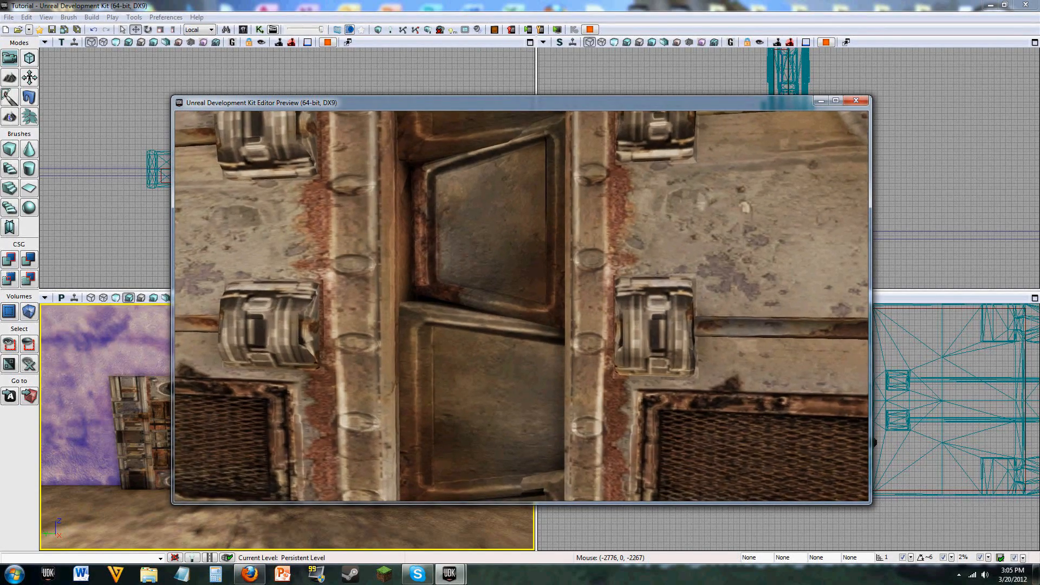
key(w)
key(d)
key(s)
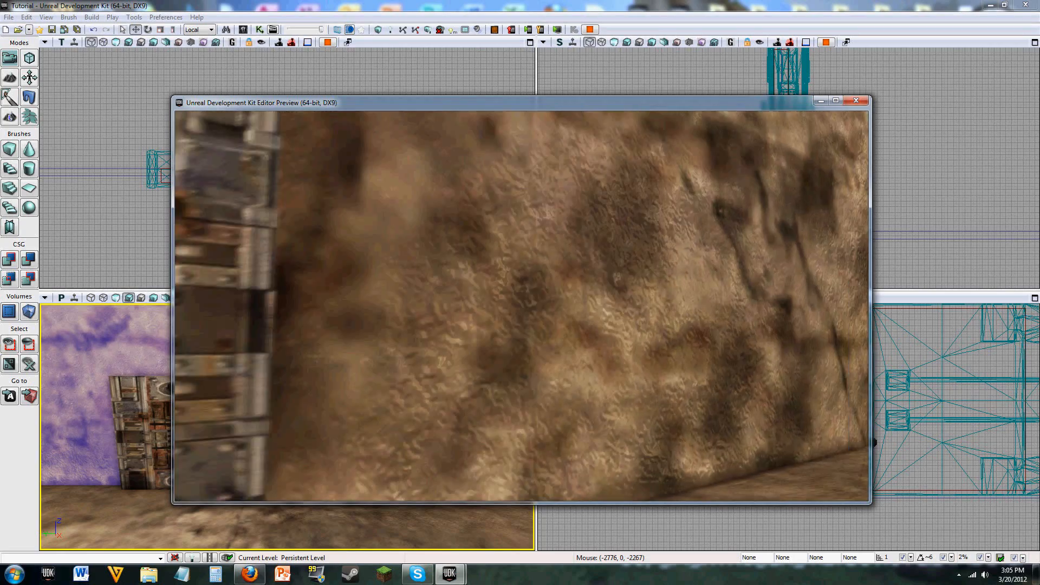
key(d)
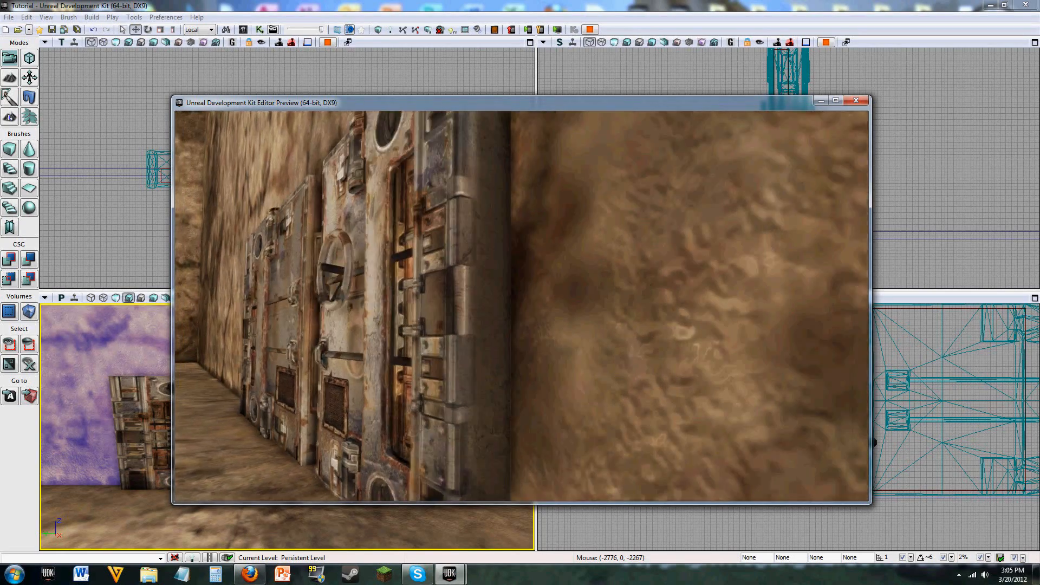
key(w)
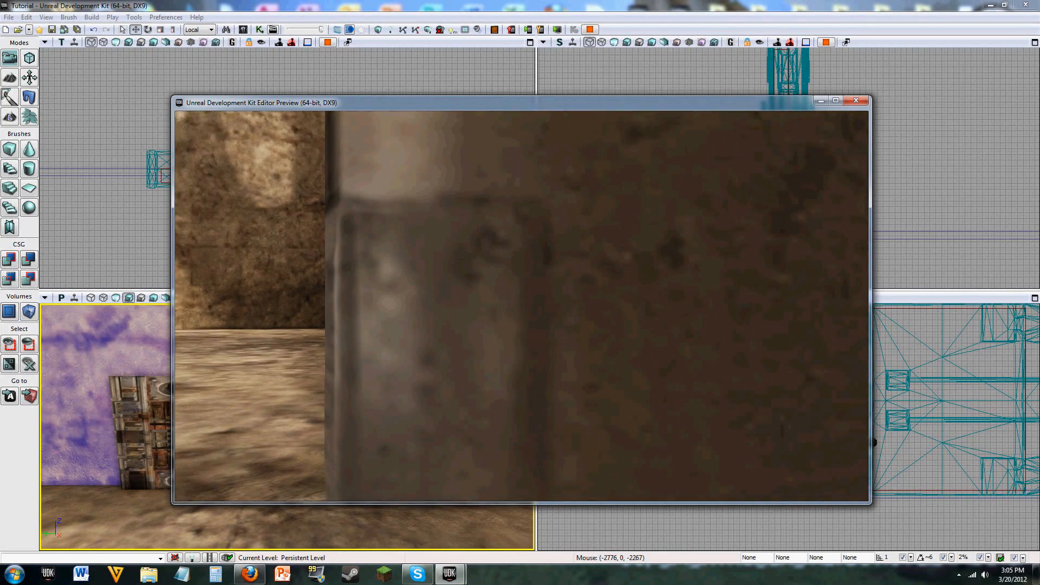
key(a)
key(w)
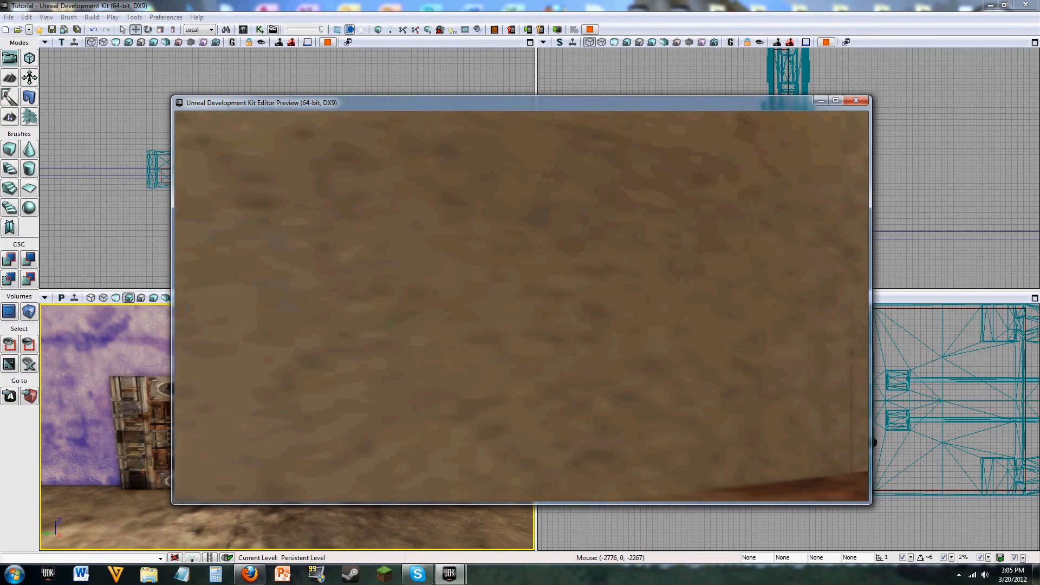
key(w)
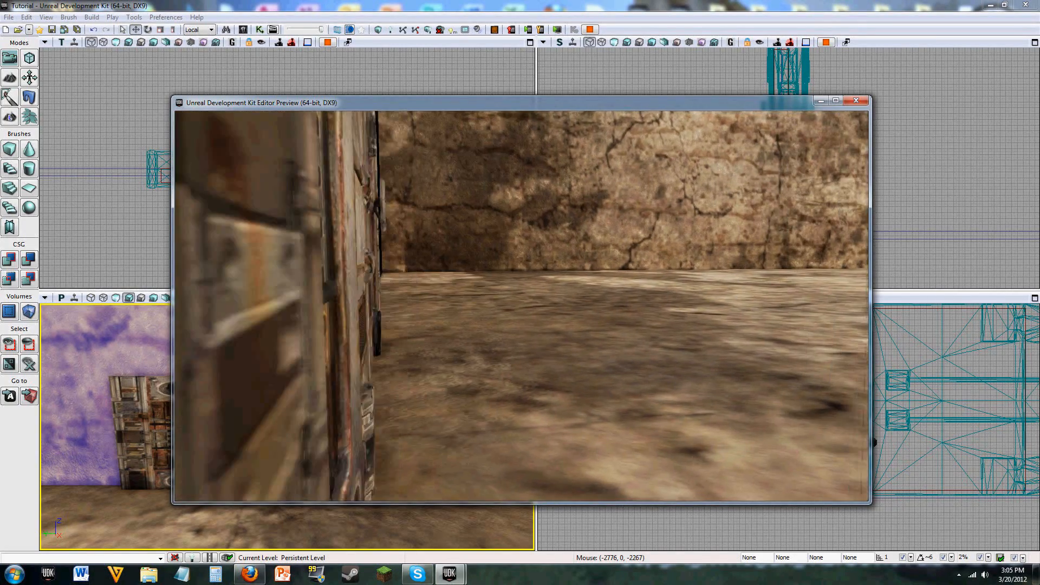
key(w)
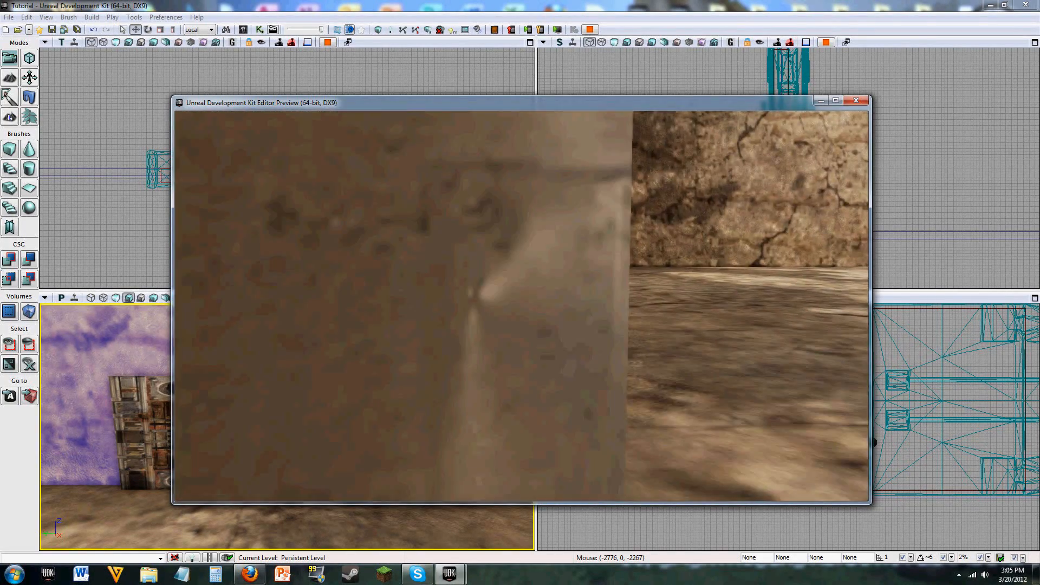
key(s)
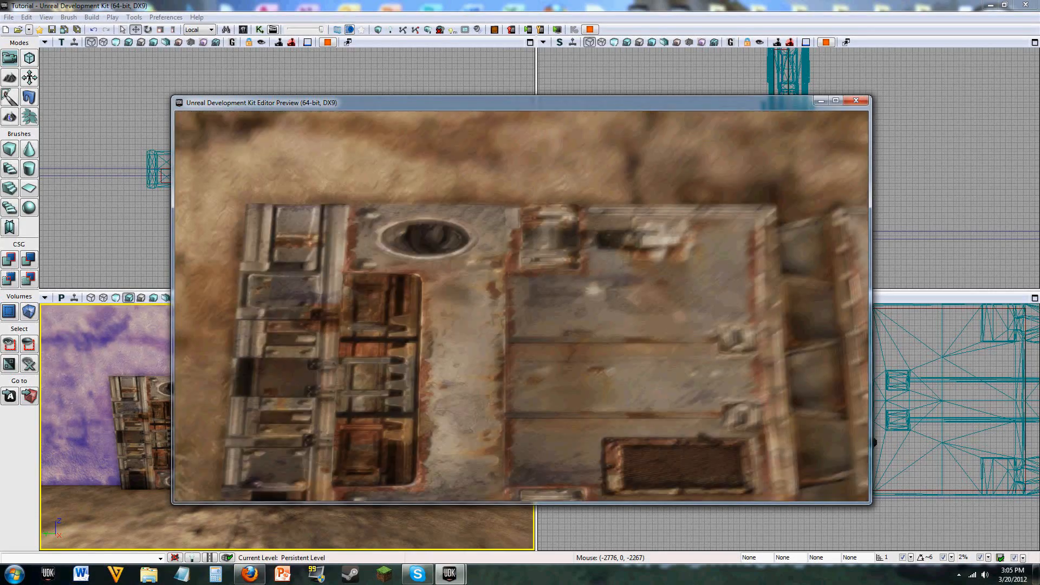
key(Escape)
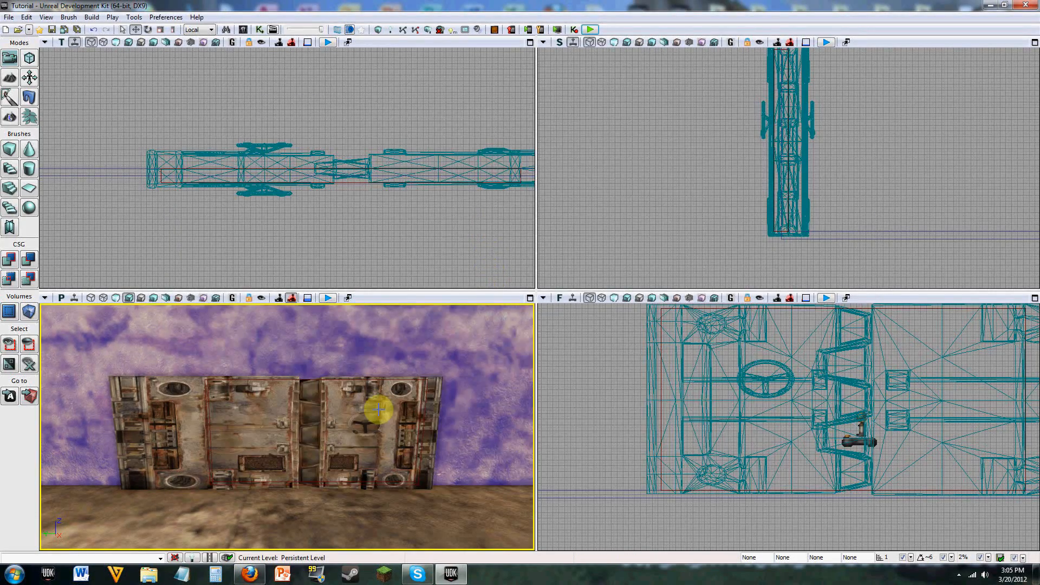
Step: Set the wheel door's Collision Type to COLLIDE_NoCollision in its StaticMeshActor properties and close them
right_click(373, 411)
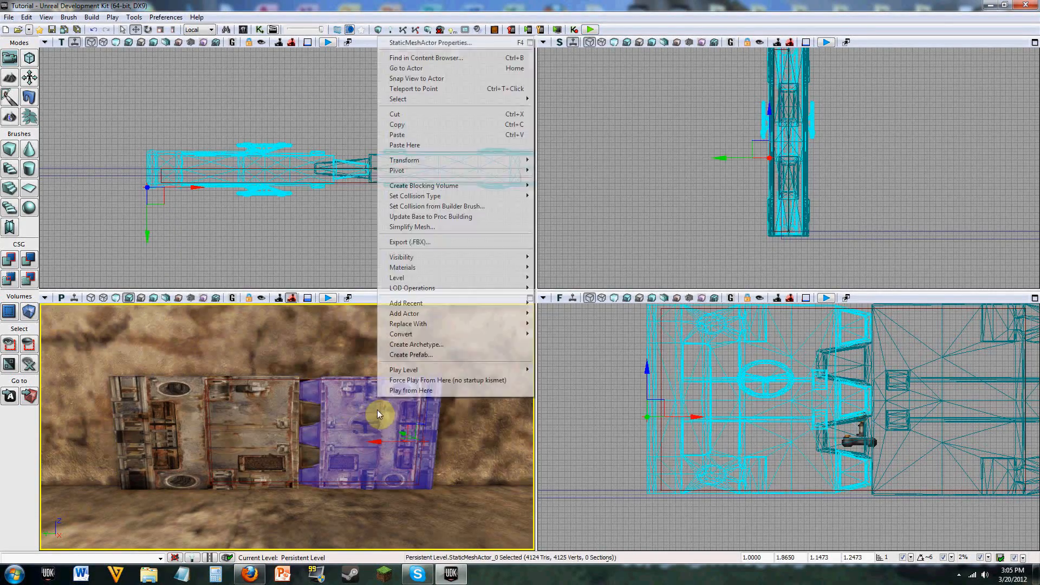
click(415, 43)
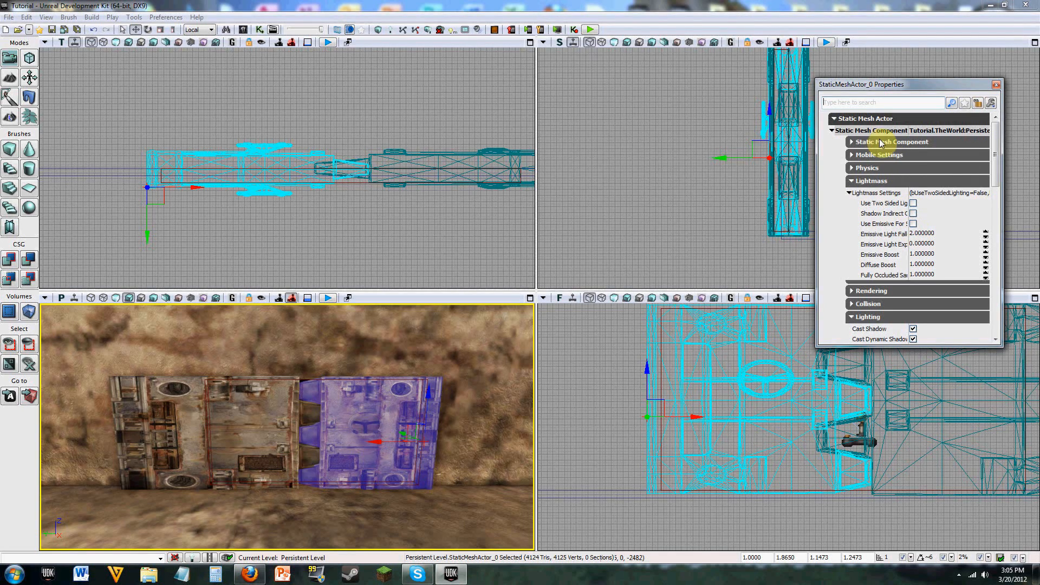
click(872, 119)
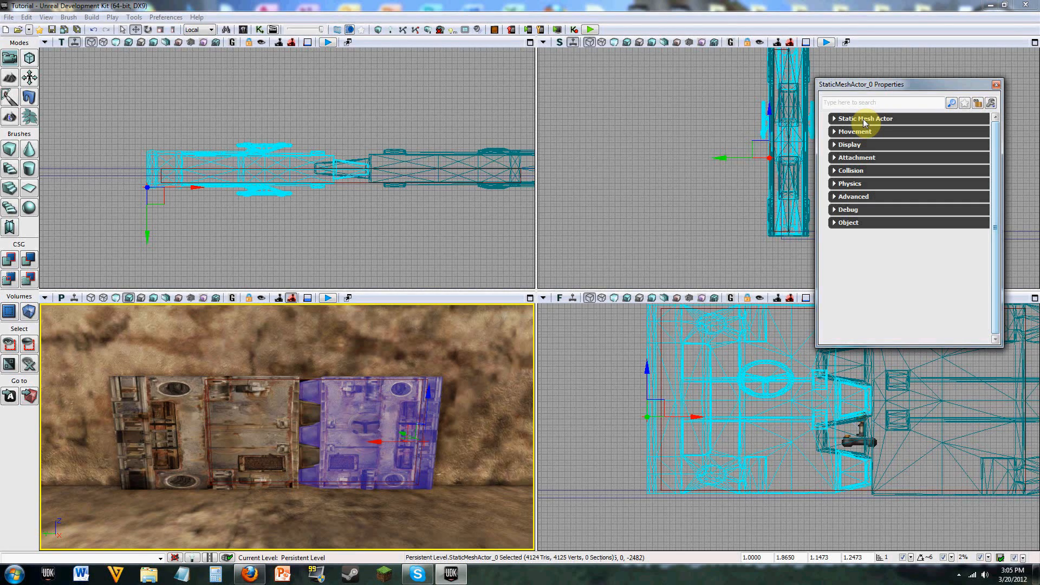
click(858, 172)
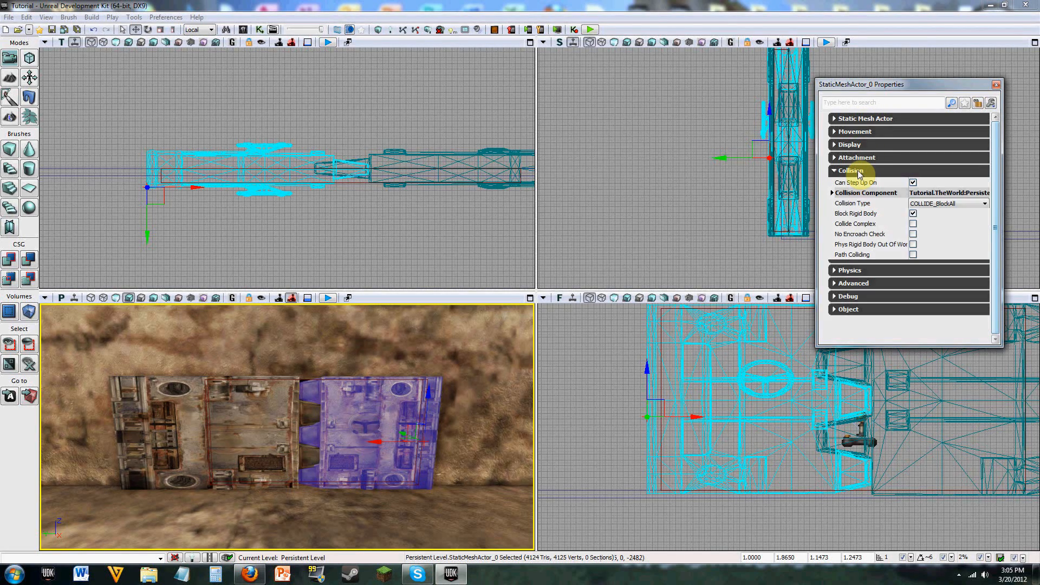
click(936, 205)
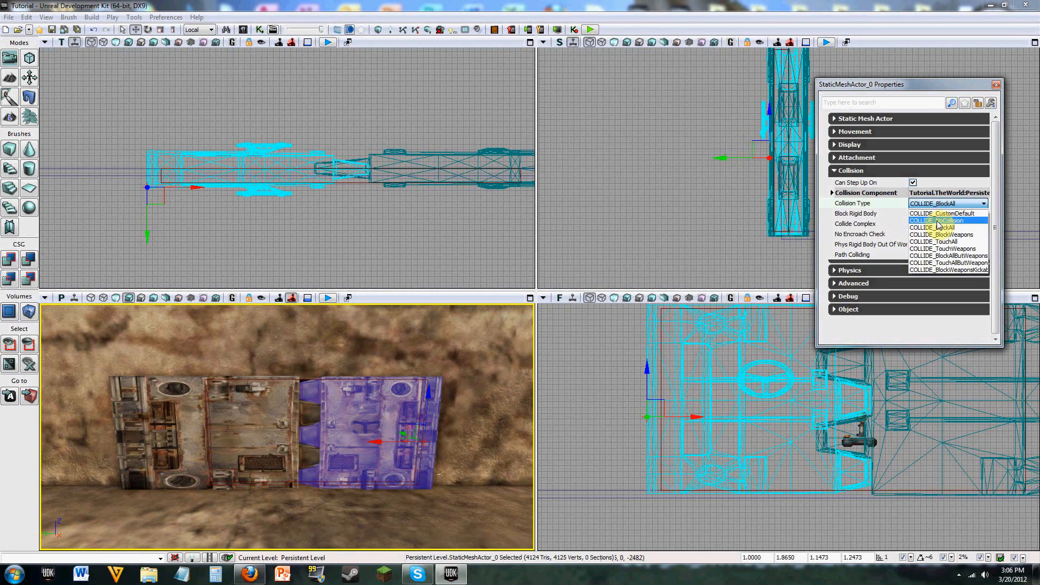
click(938, 222)
click(996, 85)
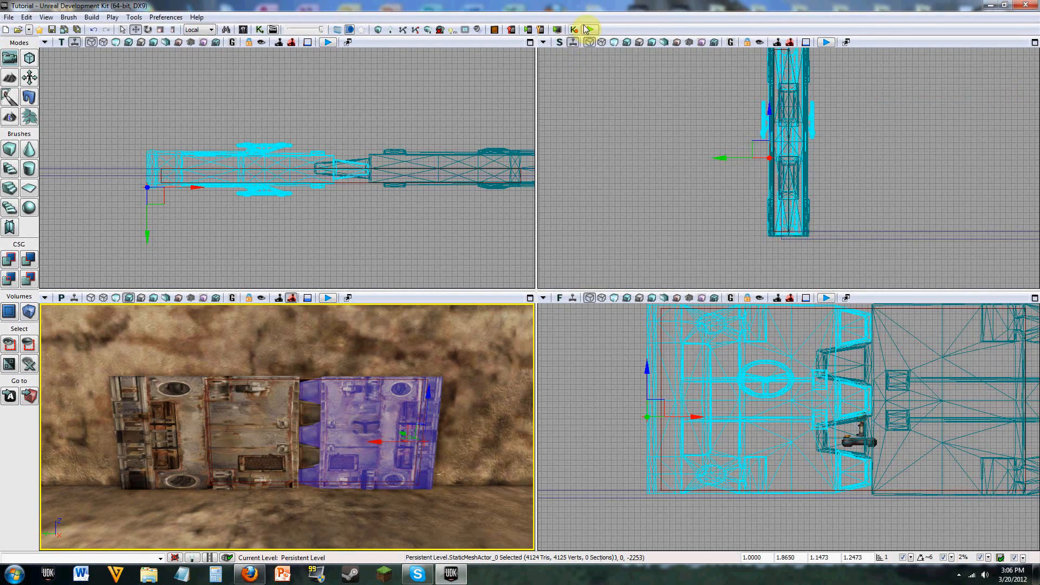
Step: Playtest the level by walking up to and through the wheel door to check its collision, and end the preview
click(589, 29)
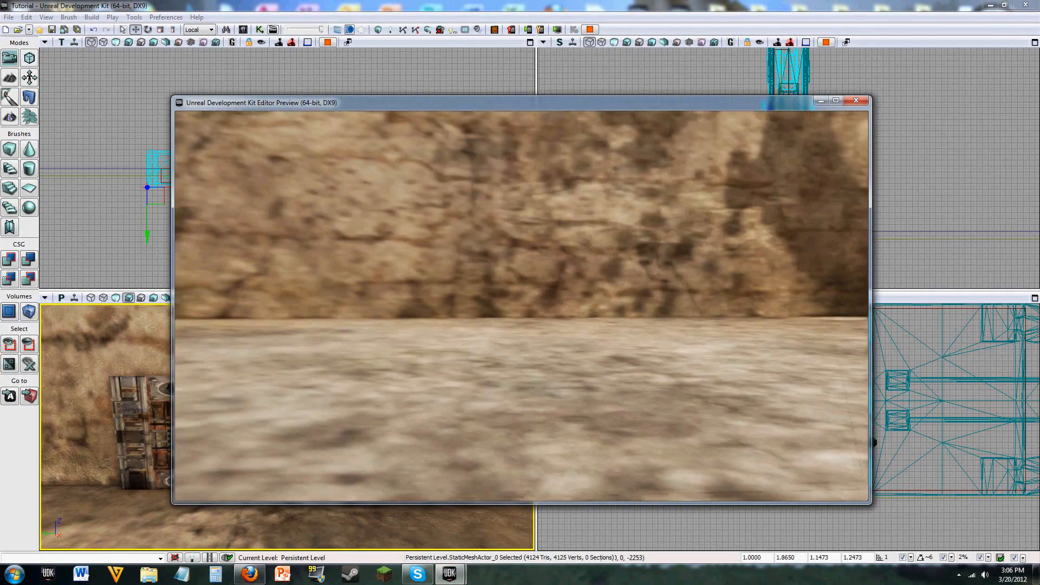
key(w)
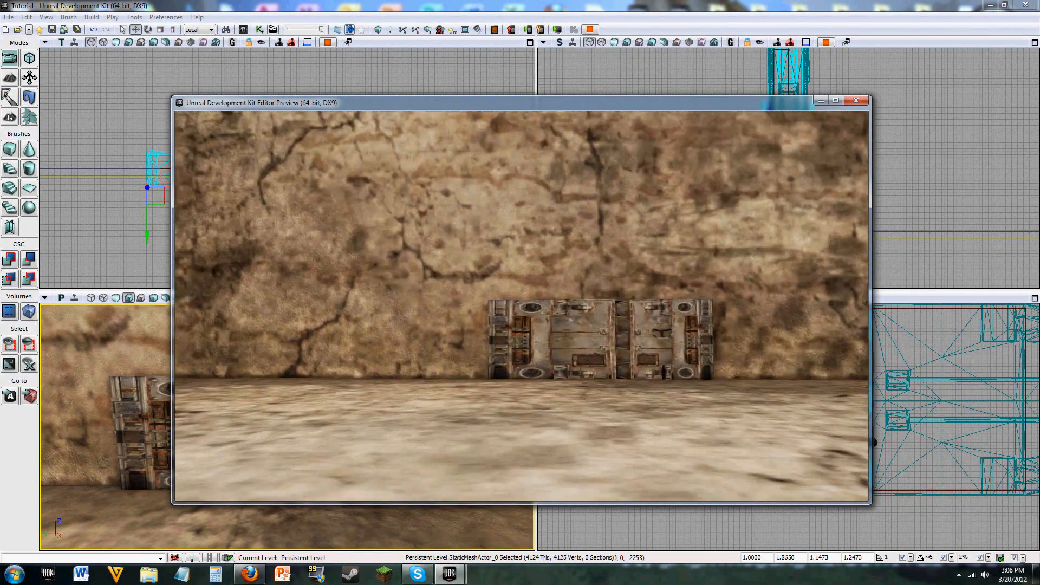
key(w)
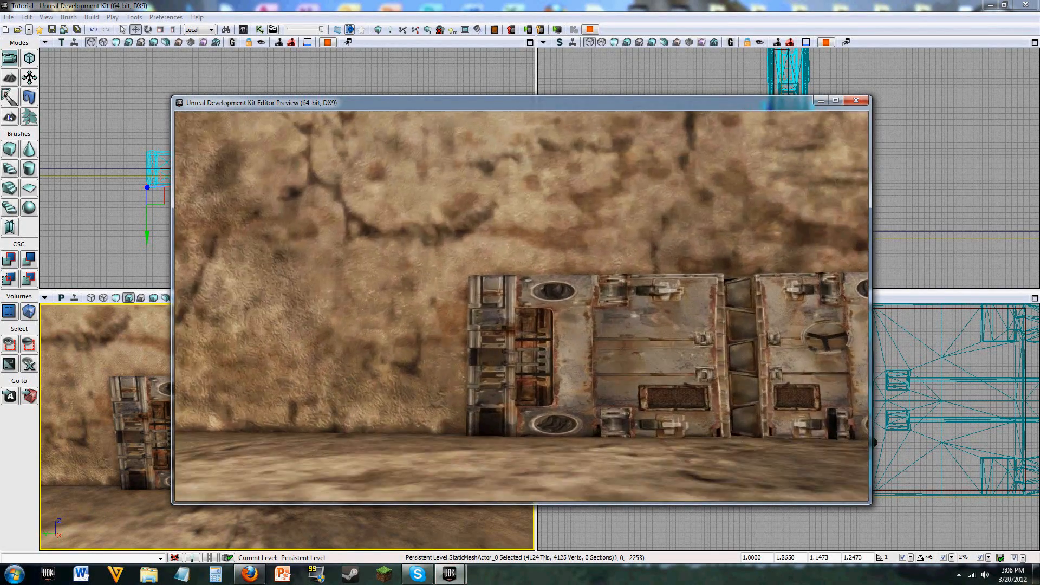
key(w)
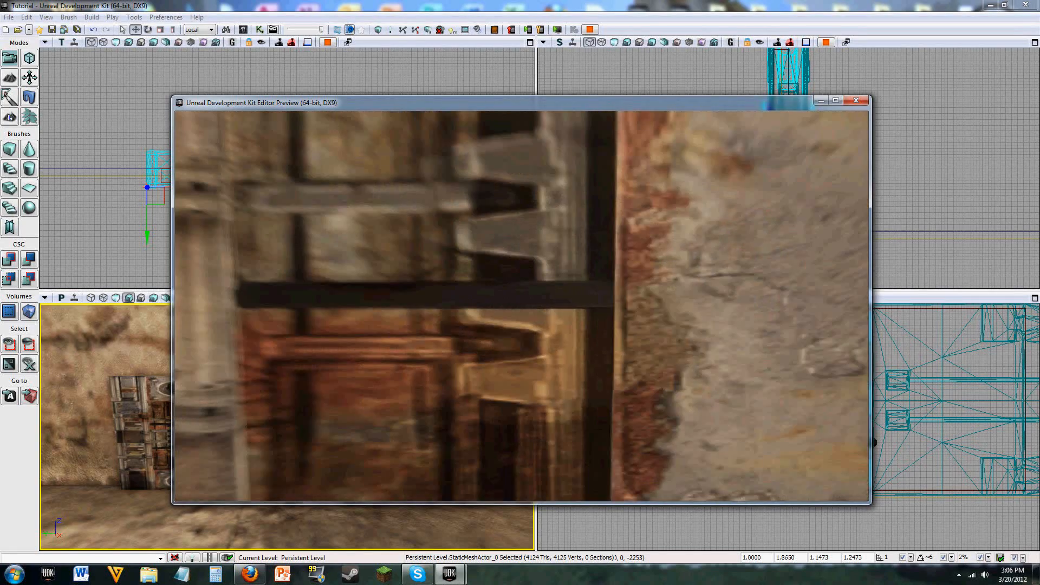
key(w)
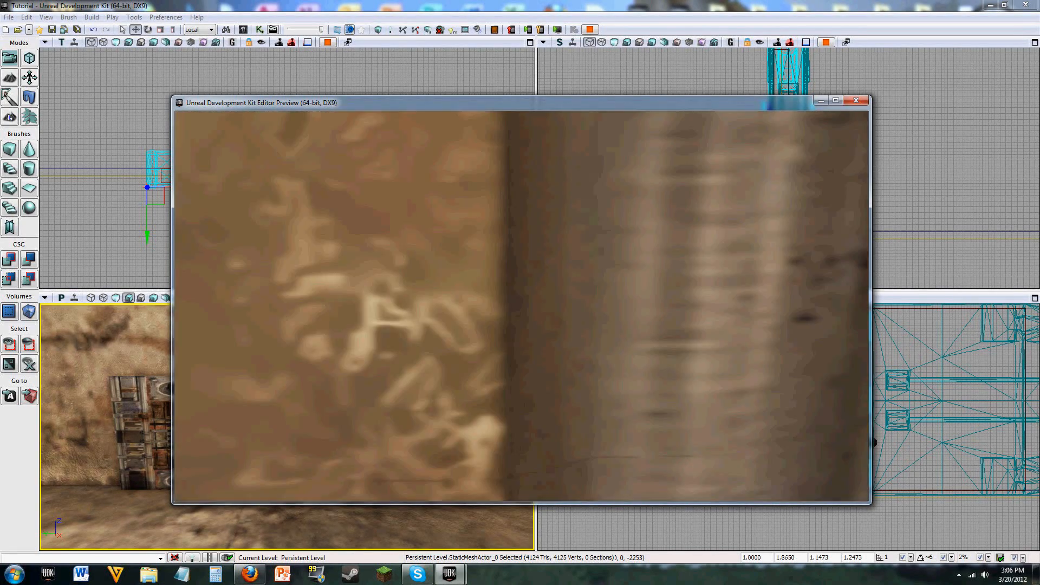
key(w)
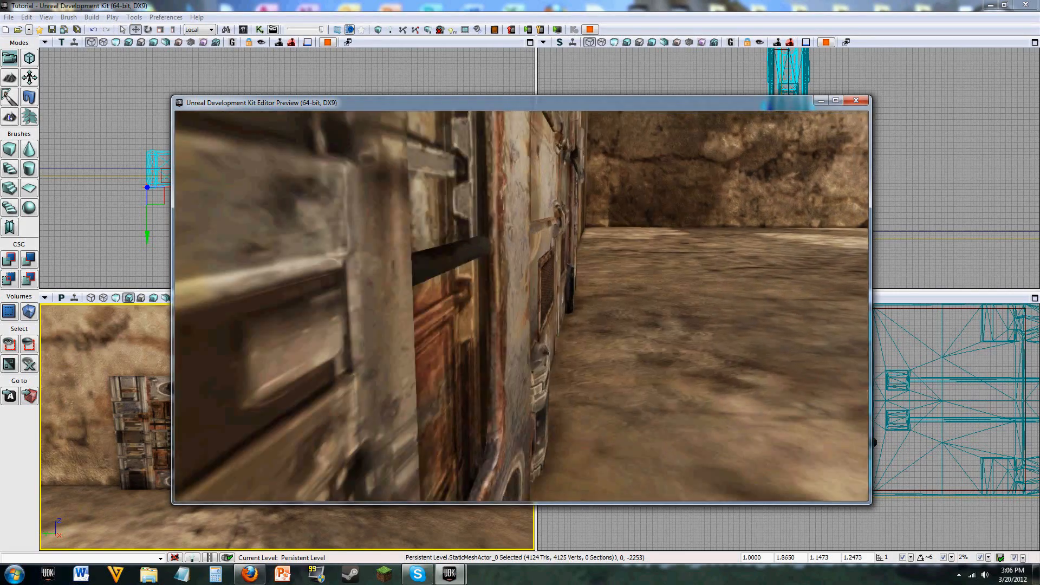
key(w)
key(Escape)
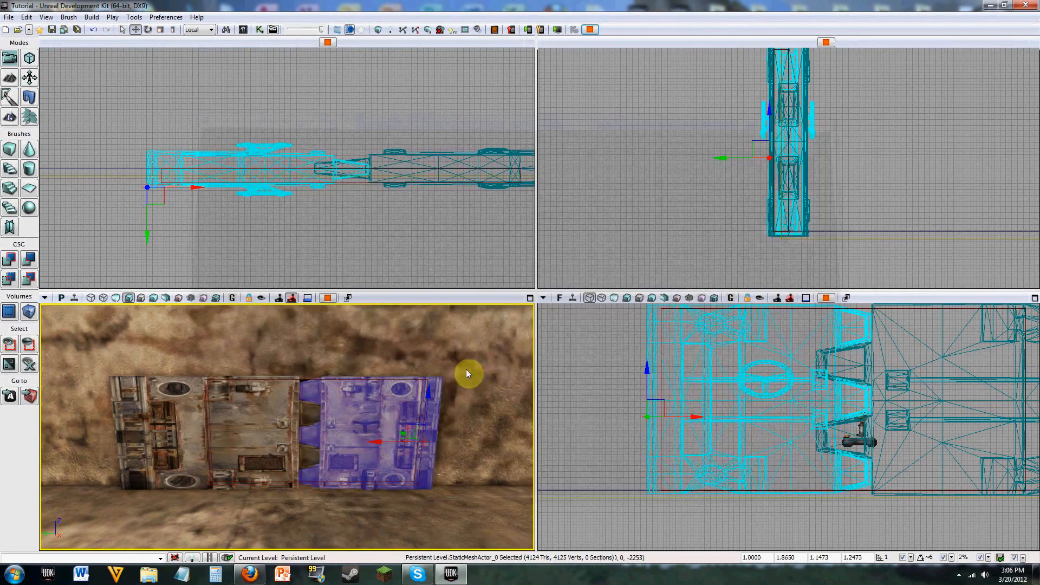
Step: Set the wheel door's Collision Type to COLLIDE_BlockAll, look over its Static Mesh Actor settings, and close the properties
right_click(363, 403)
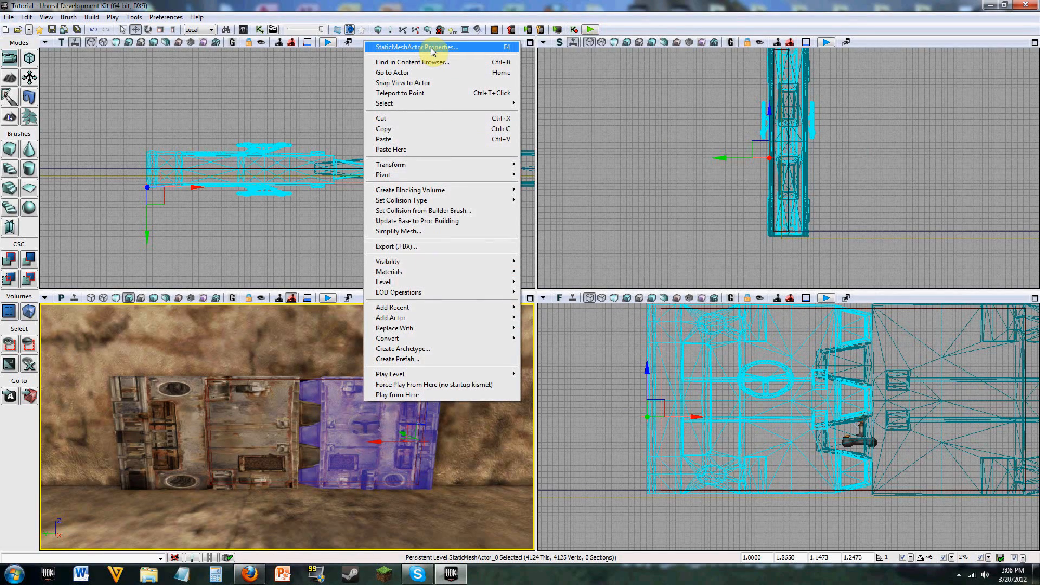
click(431, 47)
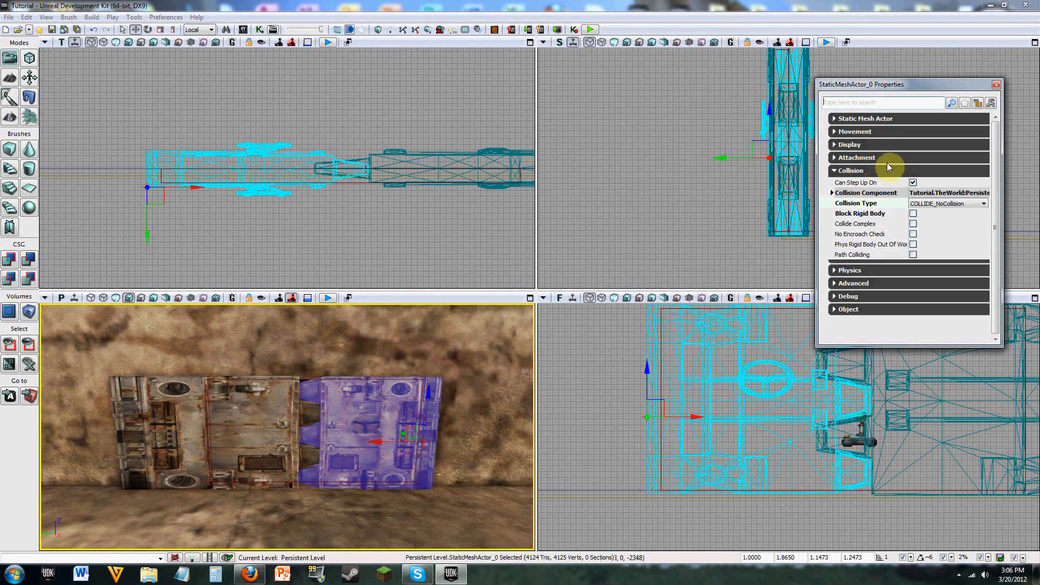
click(944, 204)
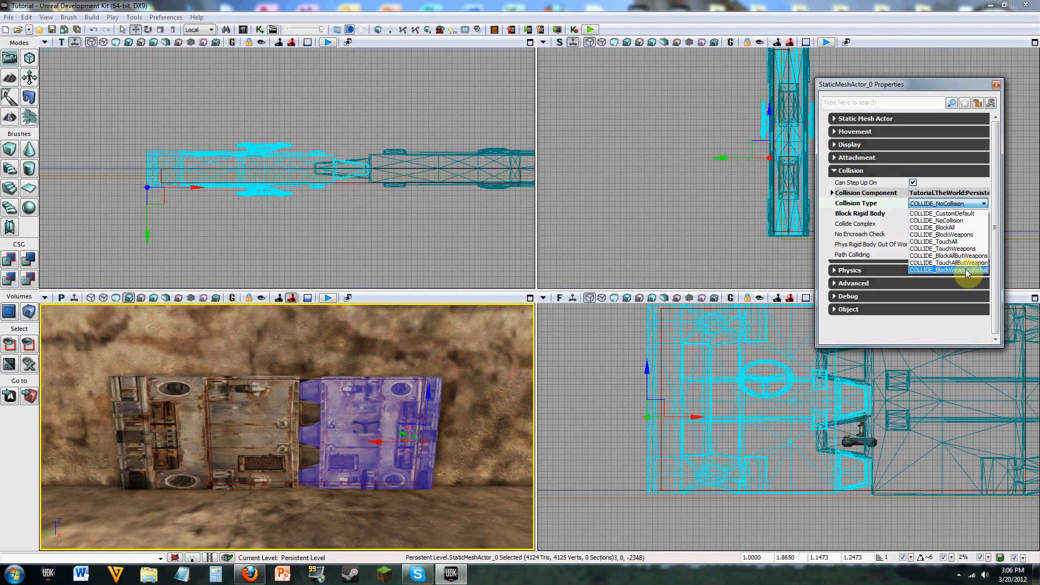
click(960, 228)
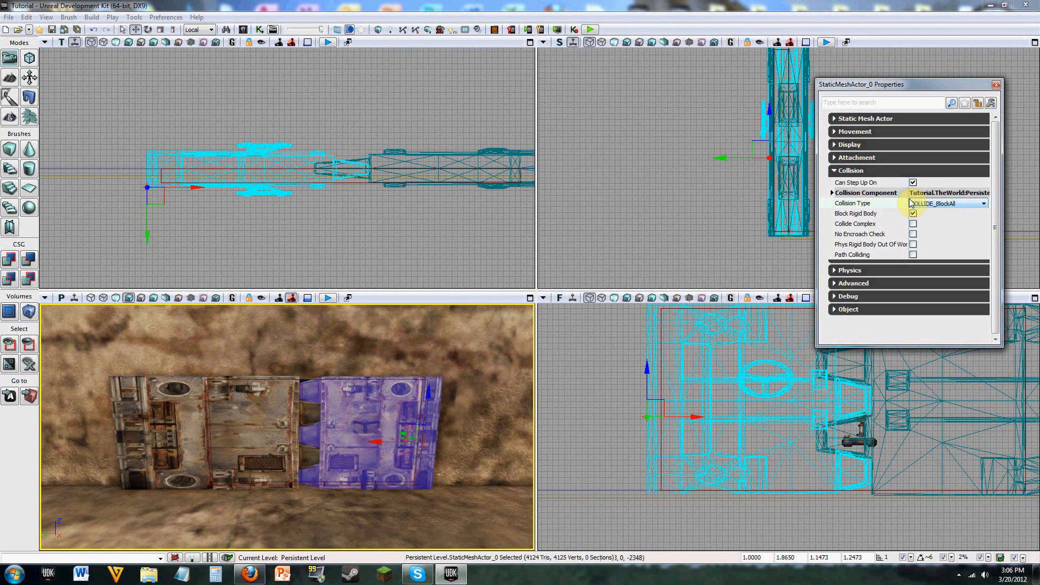
click(861, 118)
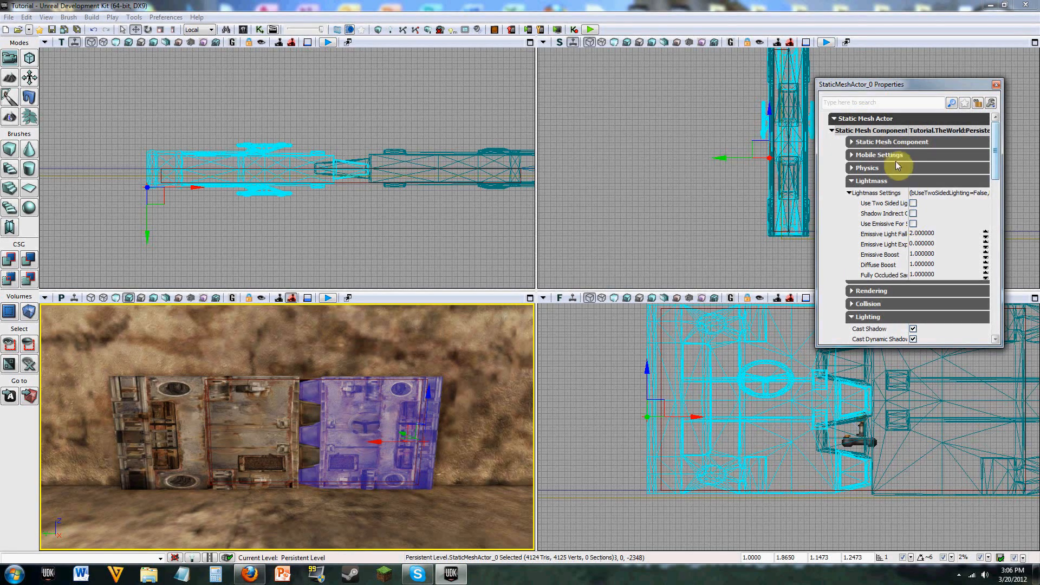
scroll(1000, 163, down, 1)
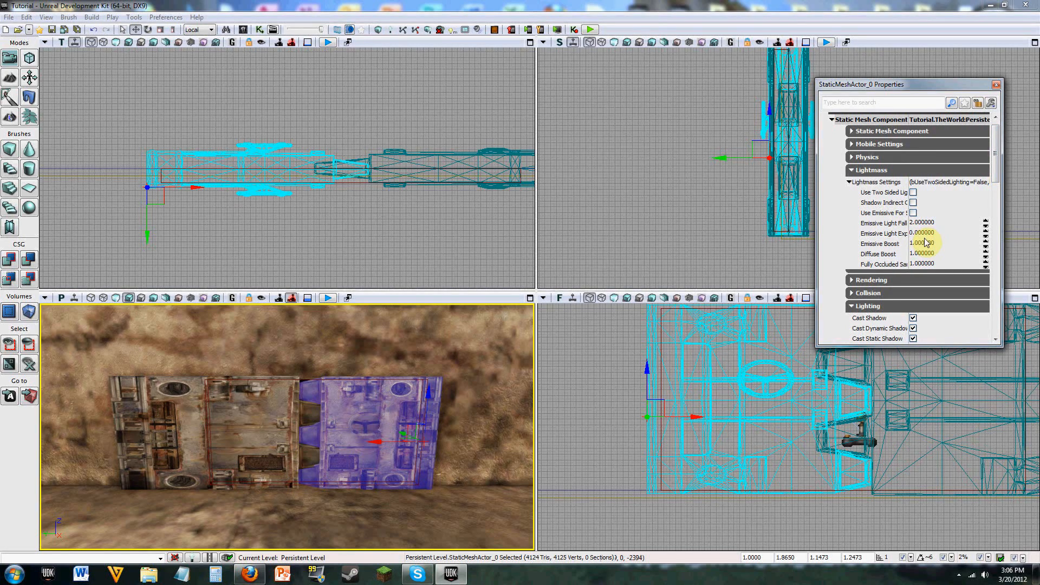
click(996, 118)
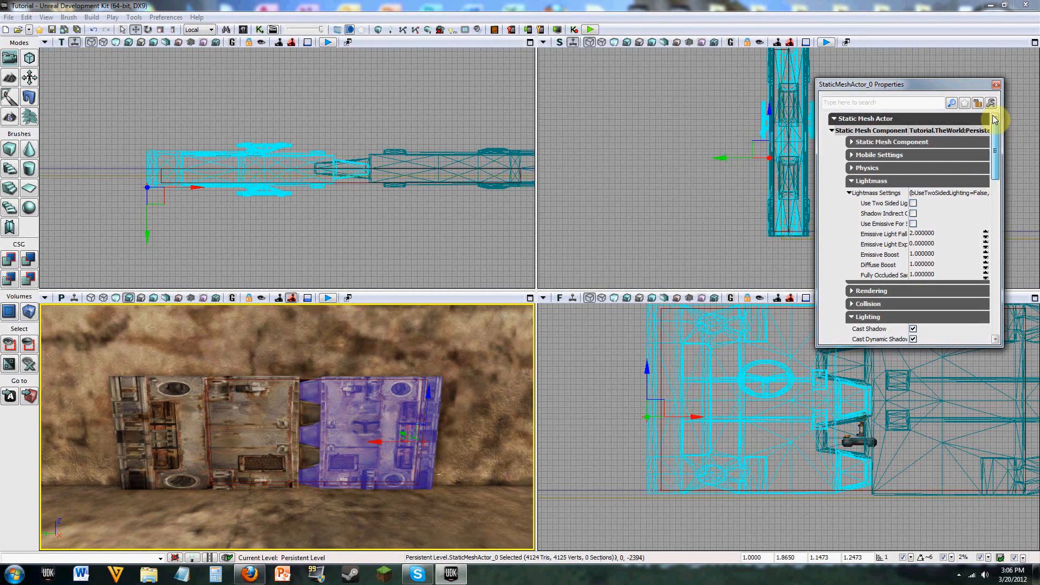
click(997, 84)
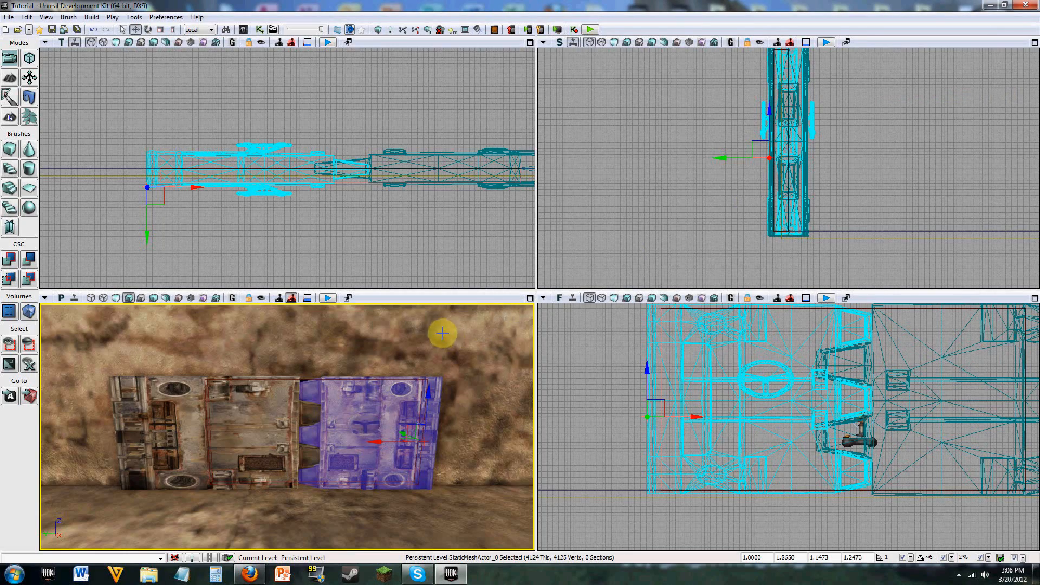
Step: Find the RemadePhysBarrel static mesh in the Content Browser and open it in the Static Mesh Editor
right_drag(443, 333, 459, 350)
scroll(442, 334, down, 7)
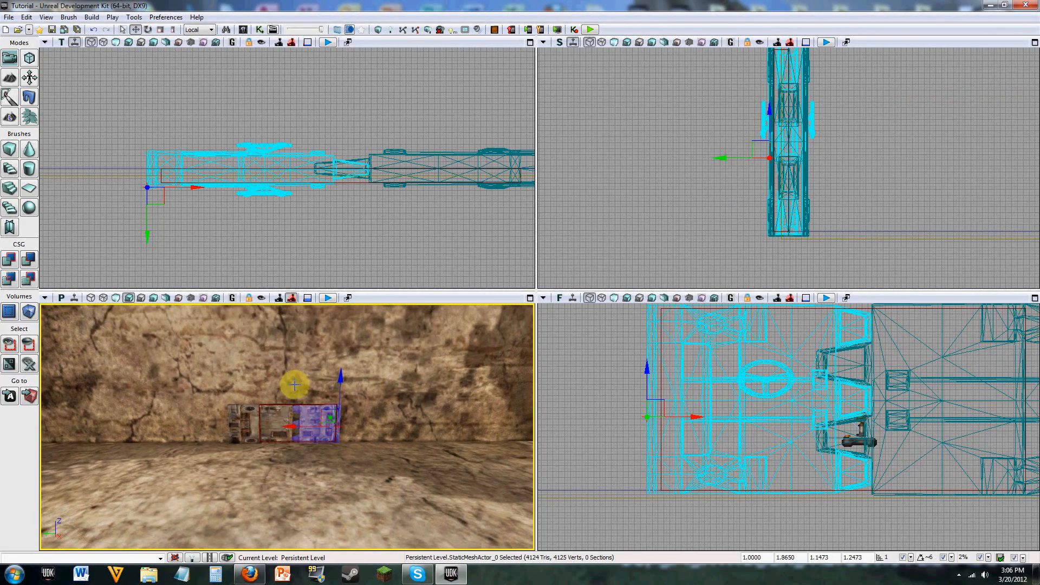
click(271, 31)
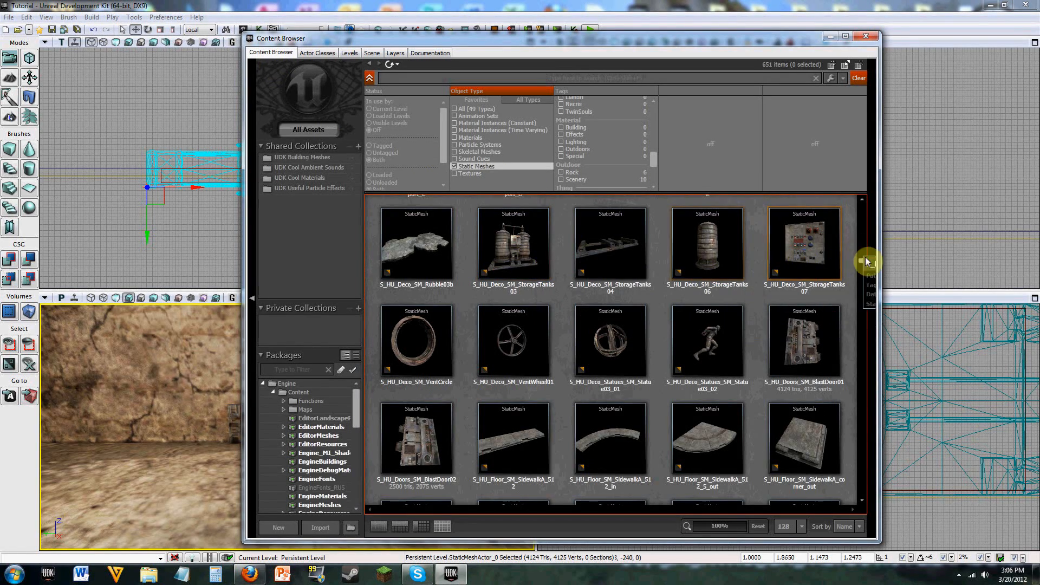
drag(866, 263, 865, 202)
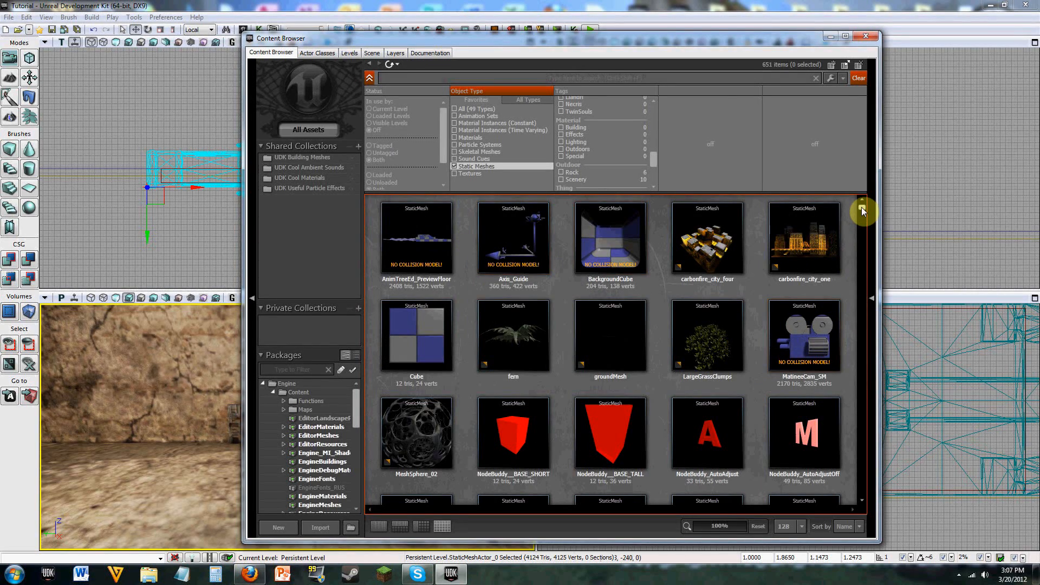
drag(863, 211, 862, 221)
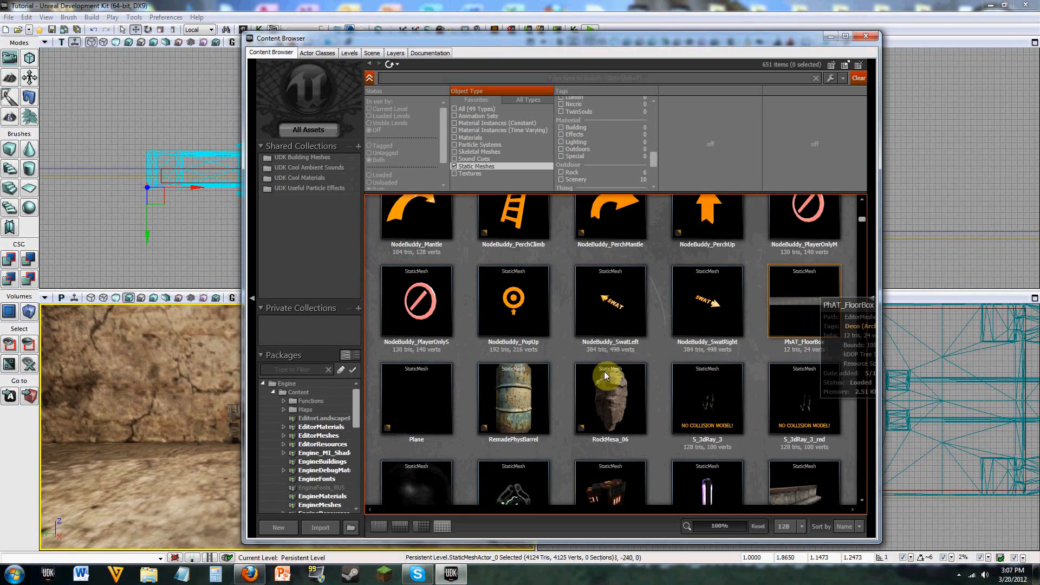
click(525, 384)
right_click(525, 385)
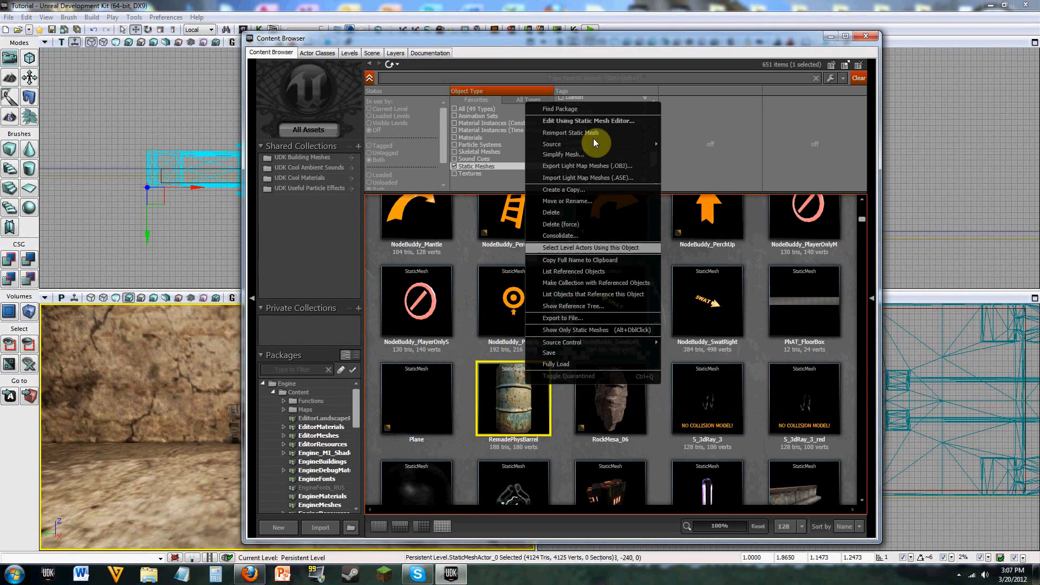
click(593, 124)
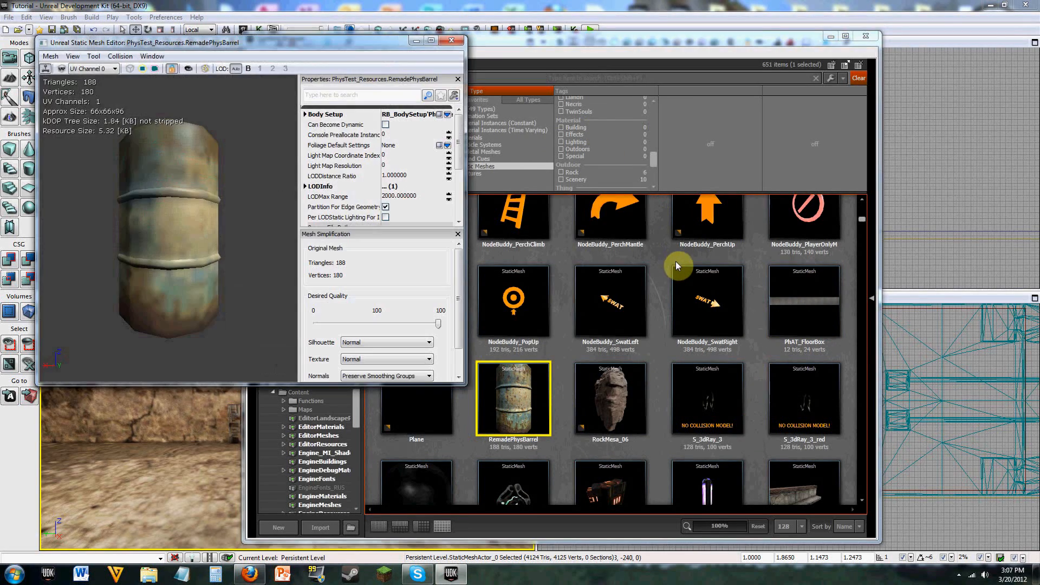
Step: Close the Content Browser and move the barrel's Static Mesh Editor window clear of the perspective view
drag(341, 47, 797, 97)
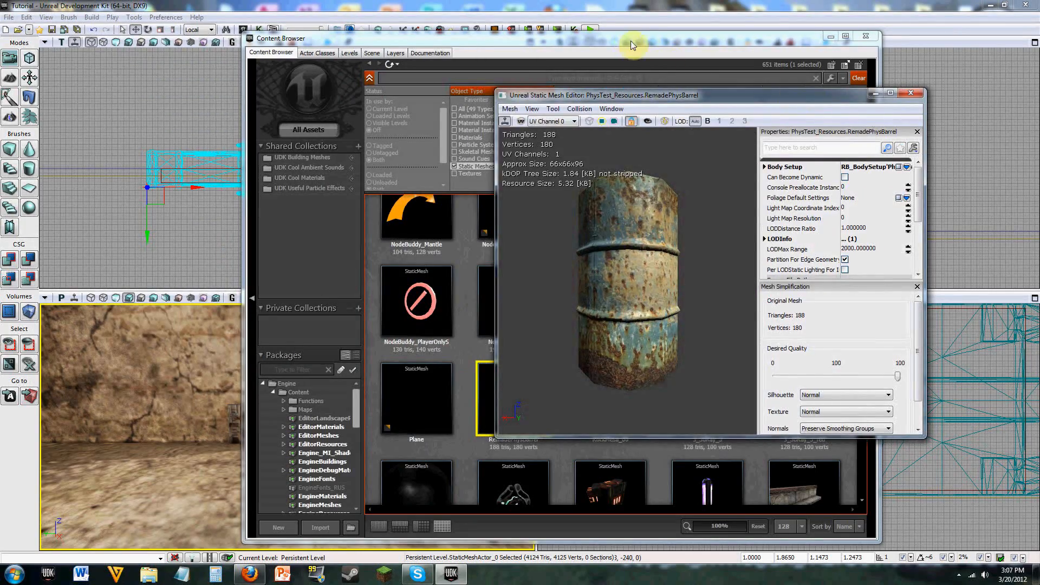
drag(616, 39, 514, 37)
click(764, 34)
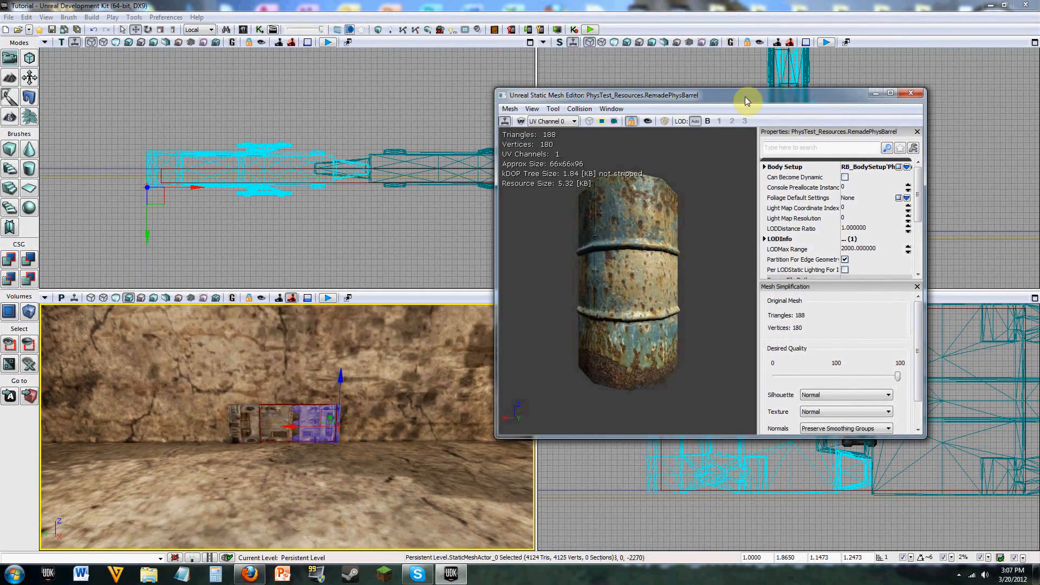
drag(756, 99, 822, 57)
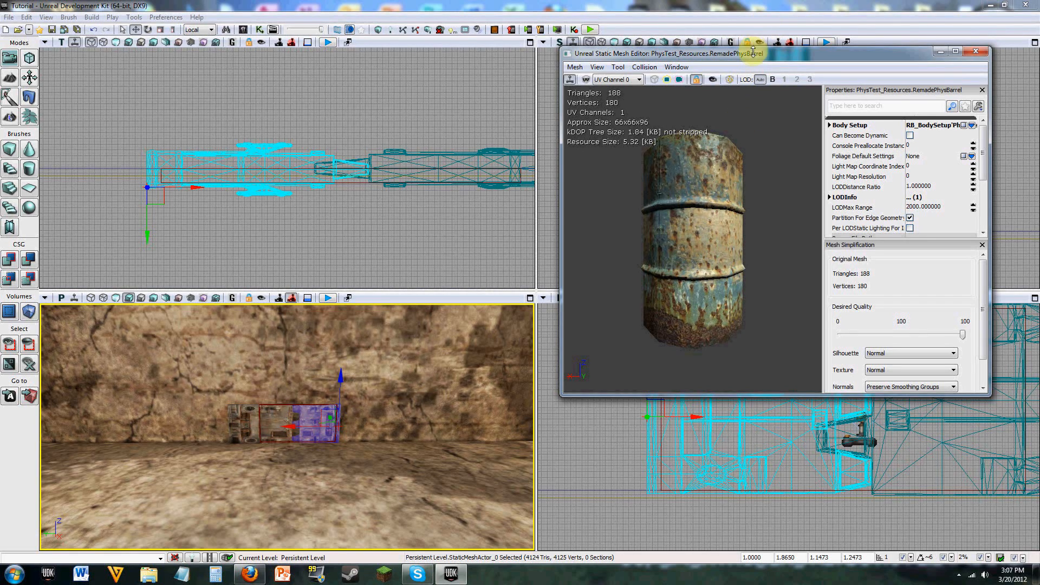
drag(755, 55, 732, 51)
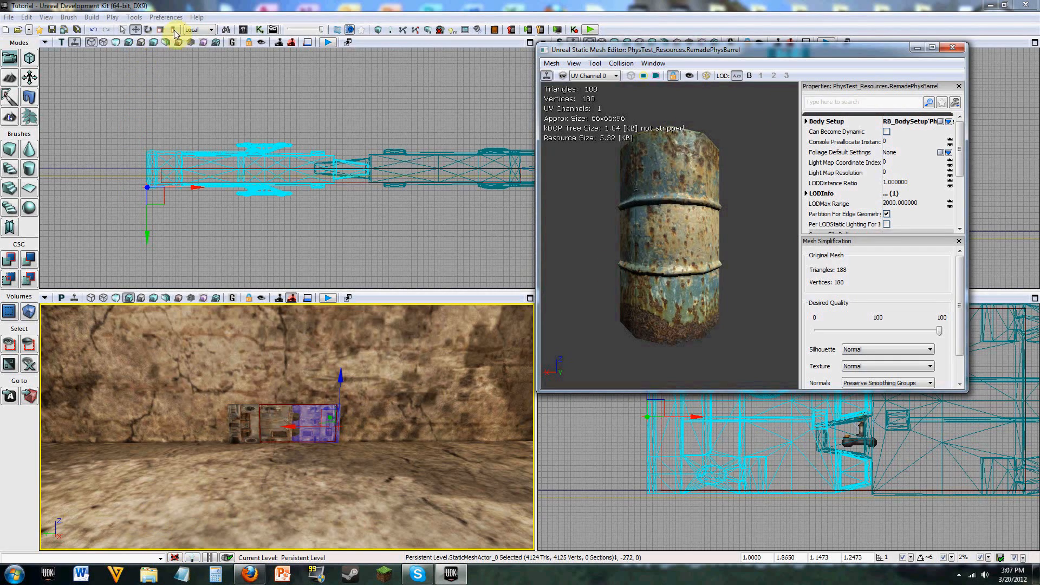
click(243, 29)
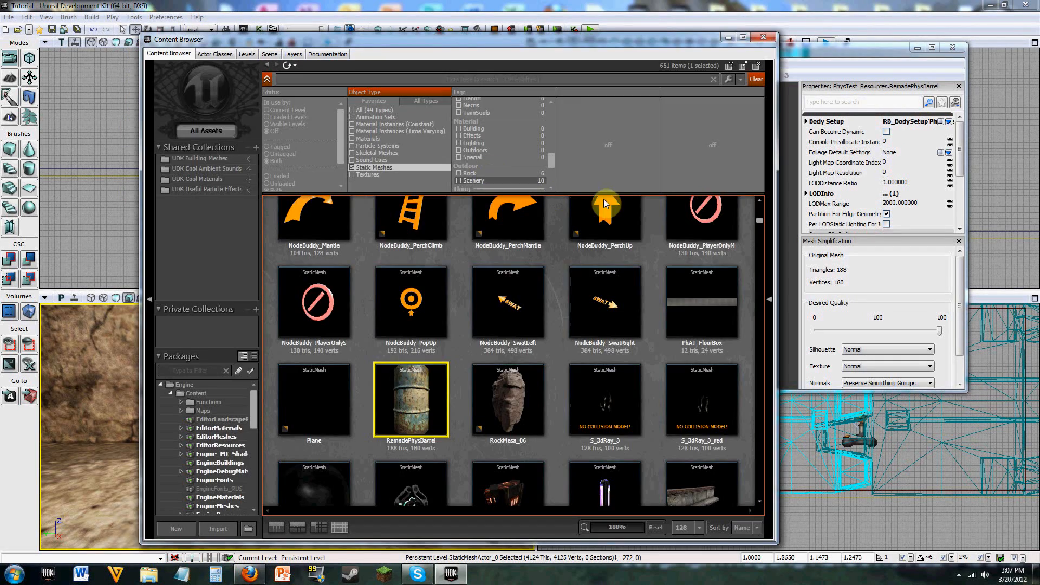
right_click(419, 405)
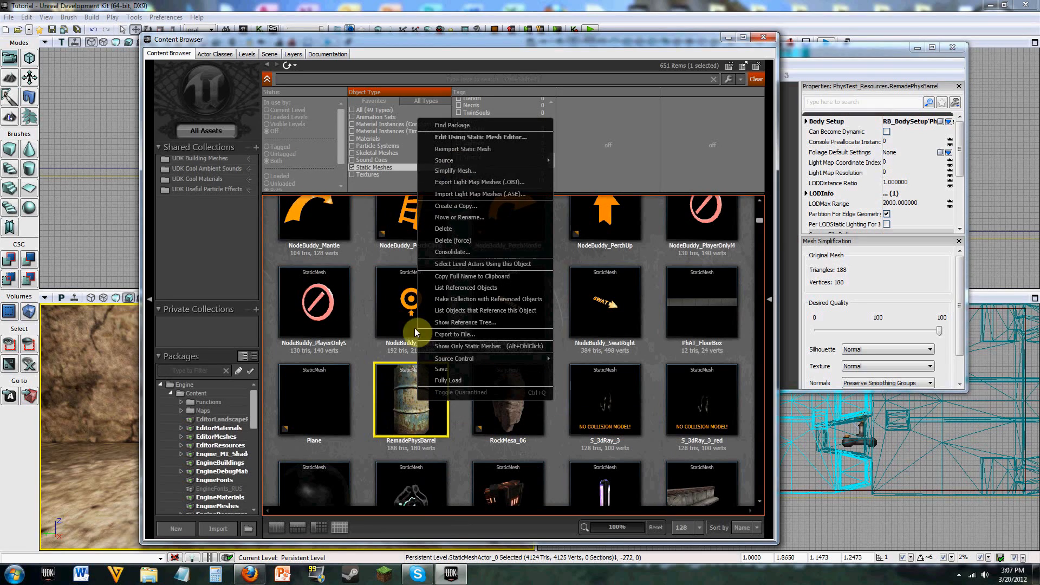
click(477, 139)
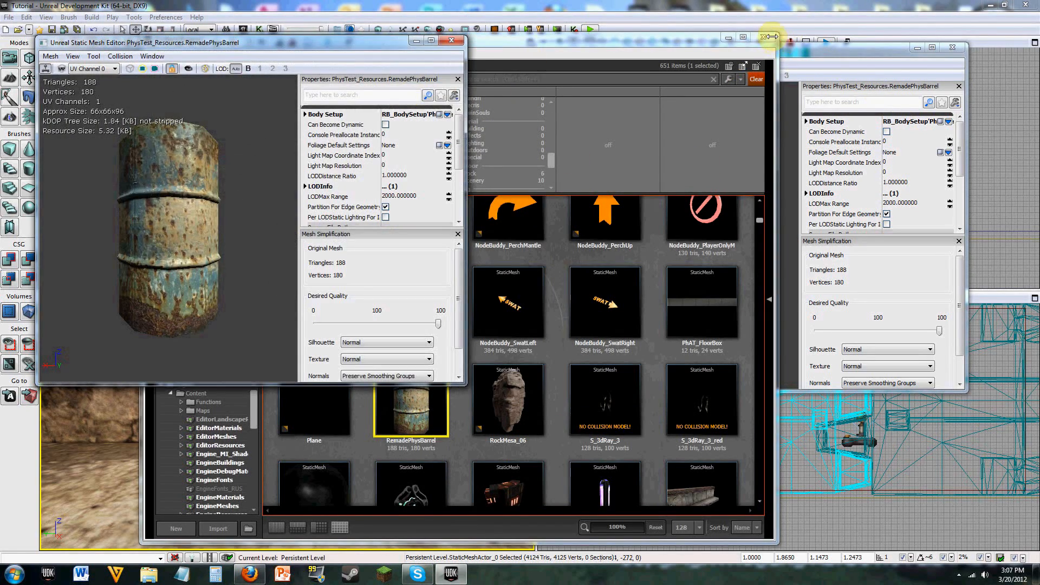
click(472, 50)
click(452, 40)
click(454, 42)
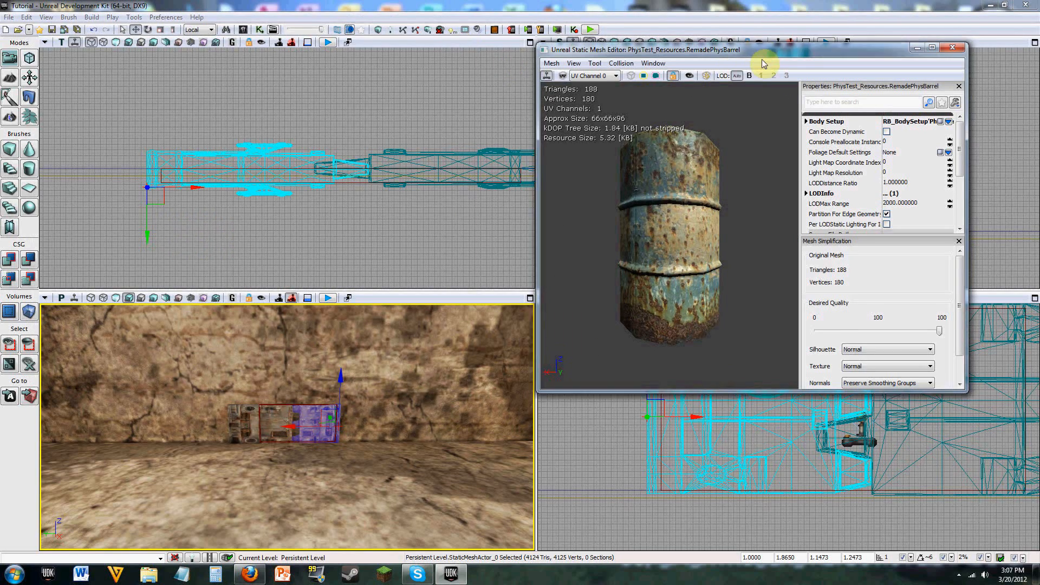
Step: Open the Fracture Tool for the RemadePhysBarrel mesh
drag(764, 52, 763, 69)
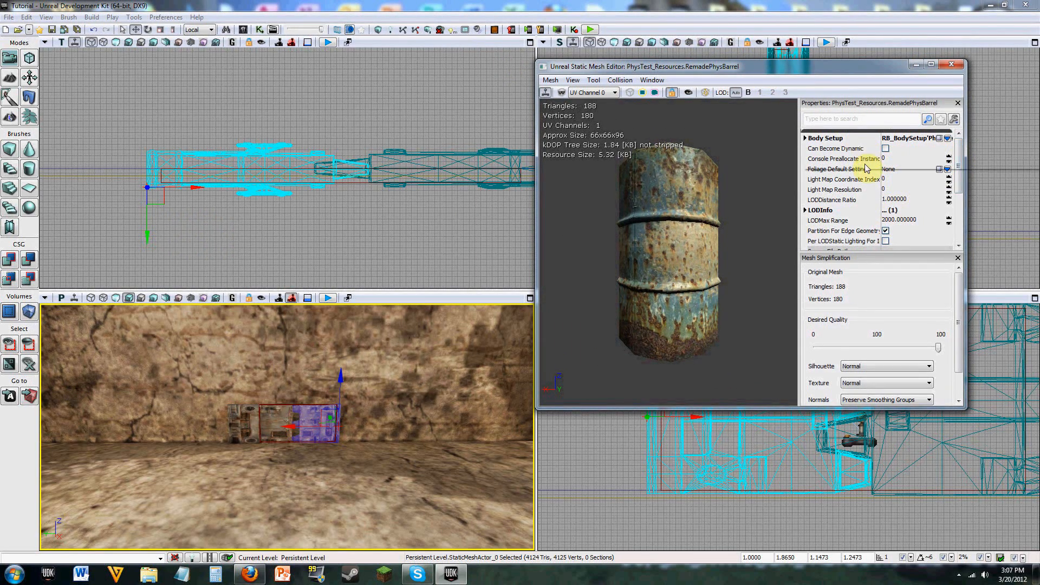
scroll(960, 188, down, 1)
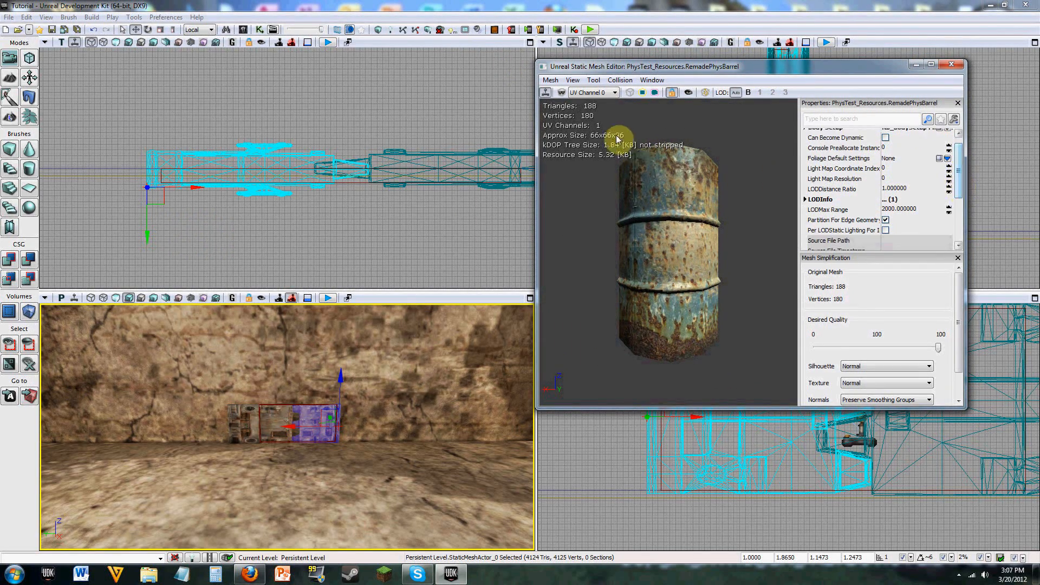
click(608, 81)
mouse_move(593, 80)
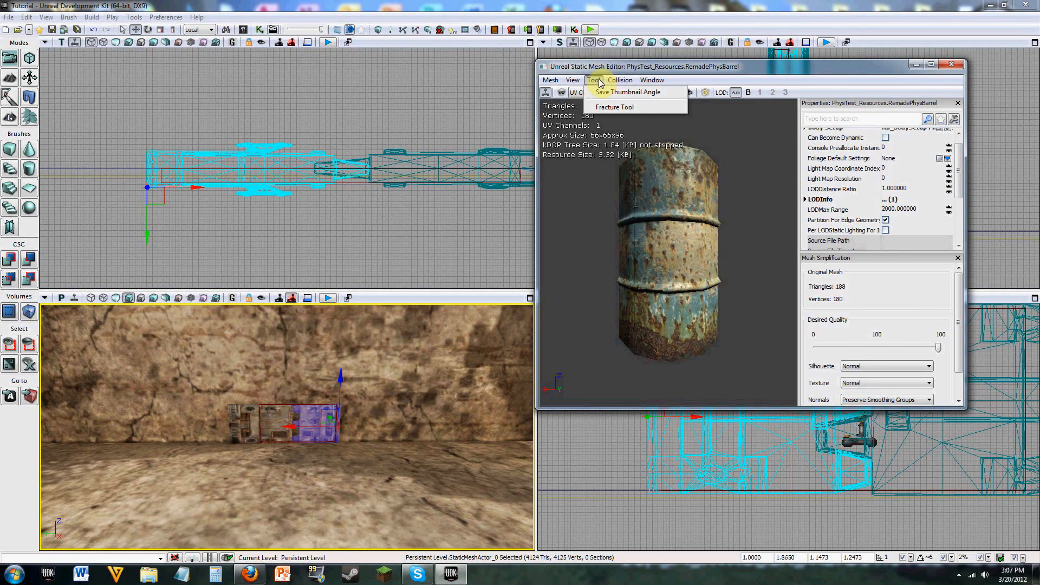
click(615, 116)
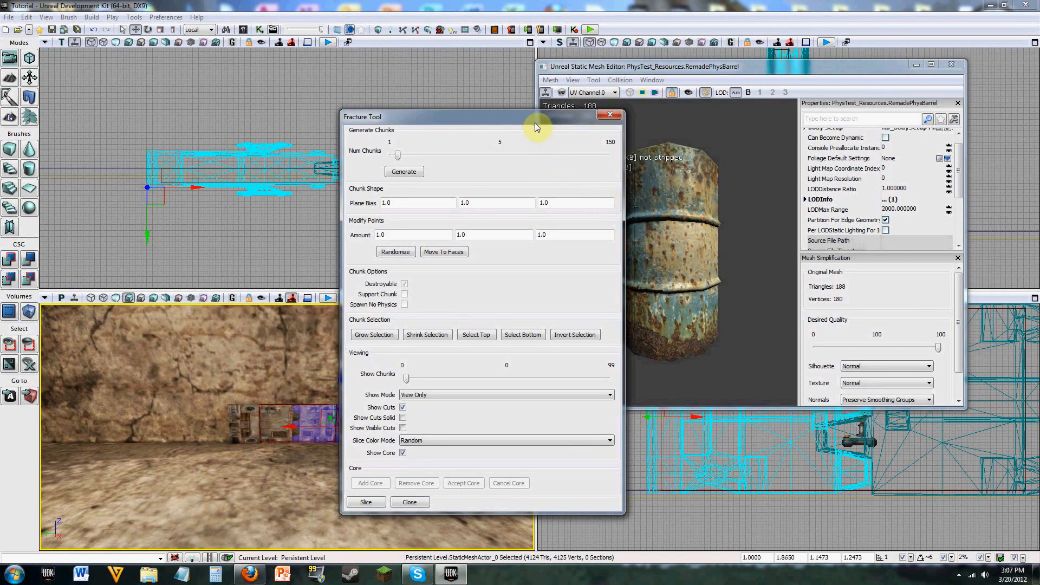
Step: Move the Fracture Tool window off the barrel and maximize the Static Mesh Editor behind it
drag(538, 117, 932, 75)
drag(679, 69, 533, 44)
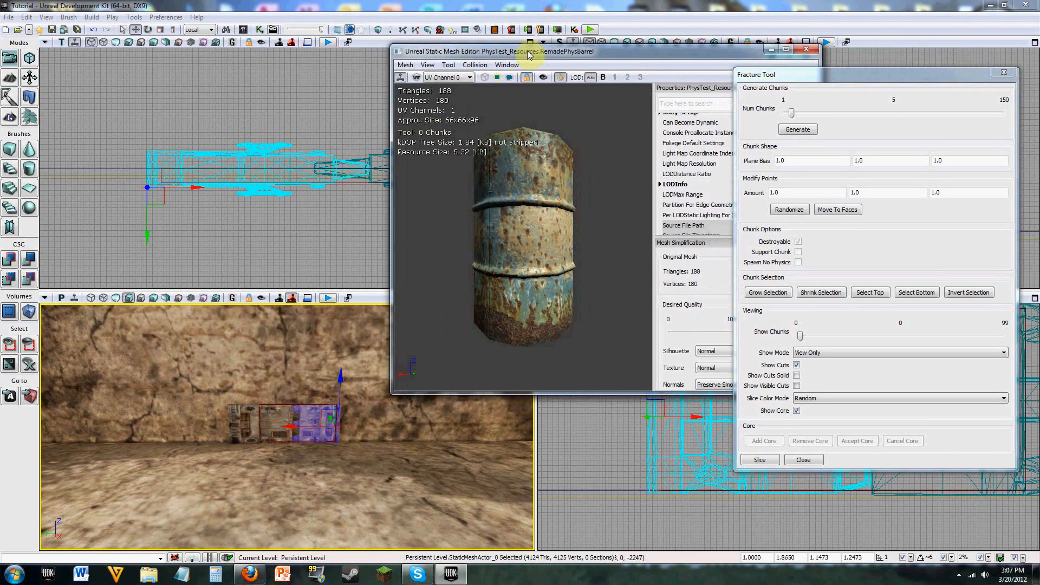
click(788, 42)
drag(843, 78, 838, 105)
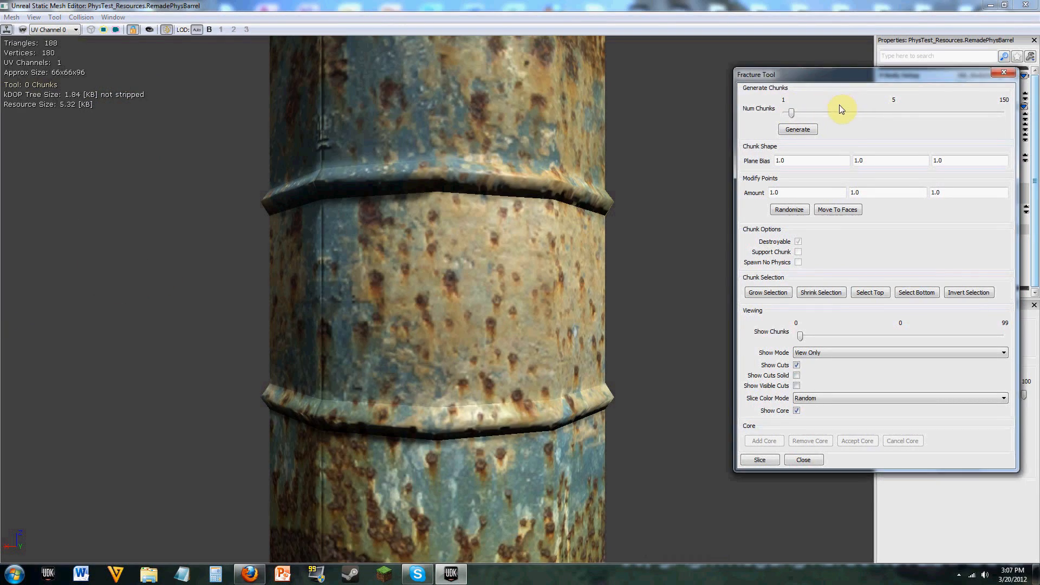
Step: Set Num Chunks to 13 and generate the chunk layout for the whole barrel
right_drag(639, 227, 640, 316)
right_drag(620, 190, 620, 217)
drag(621, 190, 645, 201)
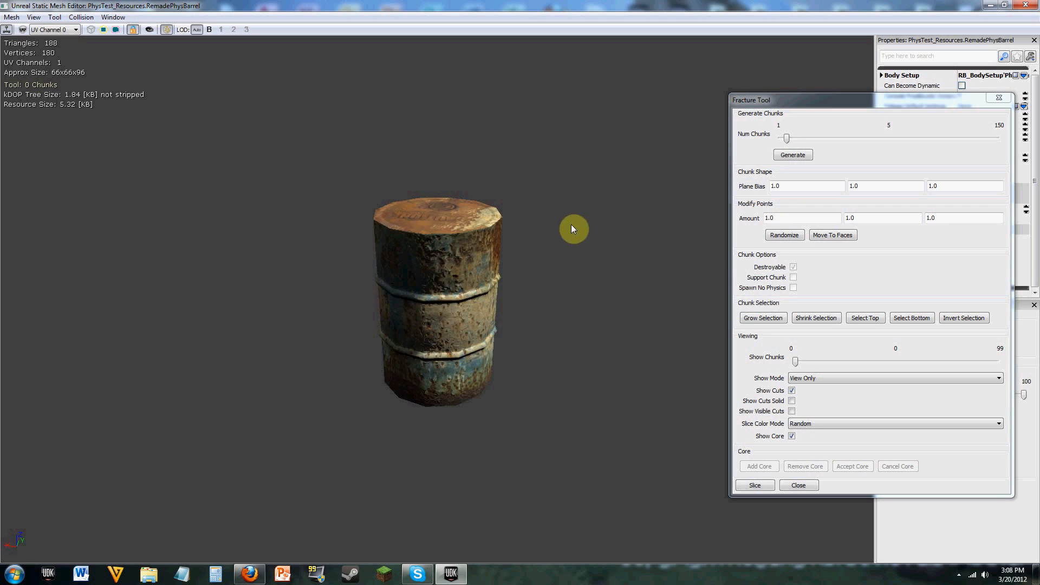
right_drag(573, 230, 552, 247)
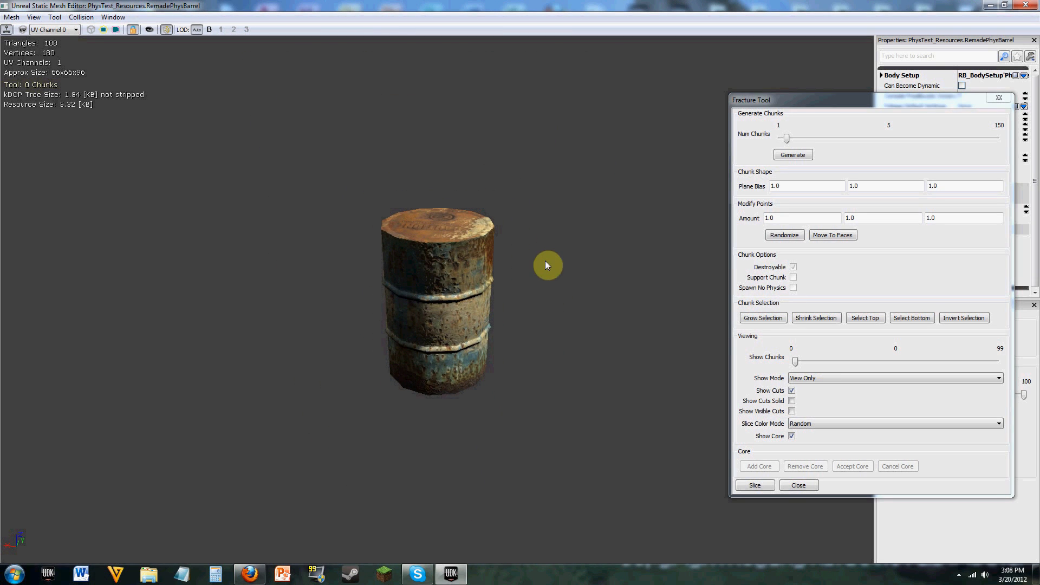
drag(531, 304, 503, 295)
right_drag(503, 296, 507, 277)
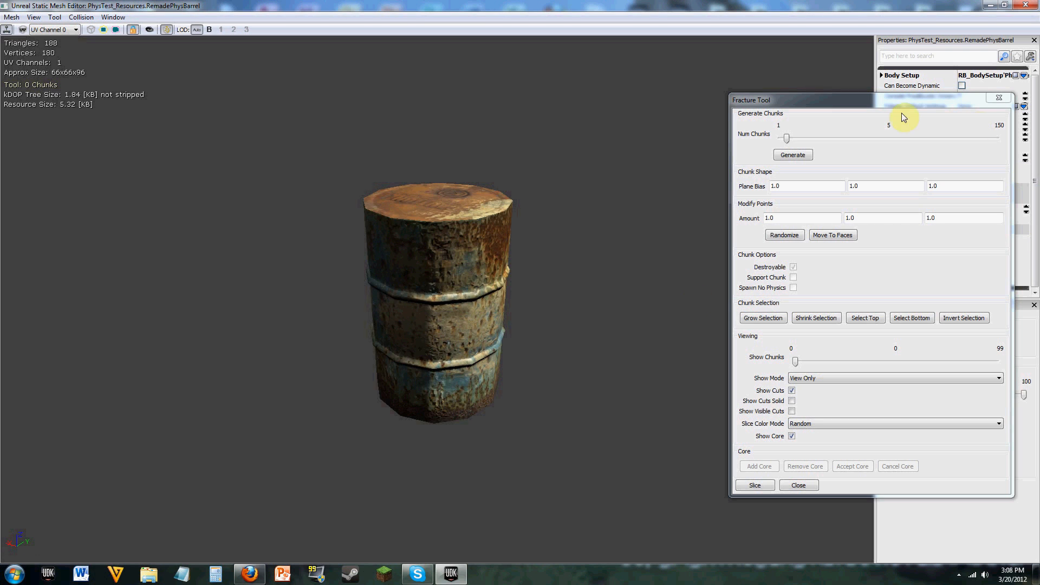
drag(788, 137, 827, 141)
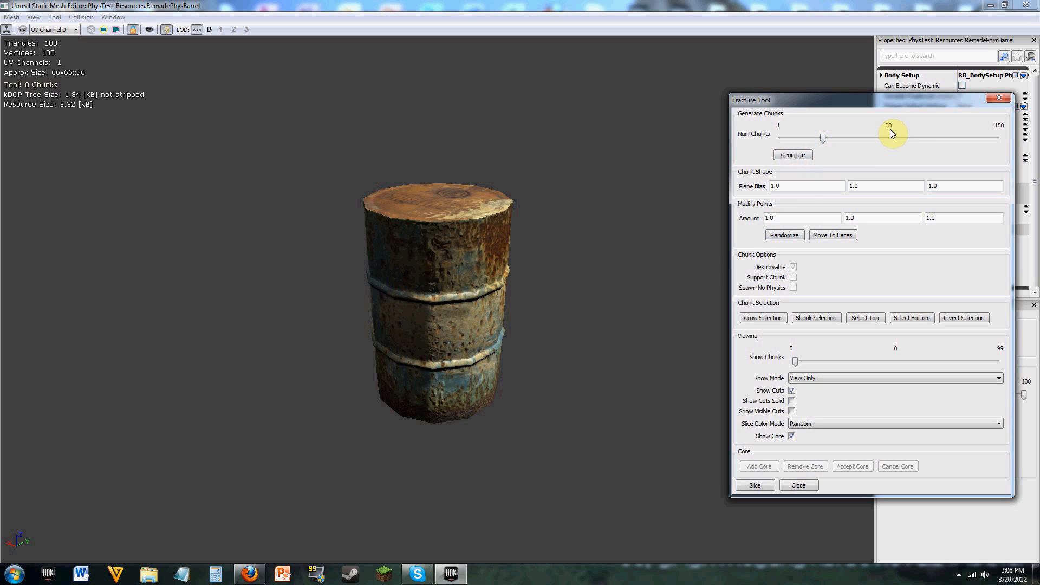
drag(863, 148, 907, 142)
click(792, 155)
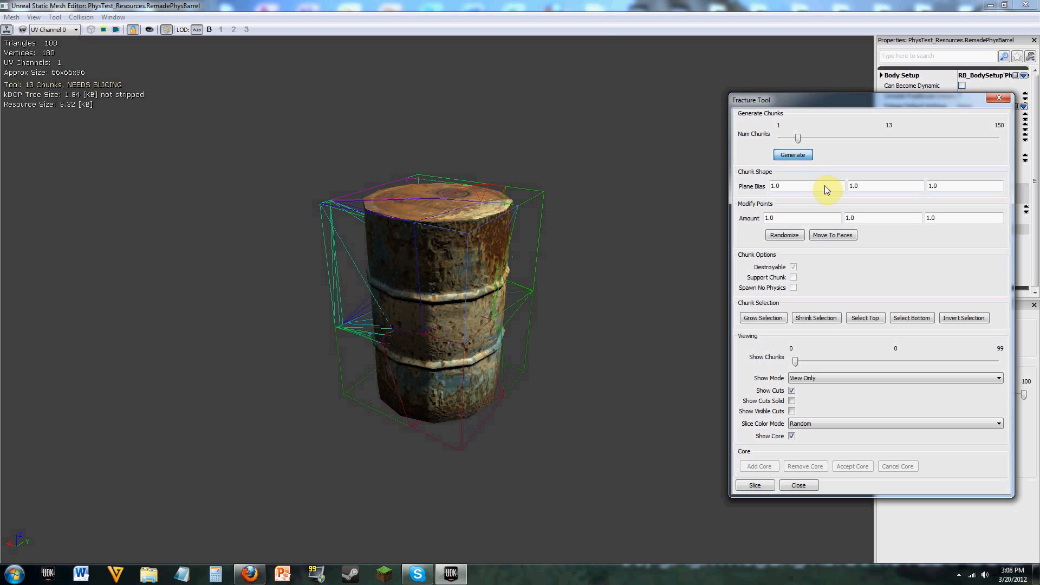
Step: Inspect the generated chunk outlines around the barrel and randomize the chunk points several times with an amount of 1.0 per axis
drag(546, 276, 623, 256)
drag(461, 239, 418, 231)
drag(444, 190, 404, 211)
drag(563, 267, 509, 246)
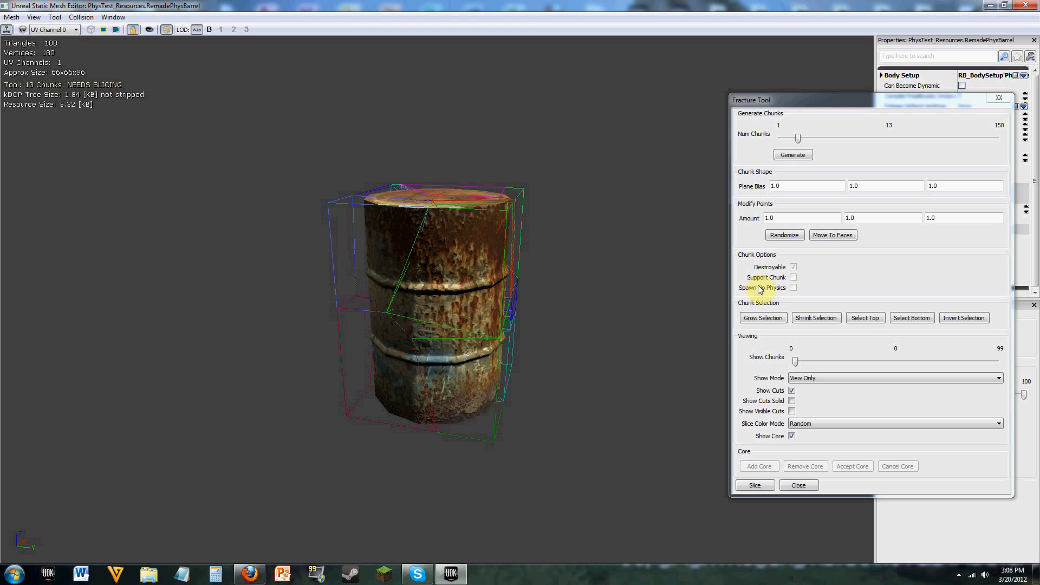
click(788, 186)
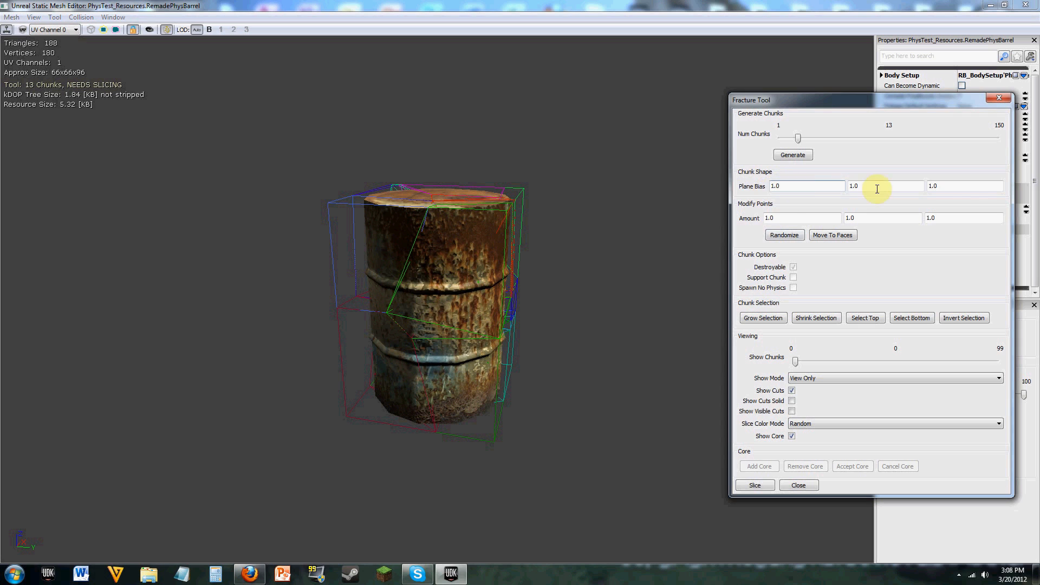
click(785, 219)
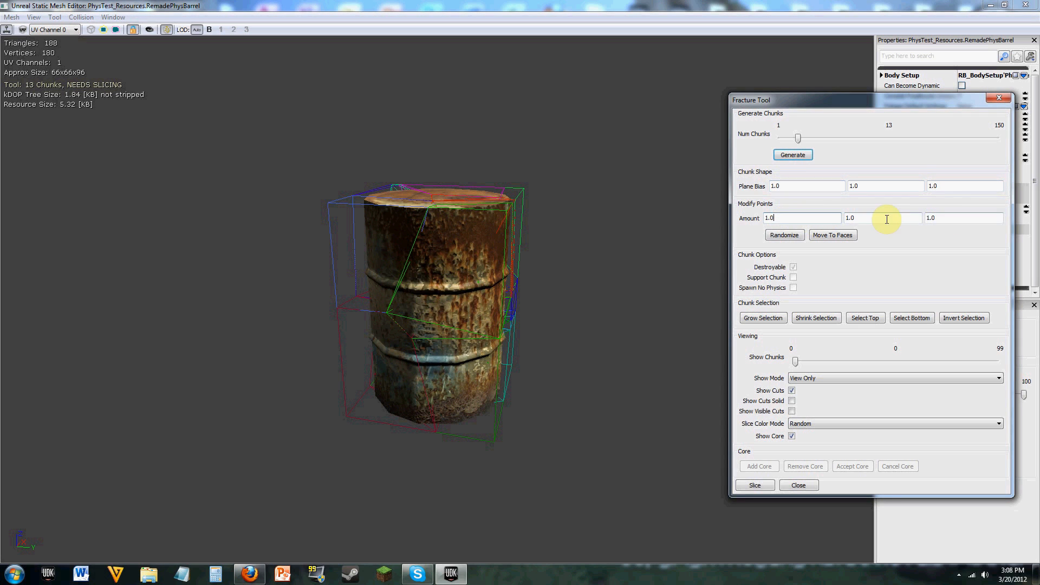
click(785, 235)
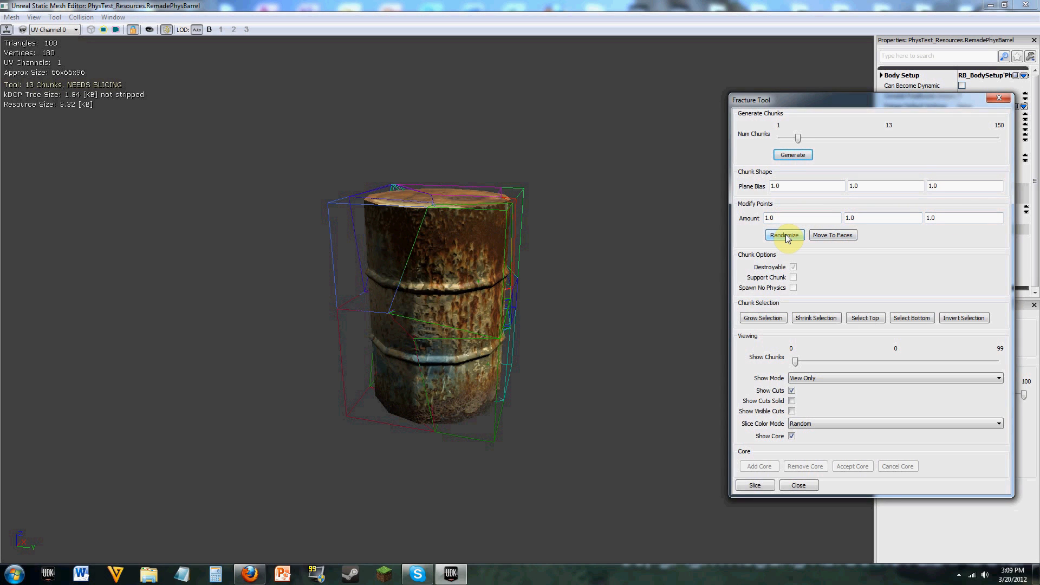
click(786, 235)
click(786, 235)
click(786, 234)
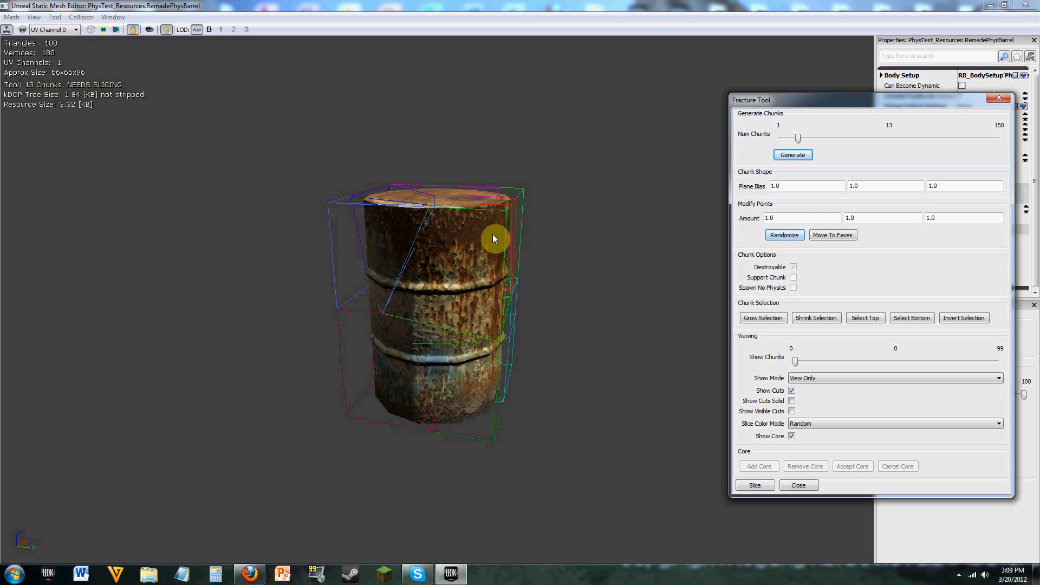
Step: Generate a denser layout of 41 chunks and randomize its points with the 1.0 amounts
drag(493, 239, 523, 271)
drag(798, 139, 839, 139)
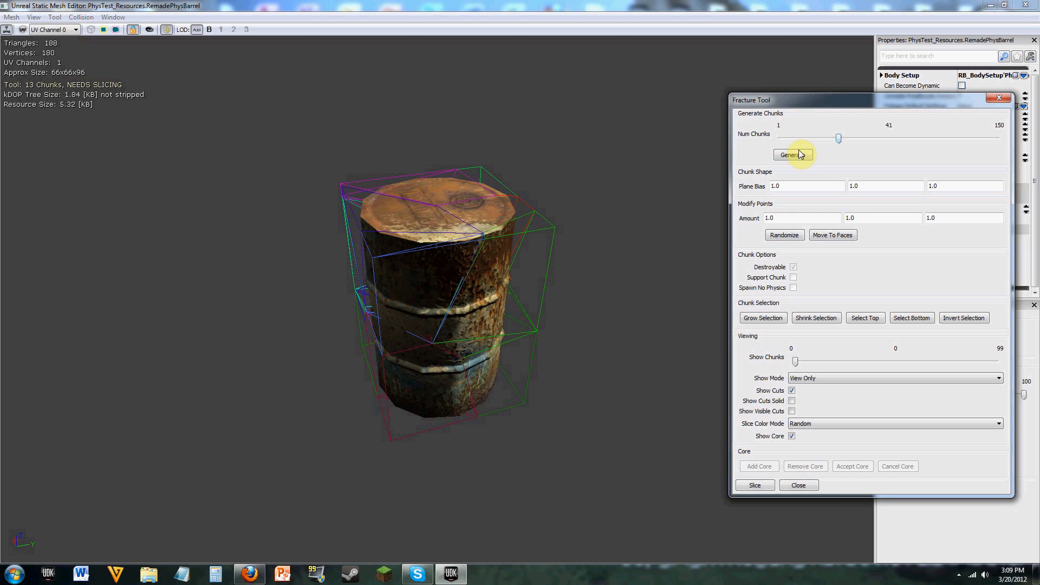
click(792, 154)
drag(611, 315, 678, 314)
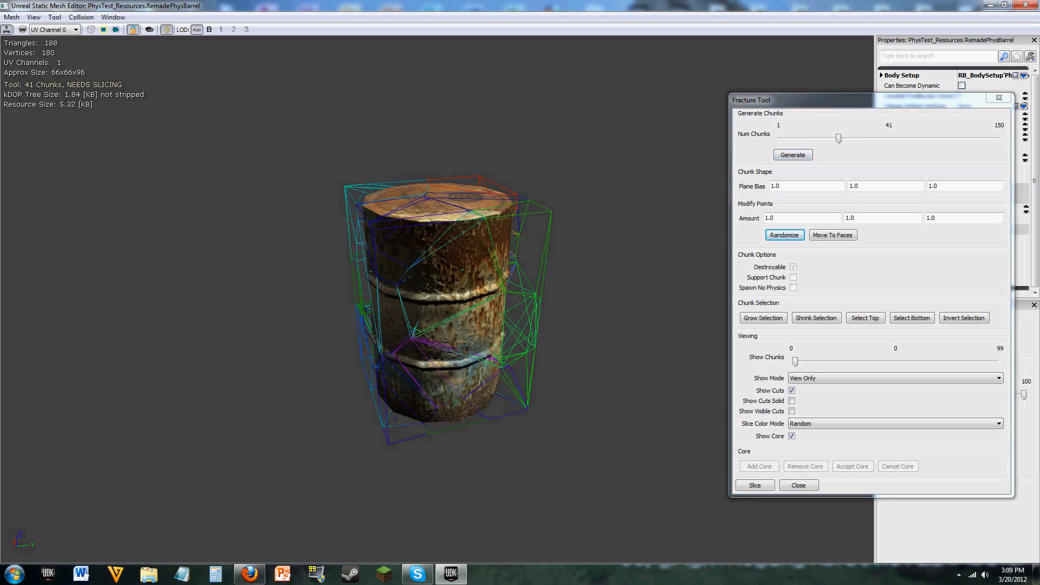
click(790, 238)
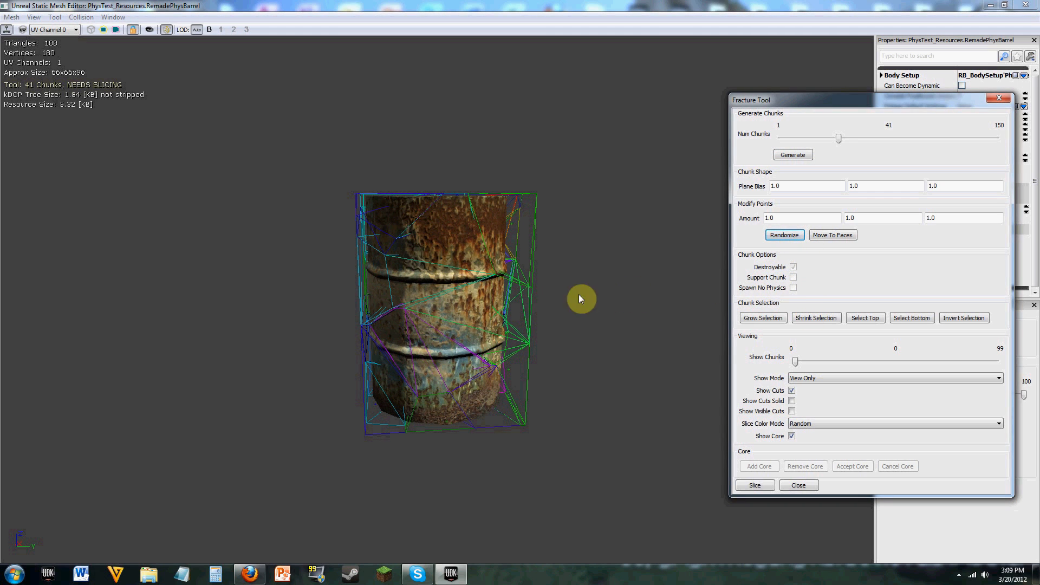
click(787, 236)
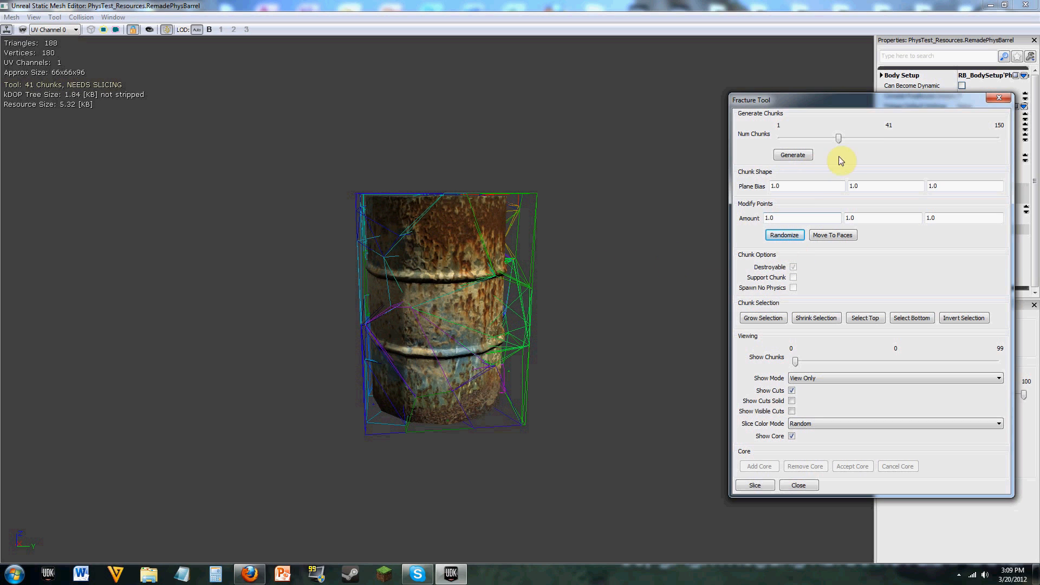
Step: Reduce Num Chunks to 10 and regenerate the barrel's chunk layout
drag(840, 139, 814, 143)
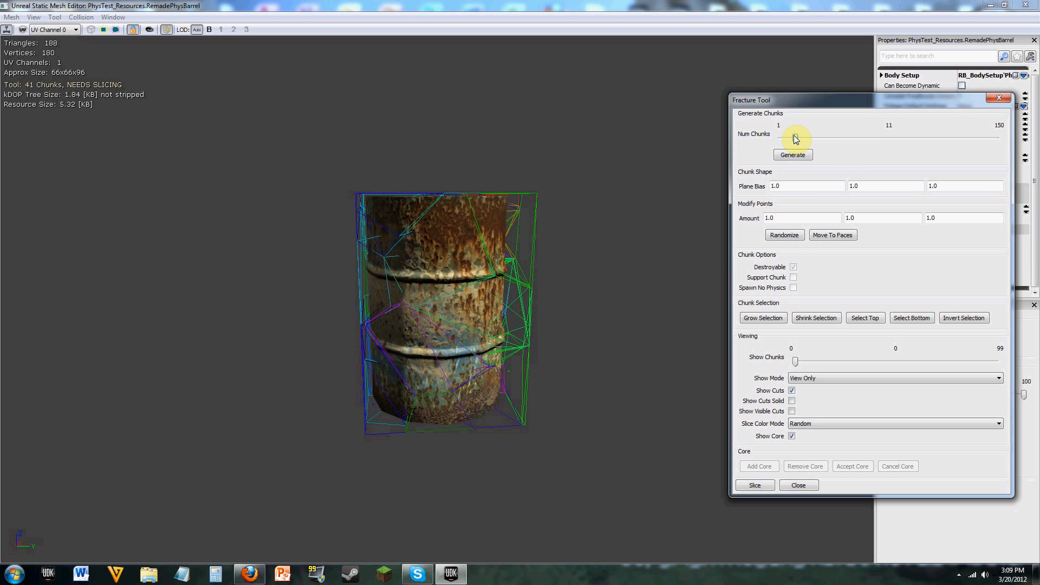
click(789, 160)
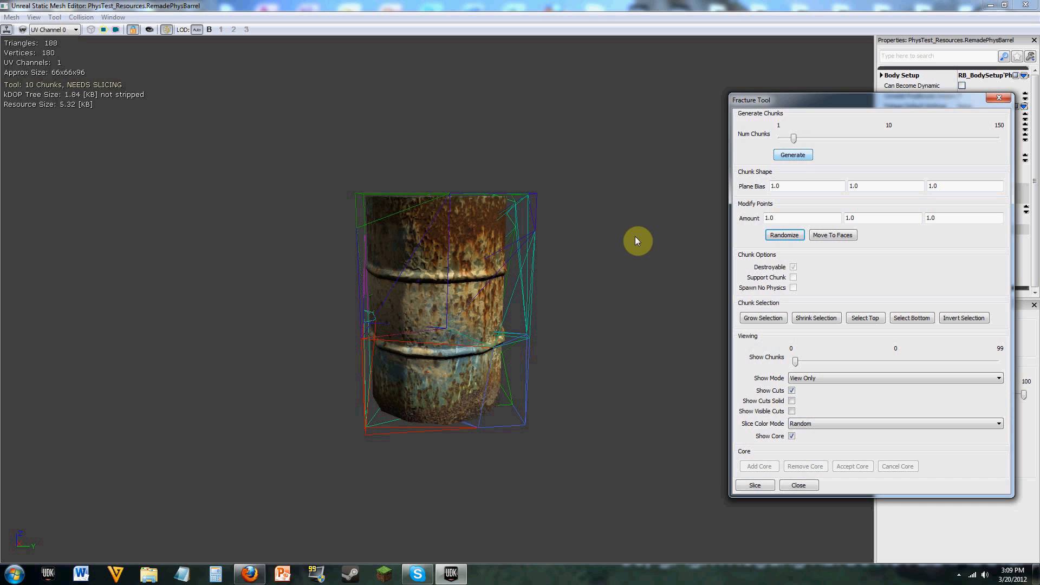
drag(638, 241, 672, 293)
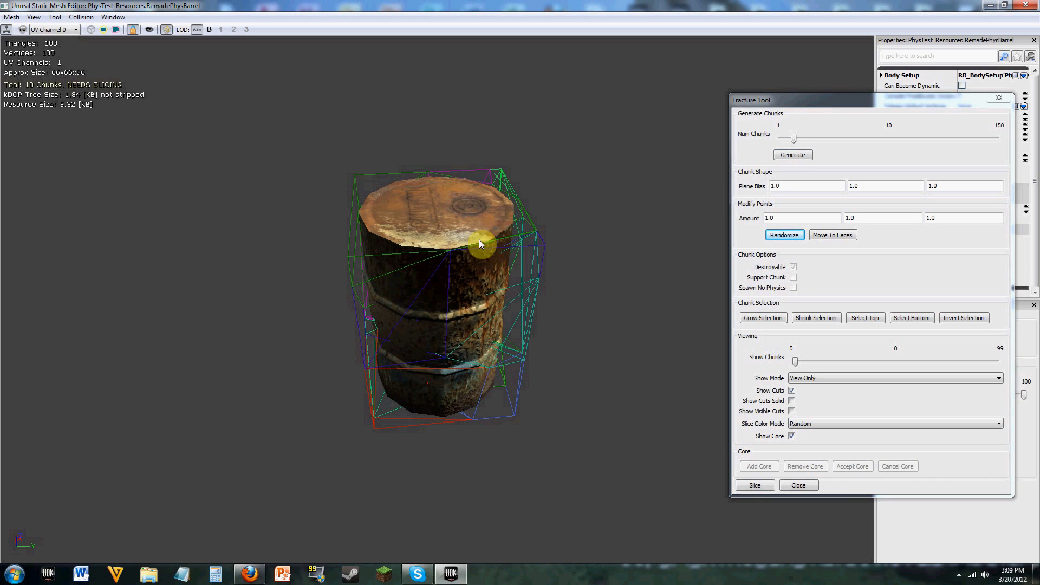
Step: Select the large chunk covering the barrel's lid and examine its shape and neighbouring chunks from all sides
click(354, 238)
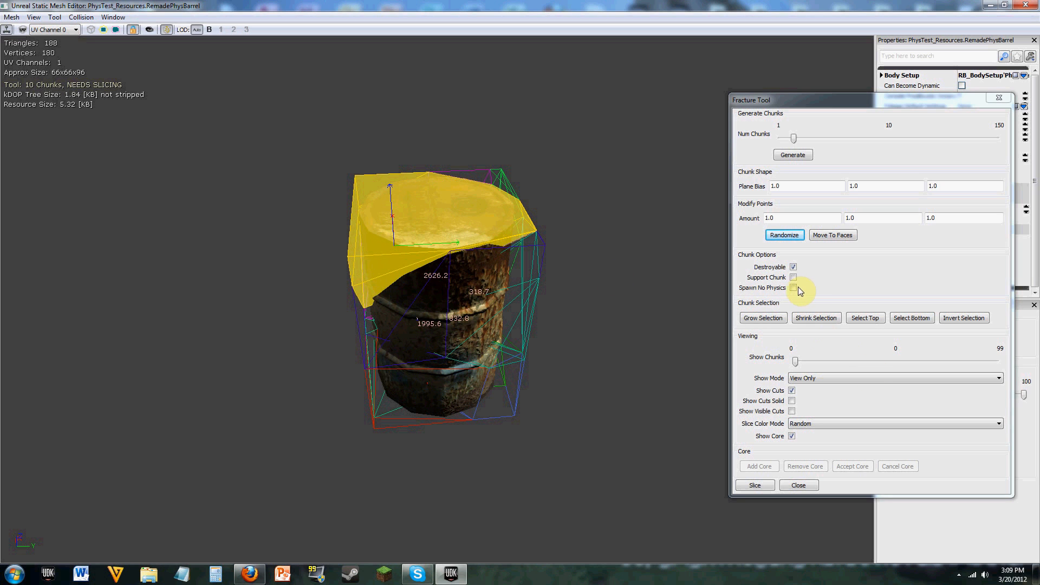
right_drag(600, 336, 606, 376)
drag(605, 375, 233, 420)
drag(612, 434, 444, 313)
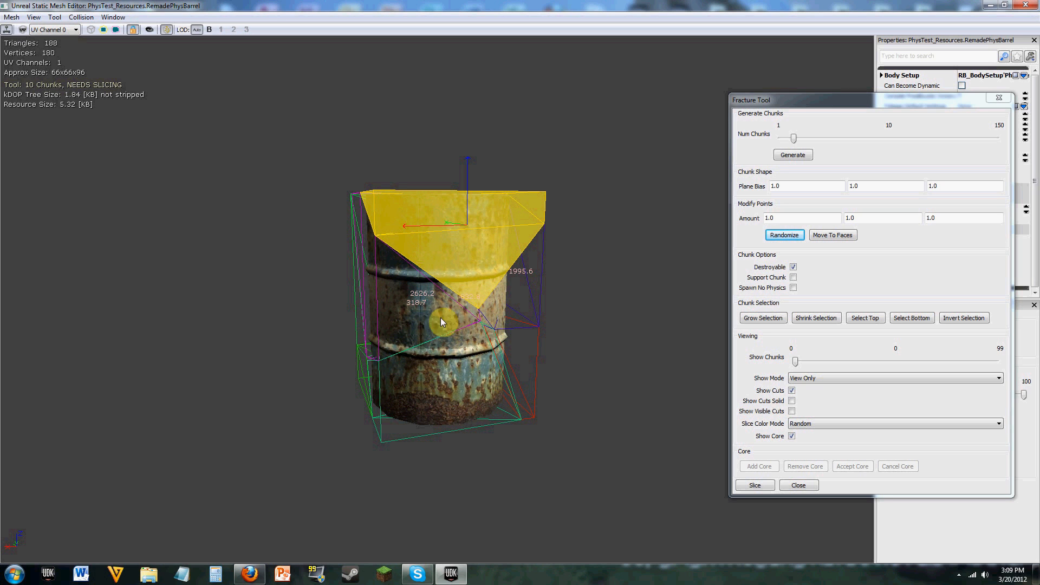
drag(482, 427, 399, 247)
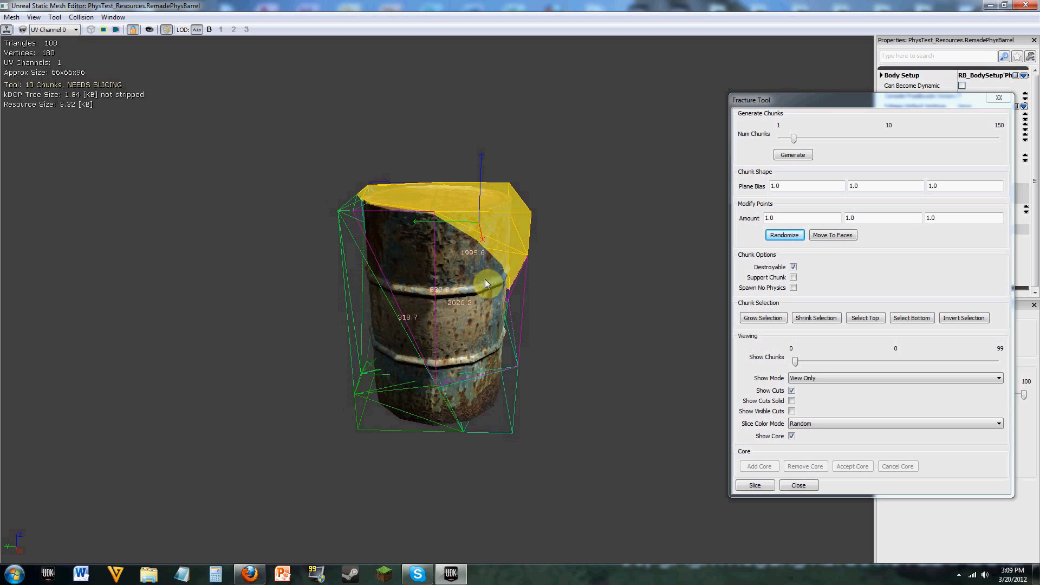
drag(487, 260, 571, 269)
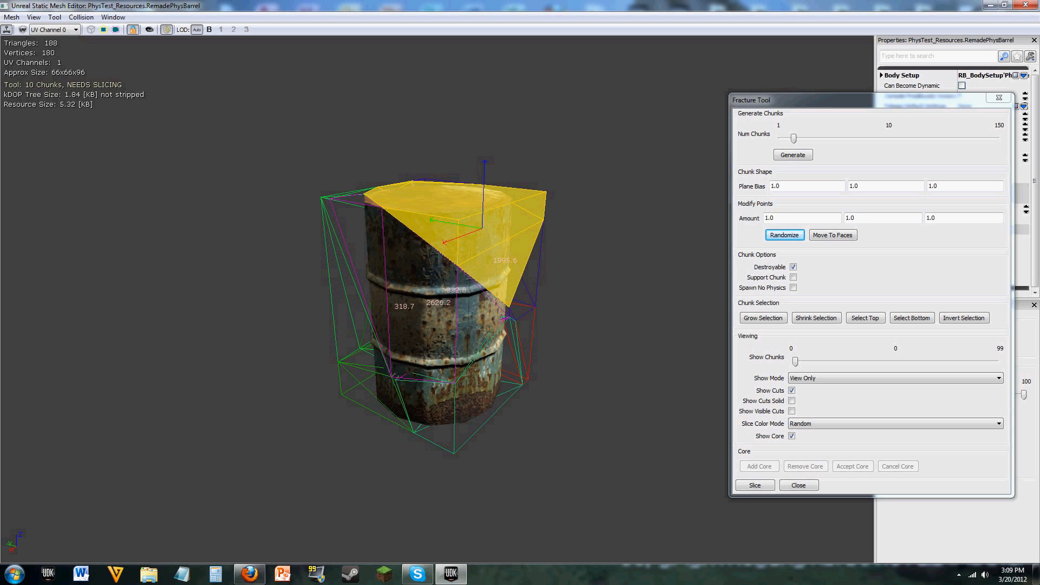
drag(488, 322, 538, 325)
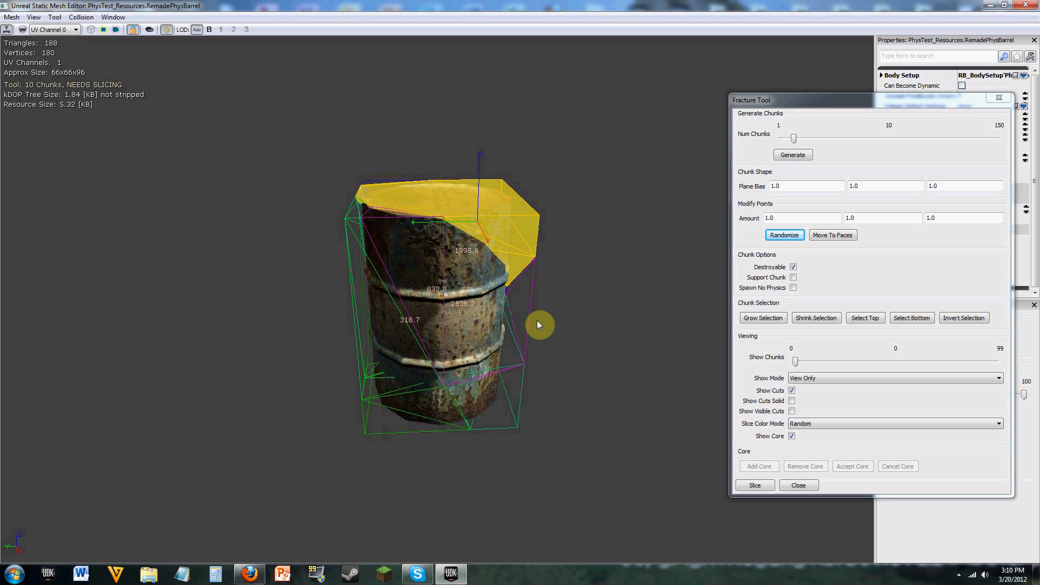
drag(436, 293, 436, 287)
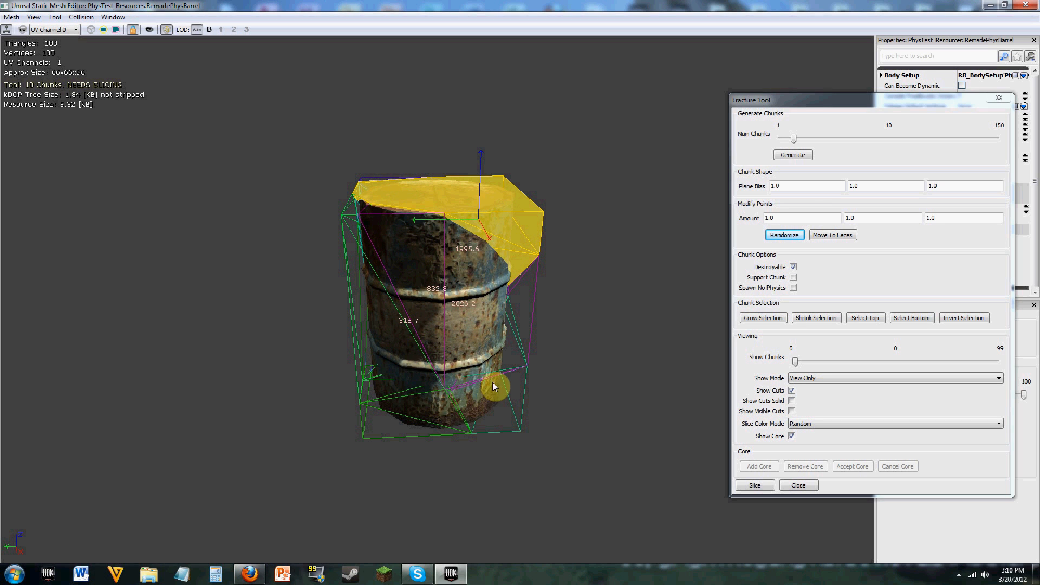
drag(560, 375, 536, 371)
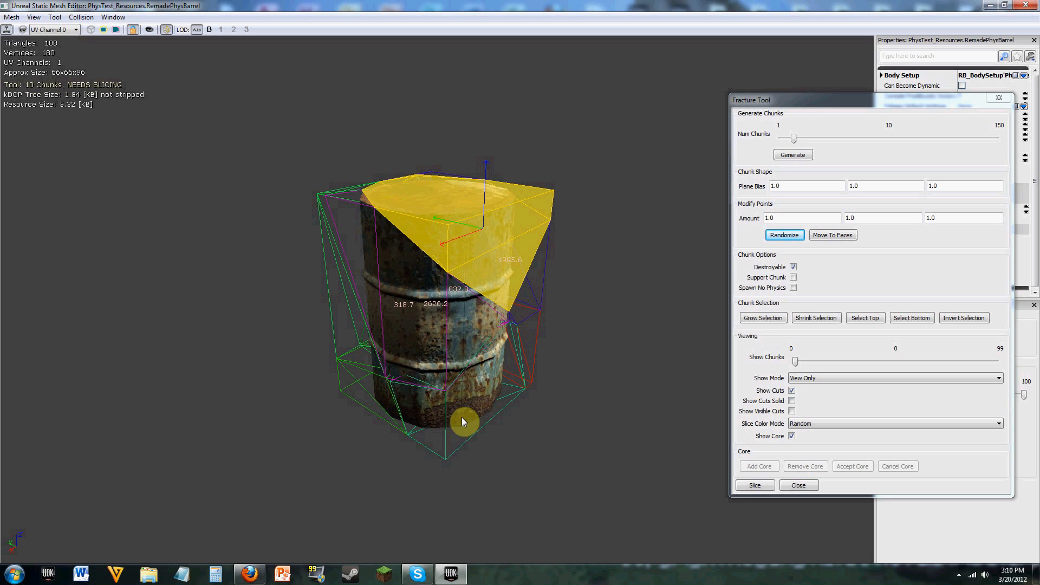
drag(536, 433, 602, 400)
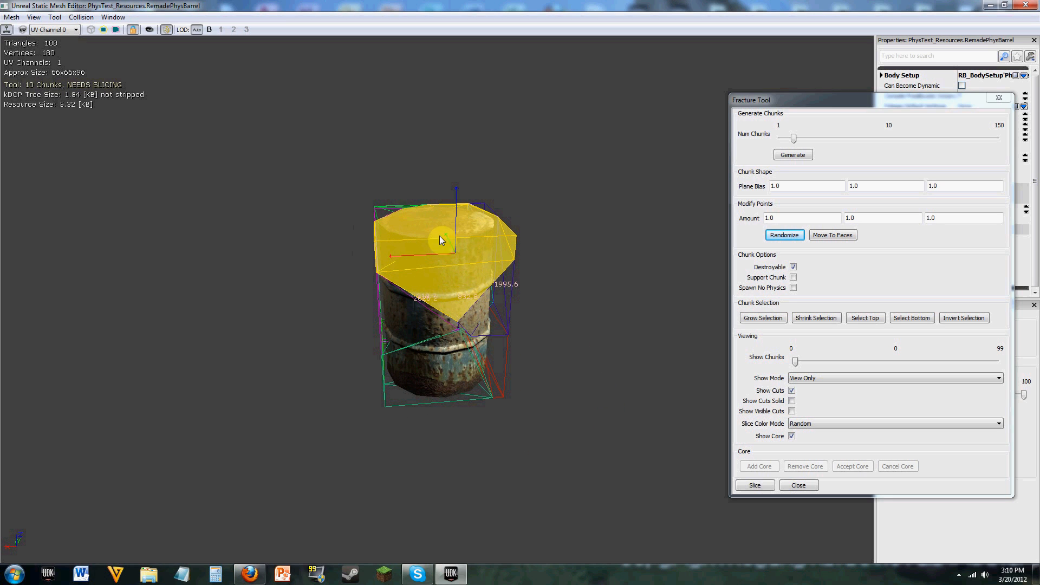
Step: Select the chunk at the barrel's lower corner and turn off its Destroyable option, leaving Support Chunk off after trying it
click(385, 209)
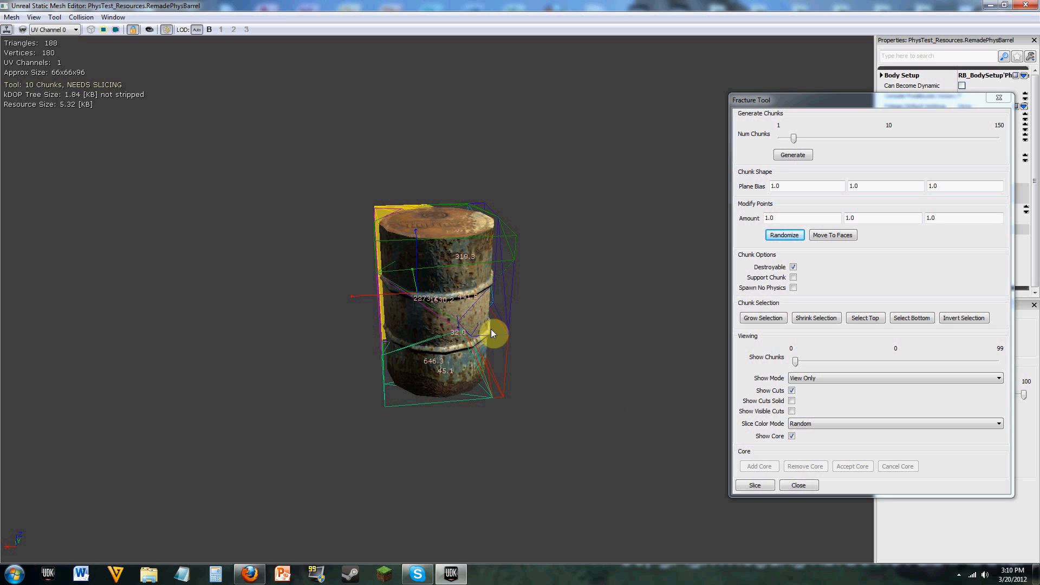
click(498, 329)
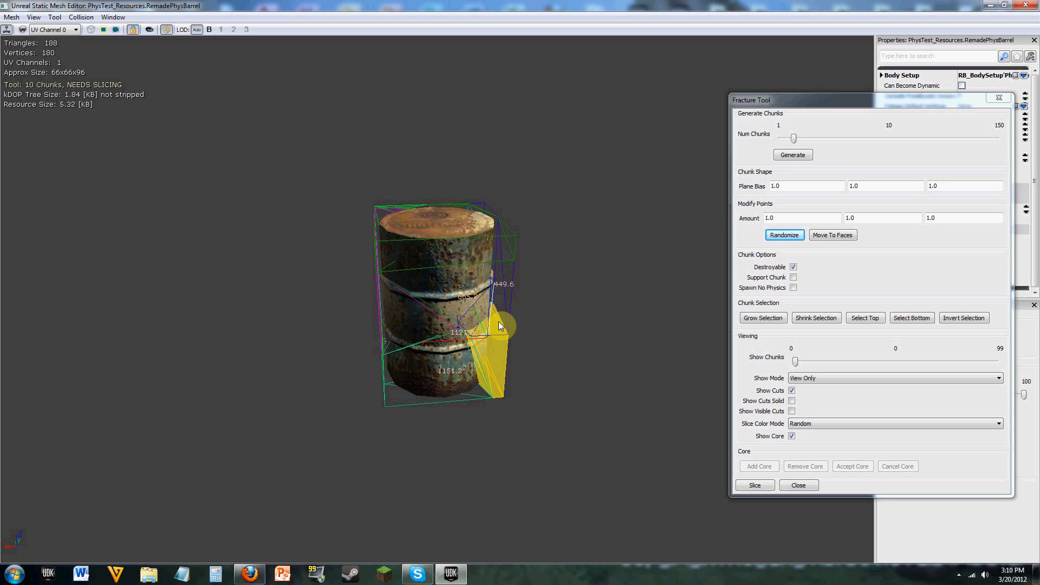
click(794, 277)
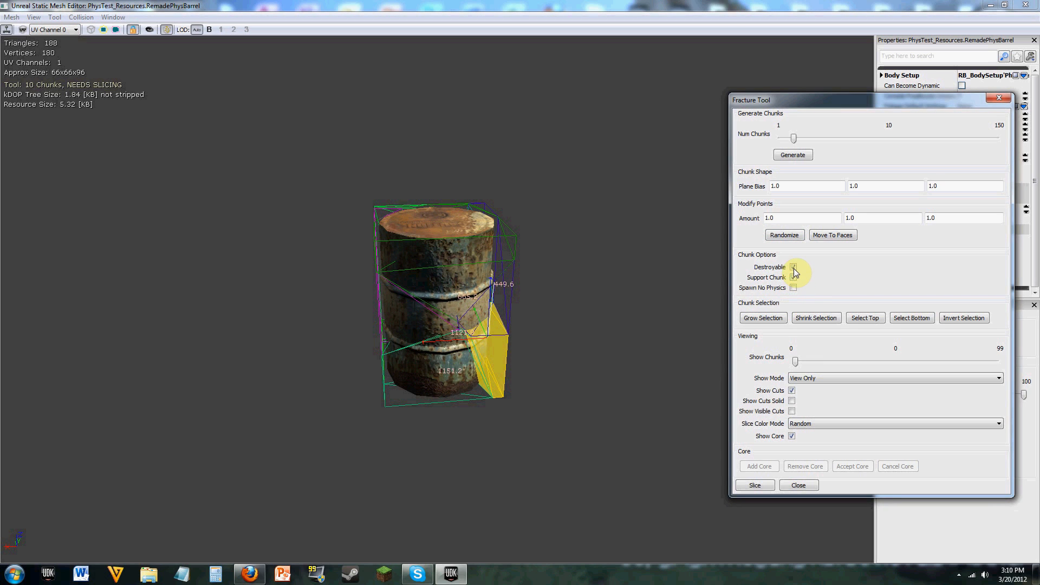
click(794, 278)
click(794, 278)
click(795, 268)
click(794, 268)
click(794, 278)
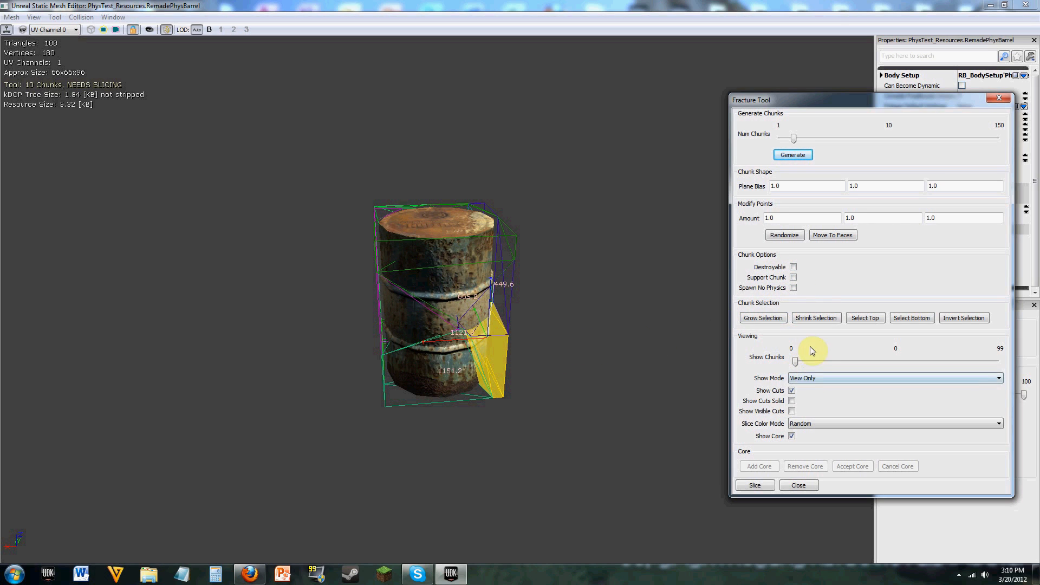
Step: Preview the chunks with Show Cuts and Show Cuts Solid toggled, restoring the wireframe cuts and keeping Show Chunks at 0
click(793, 402)
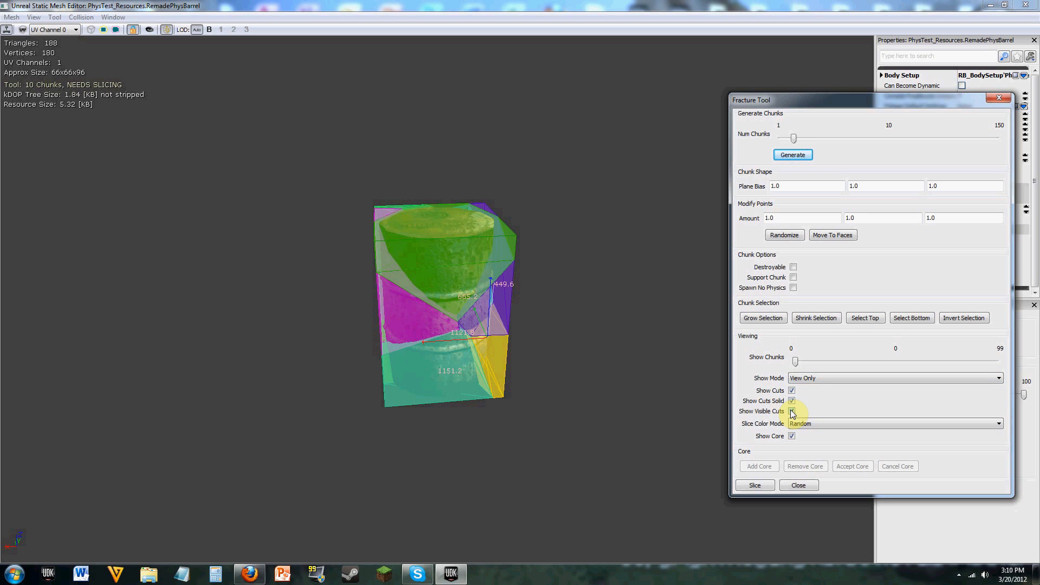
click(793, 401)
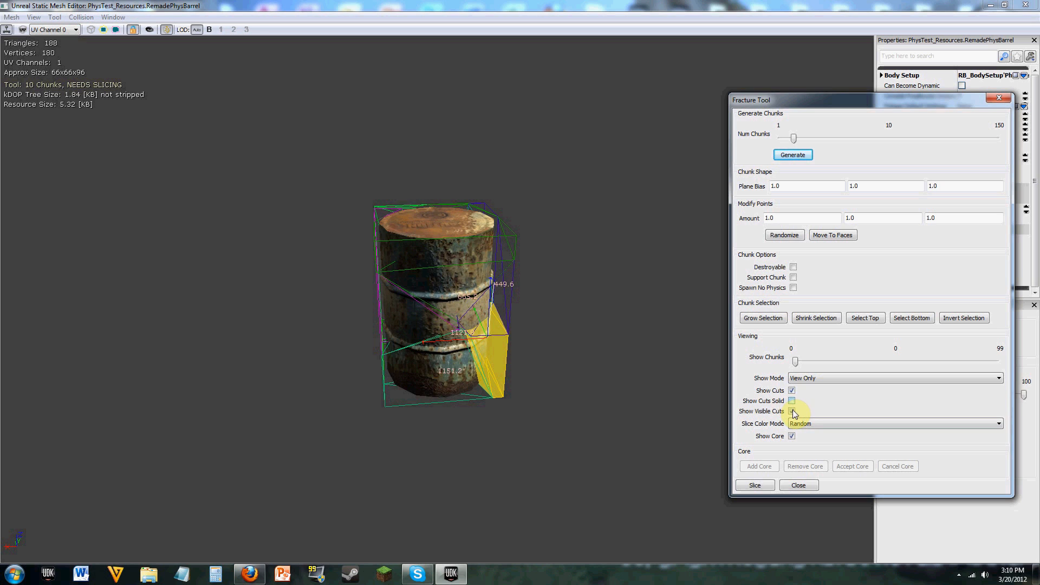
click(792, 391)
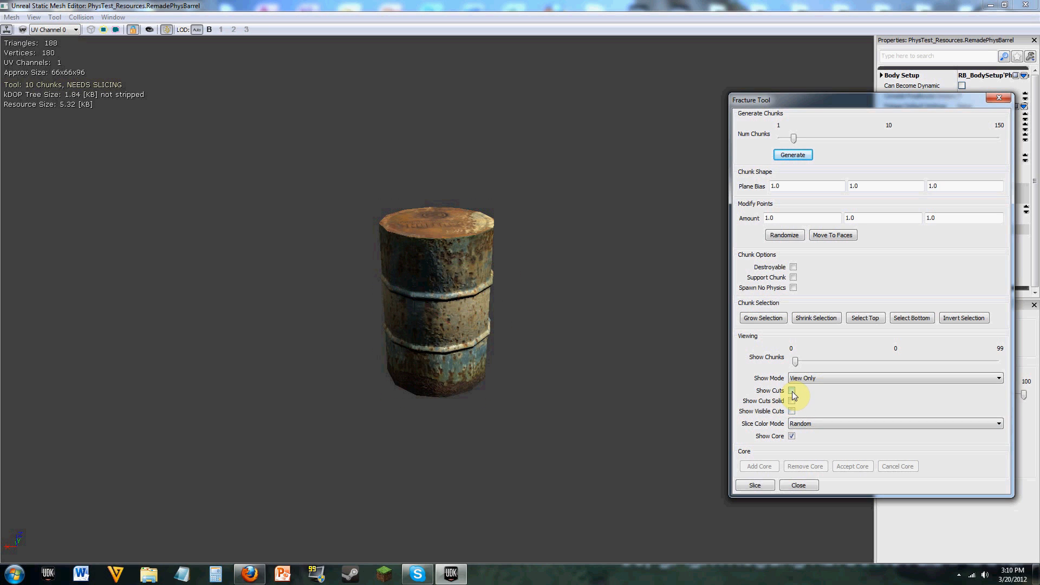
click(792, 390)
click(792, 402)
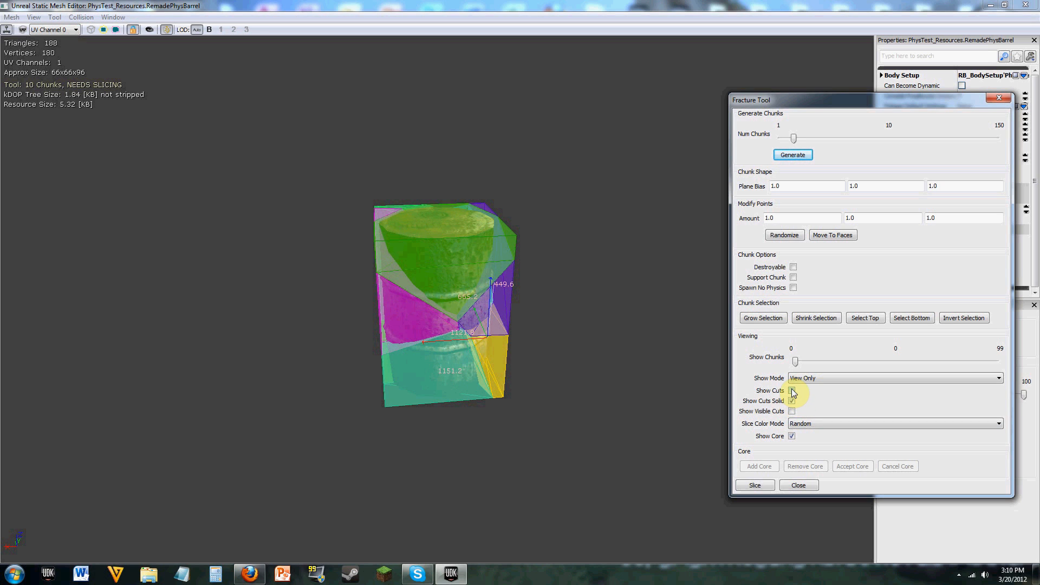
click(793, 390)
click(792, 391)
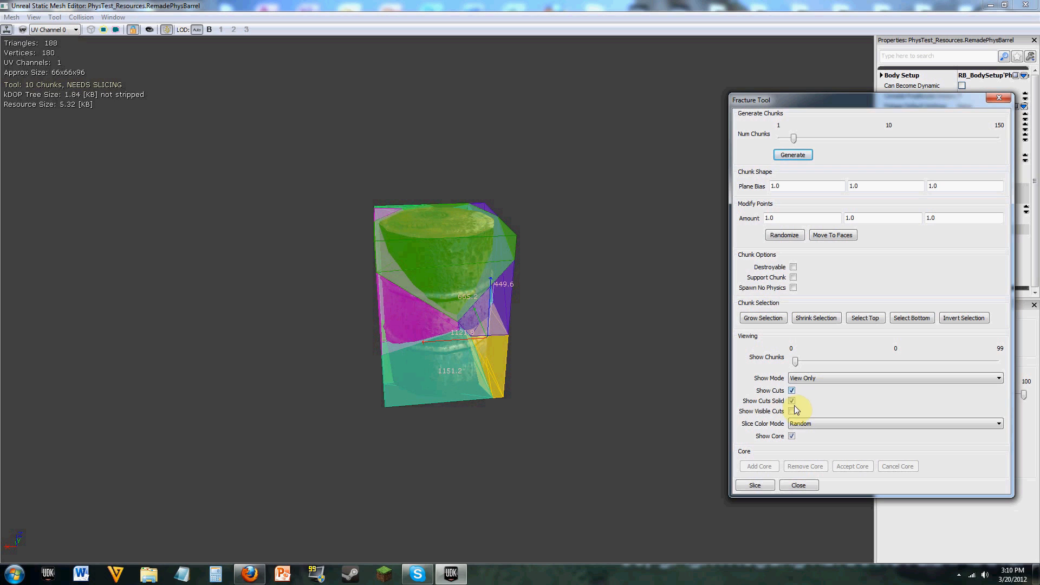
click(804, 379)
click(806, 378)
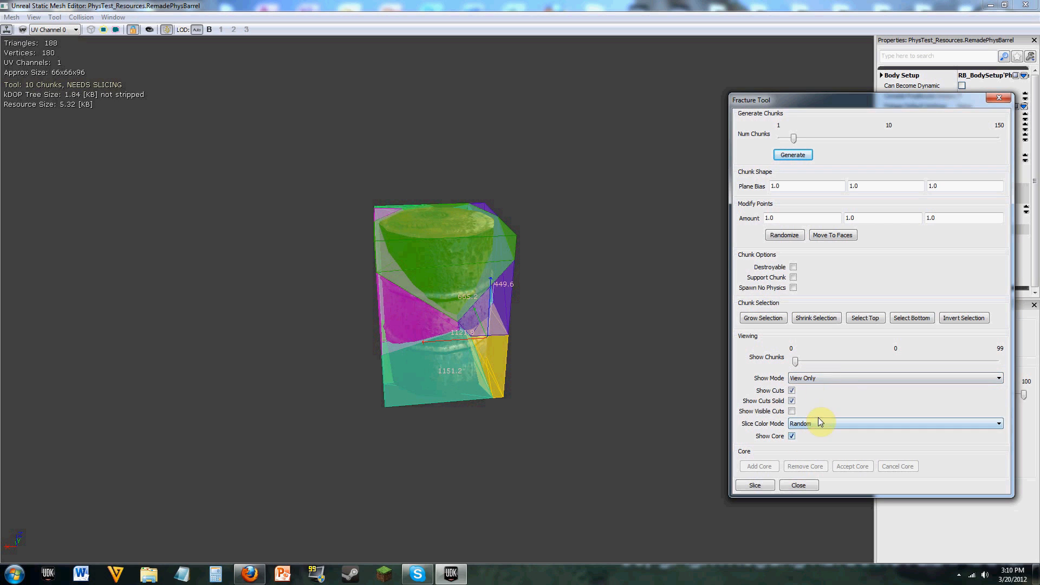
click(792, 401)
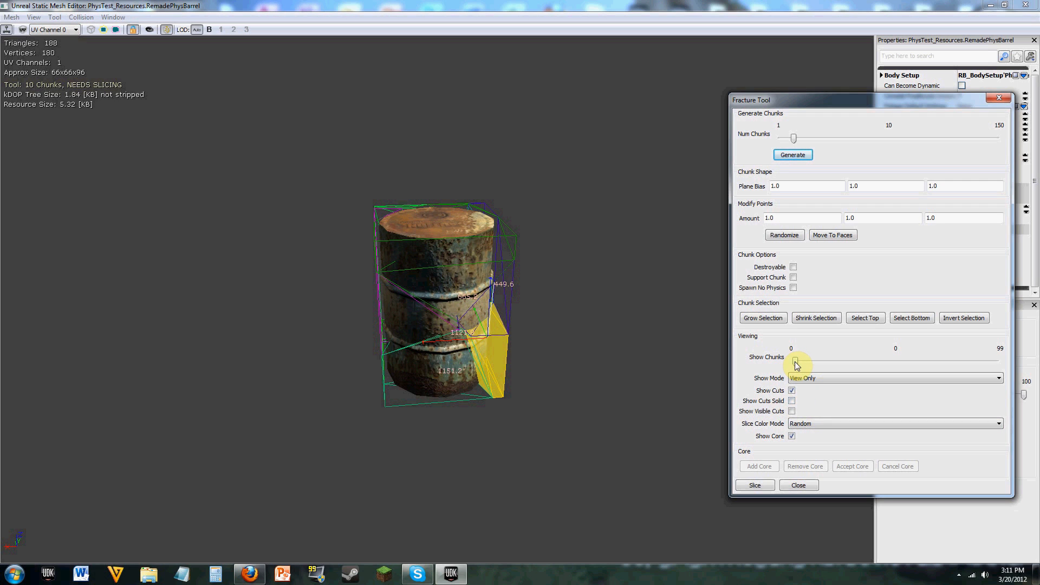
drag(796, 365, 775, 361)
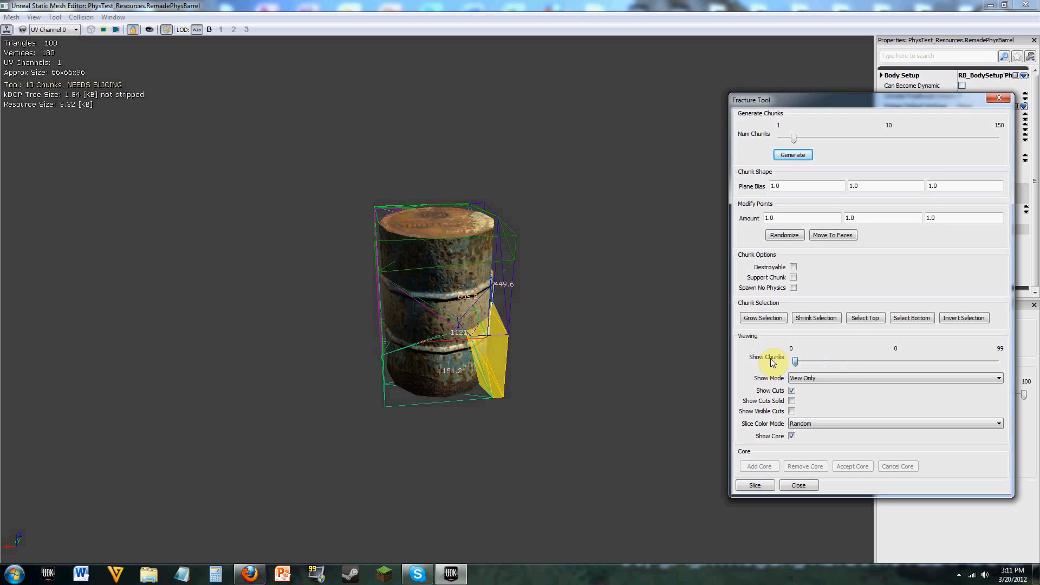
Step: Slice the barrel into a new mesh named RemadePhysBarrel_FRACTURED in the PhysTest_Resources package and close the Fracture Tool
click(755, 486)
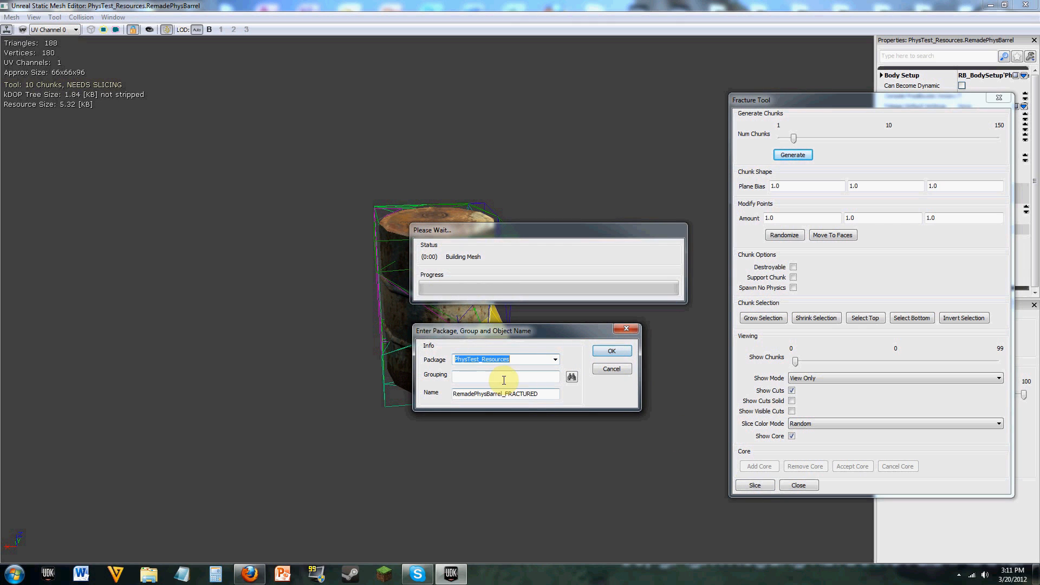
click(609, 352)
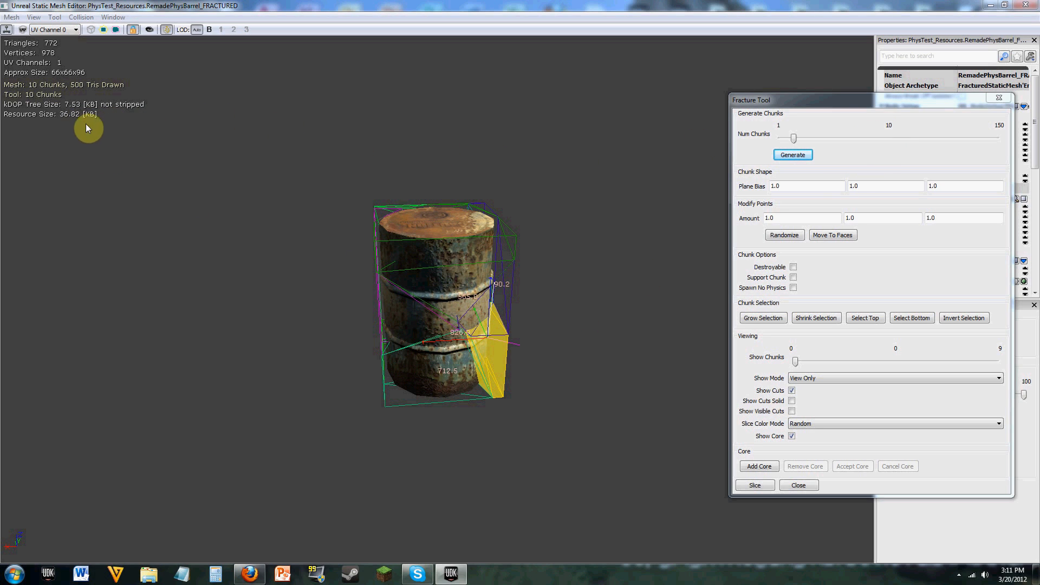
scroll(564, 269, up, 5)
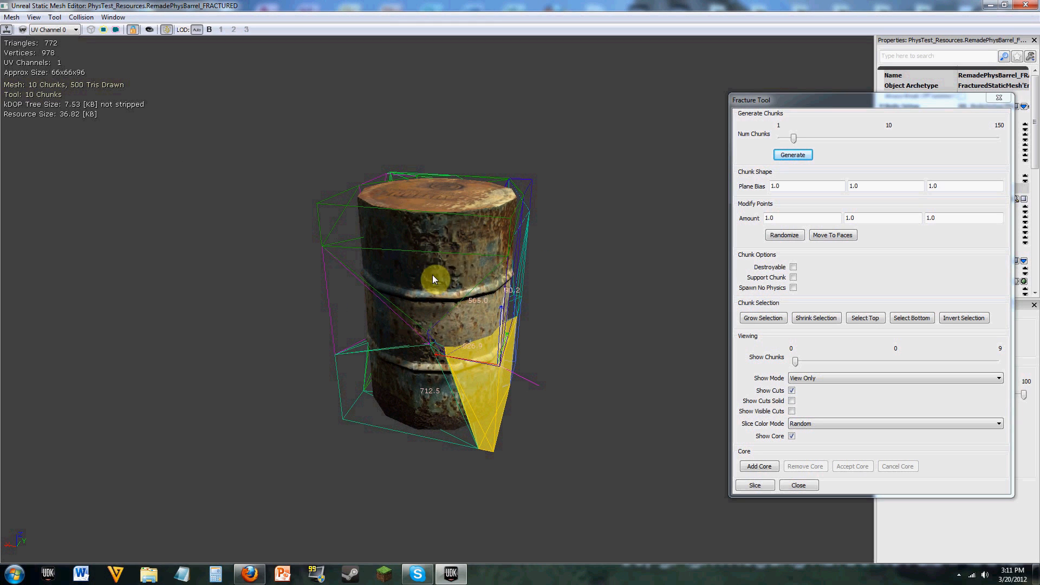
drag(899, 99, 835, 97)
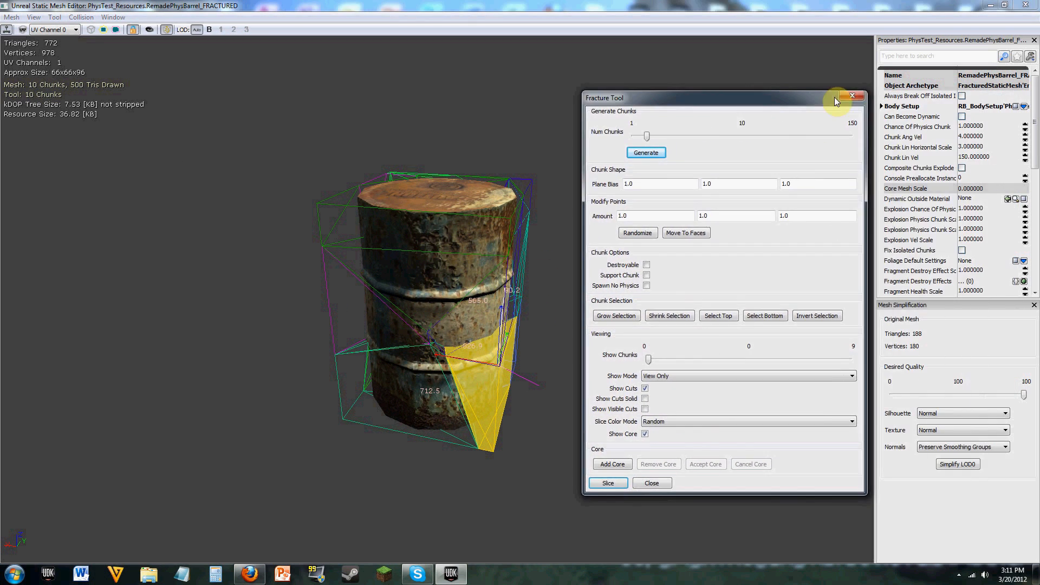
click(852, 96)
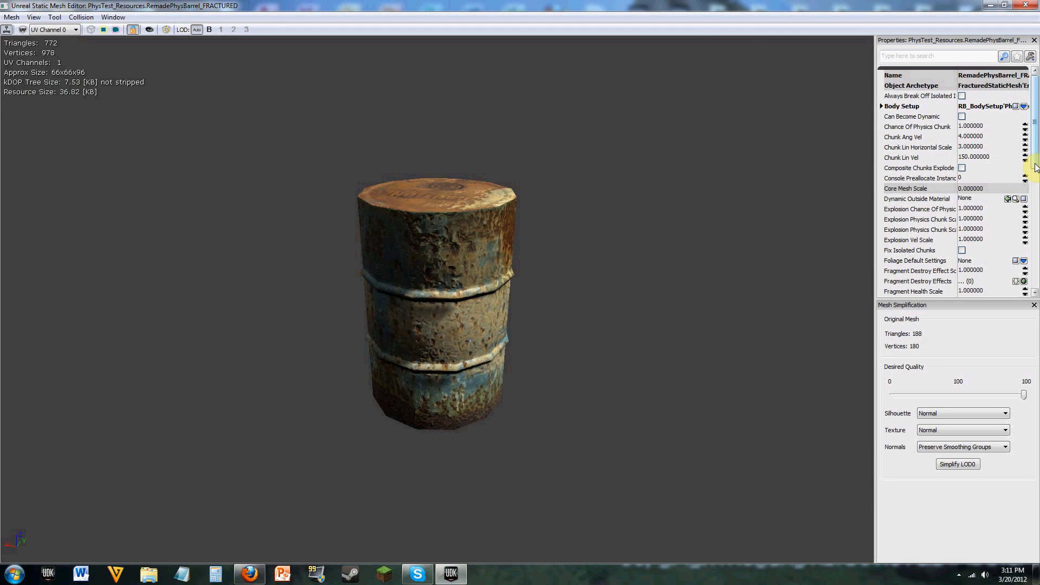
Step: Review the fractured barrel's chunk, explosion and fragment properties and return to the Can Become Dynamic setting
scroll(1027, 184, down, 2)
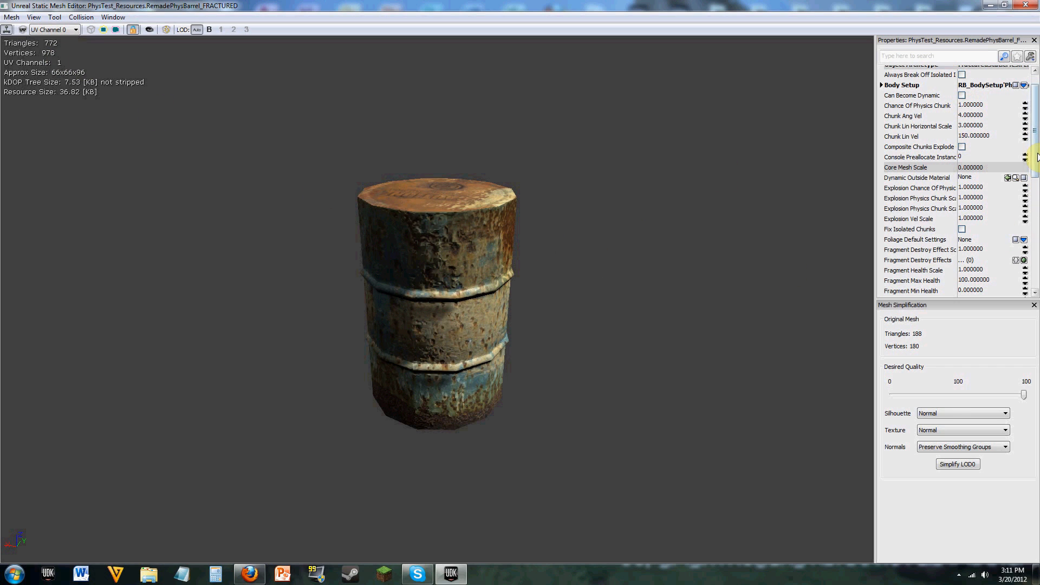
scroll(960, 160, down, 2)
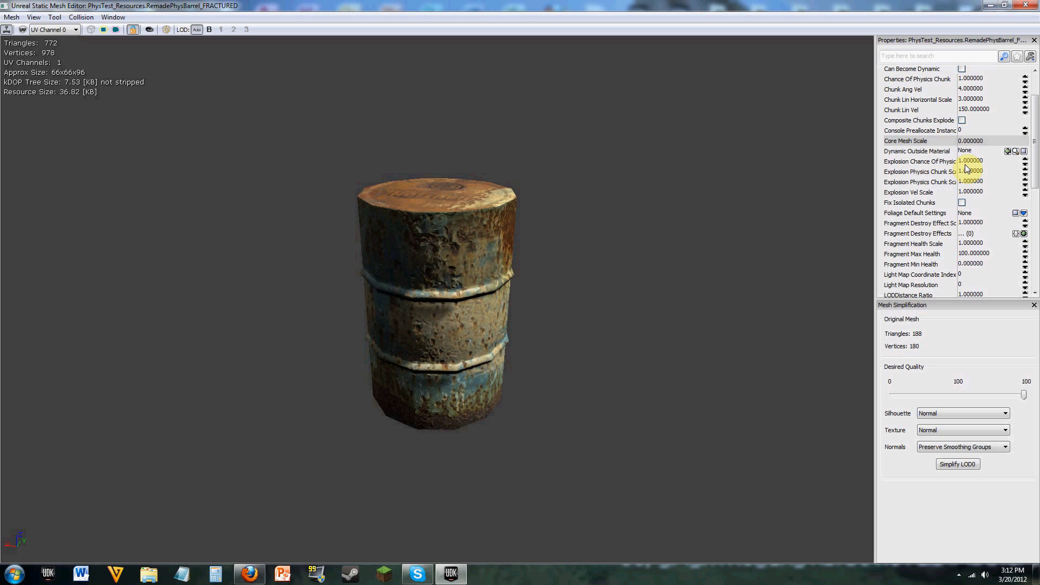
drag(1036, 129, 1036, 119)
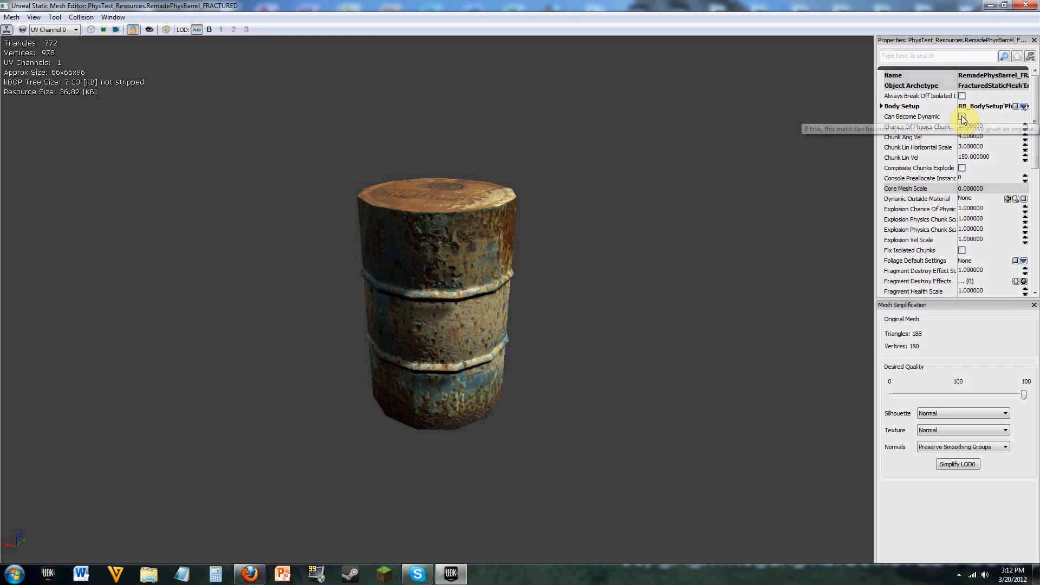
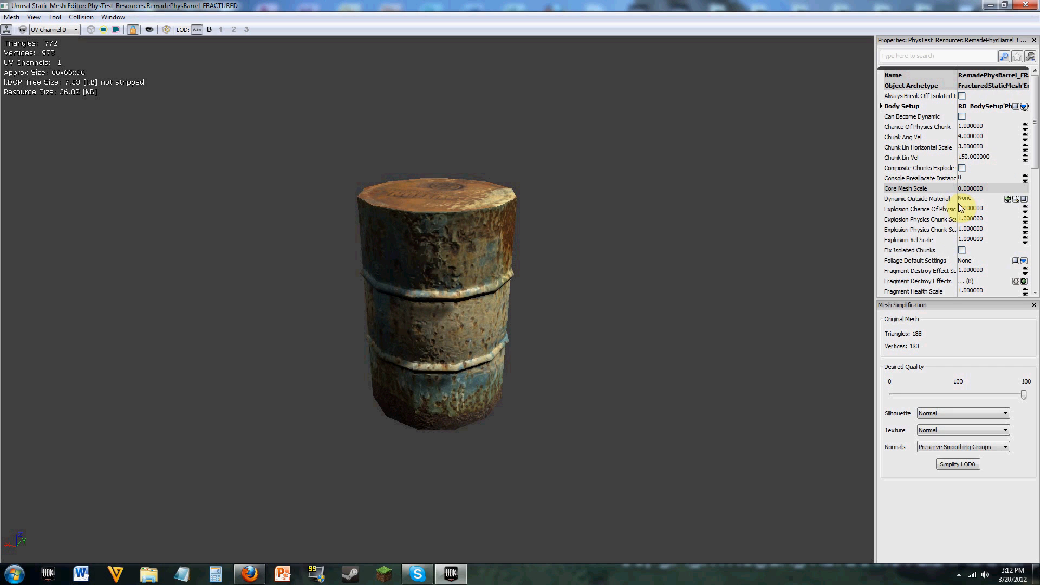
Step: Review the fractured barrel's remaining properties, from the fragment health and LOD settings to the collision options, and return to the beginning of the list
drag(1034, 146, 1034, 193)
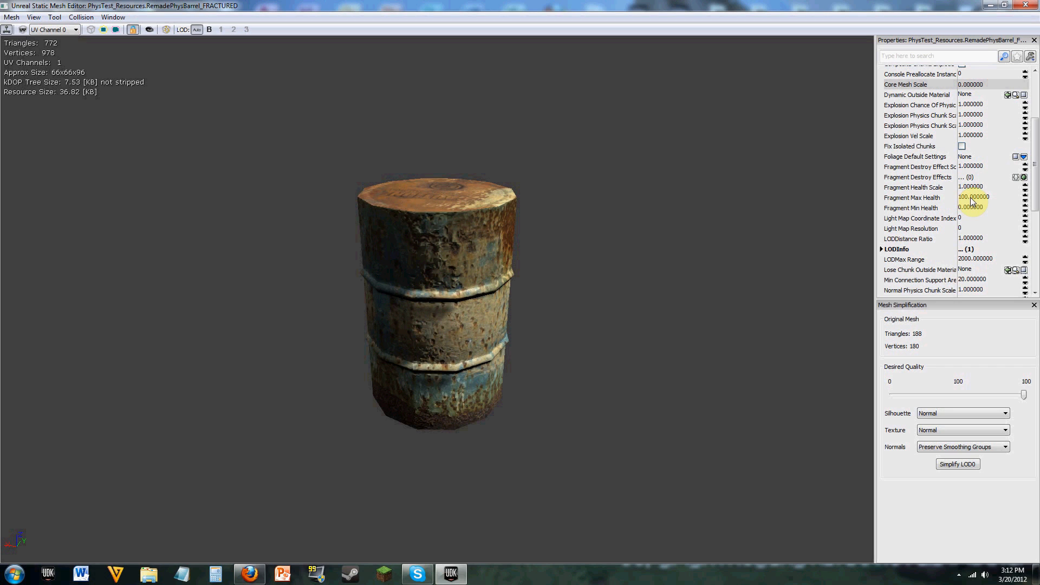
scroll(1032, 185, down, 1)
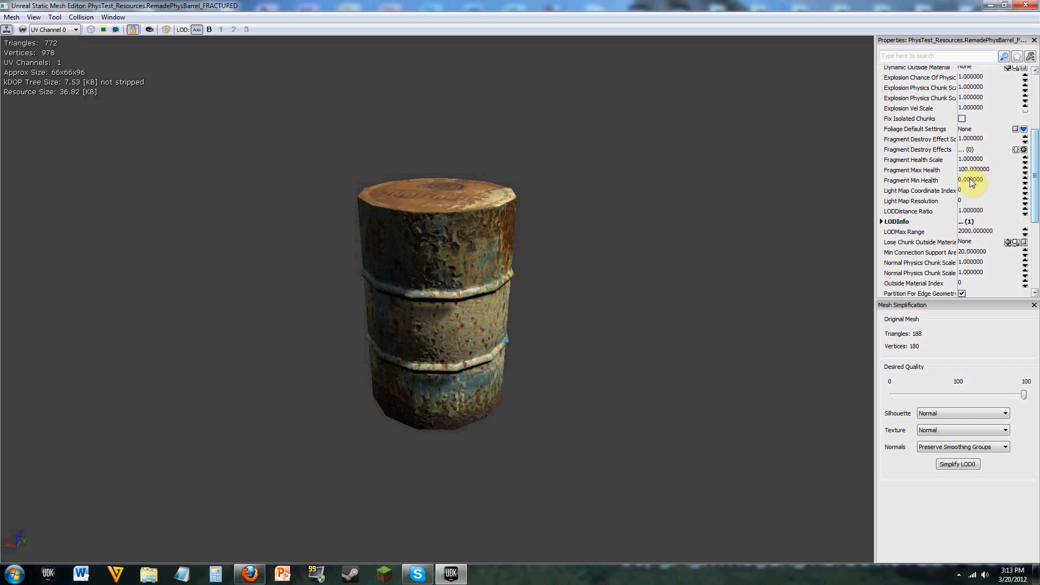
drag(1037, 185, 1036, 205)
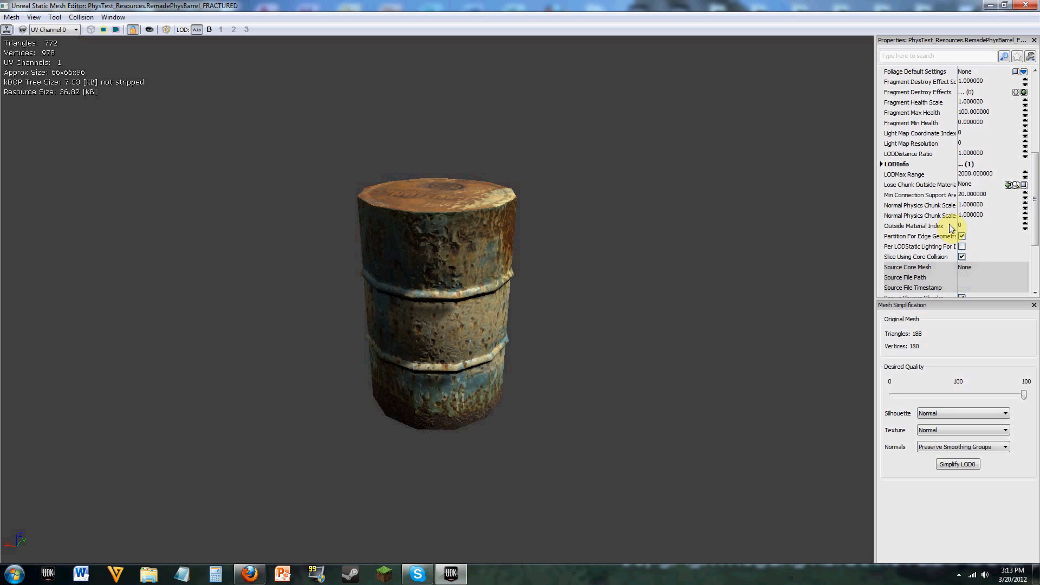
drag(1036, 214, 1036, 246)
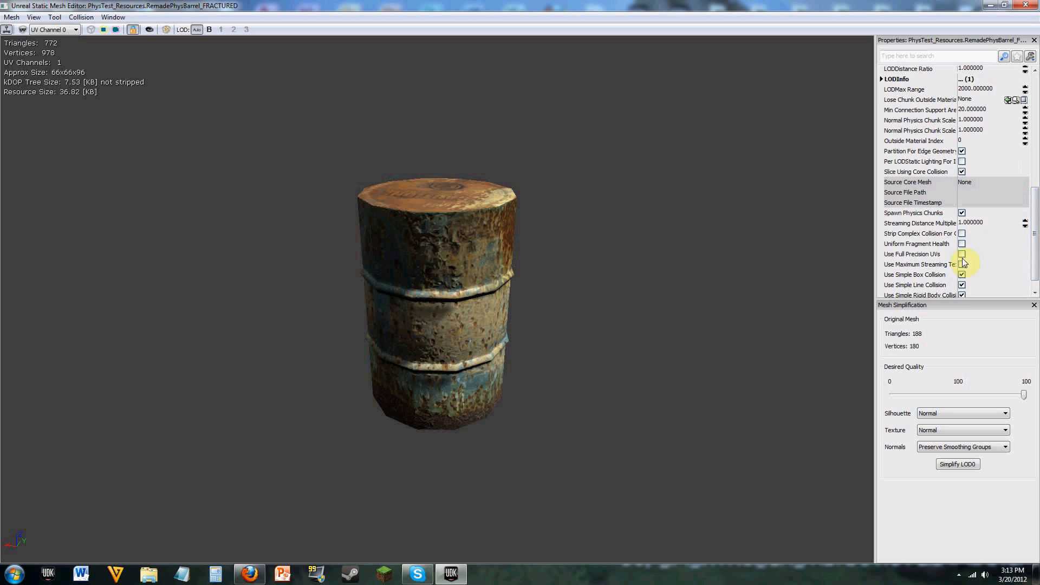
scroll(980, 268, down, 1)
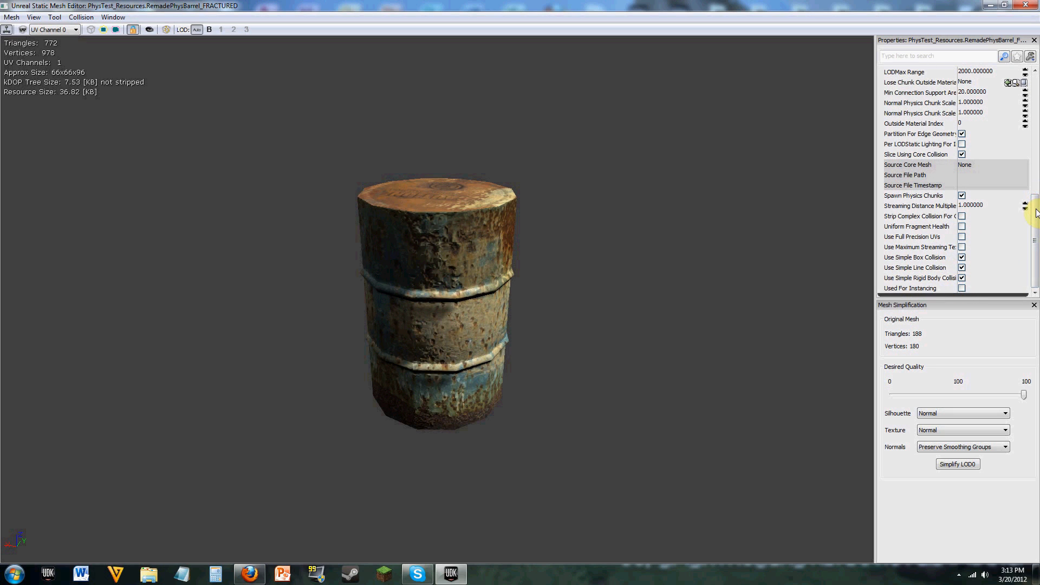
drag(1037, 213, 1036, 170)
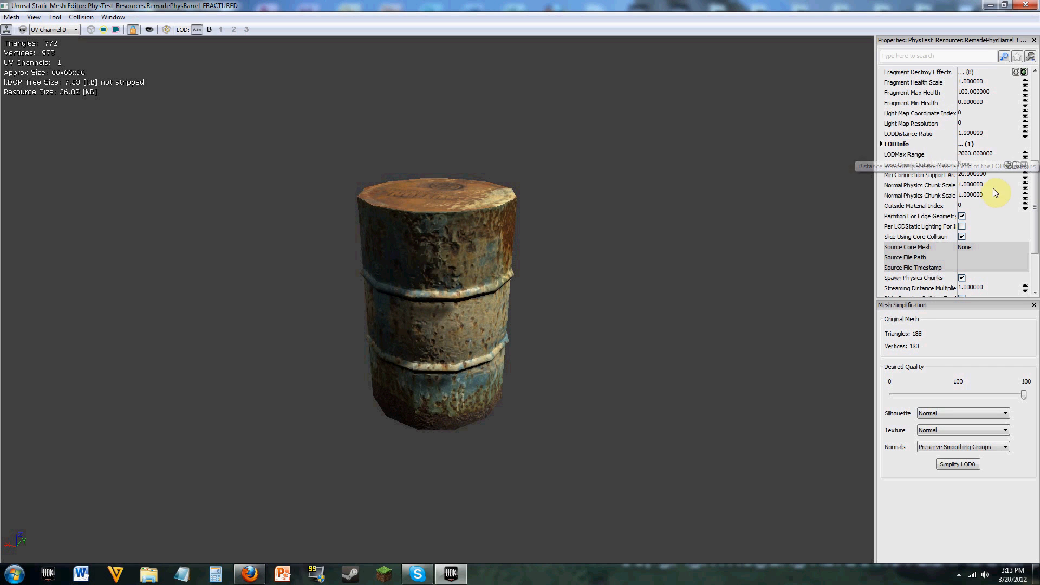
drag(1037, 168, 1037, 82)
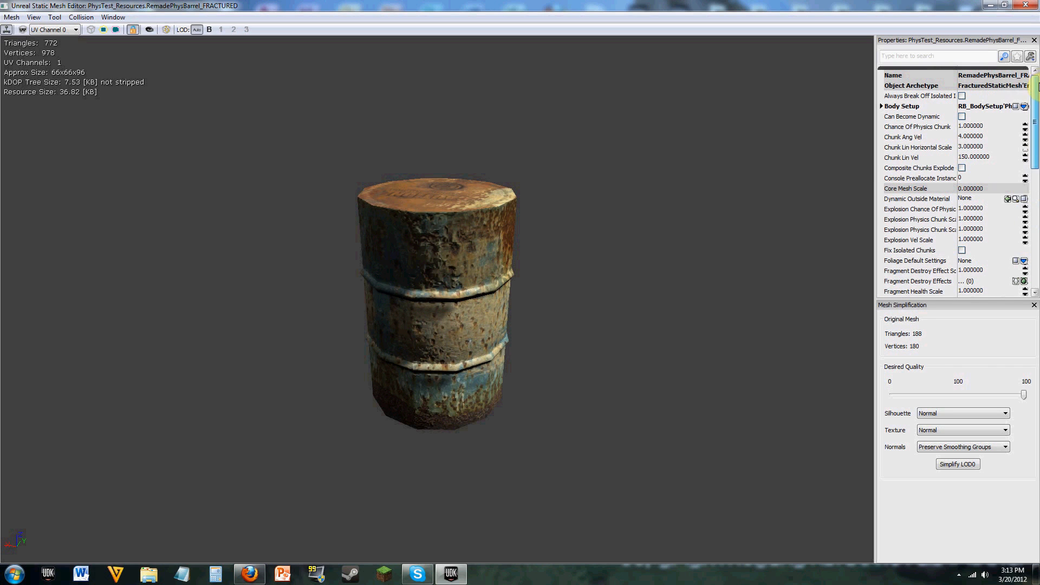
Step: Reopen the Fracture Tool for the fractured barrel and try to add a core mesh
click(55, 17)
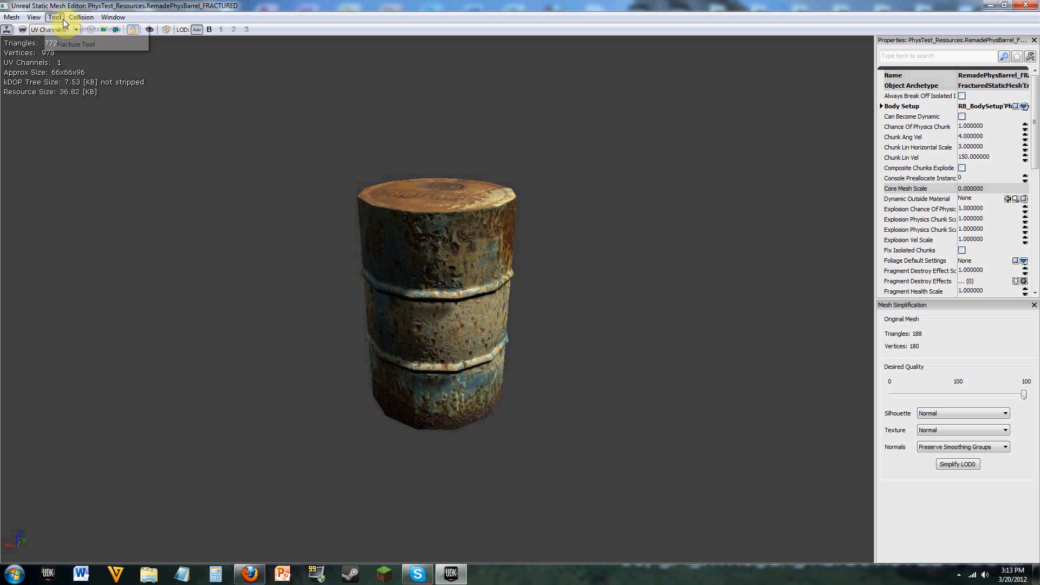
click(75, 32)
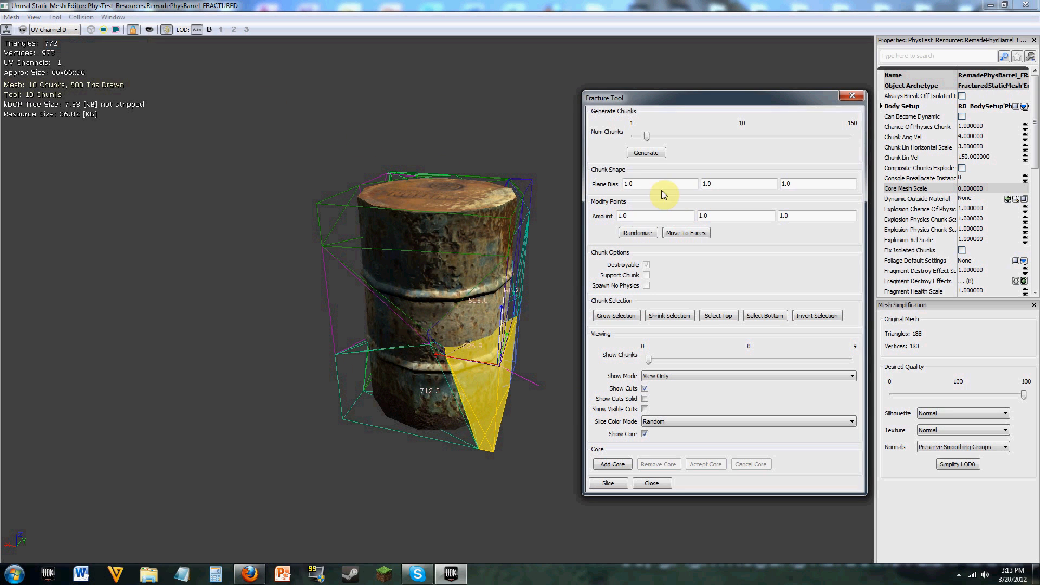
click(619, 467)
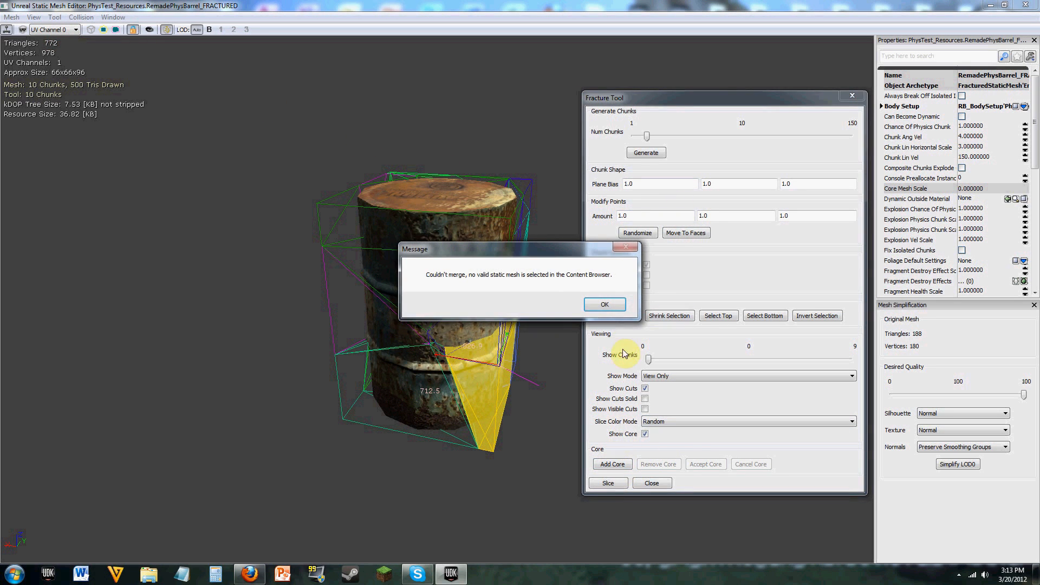
click(602, 304)
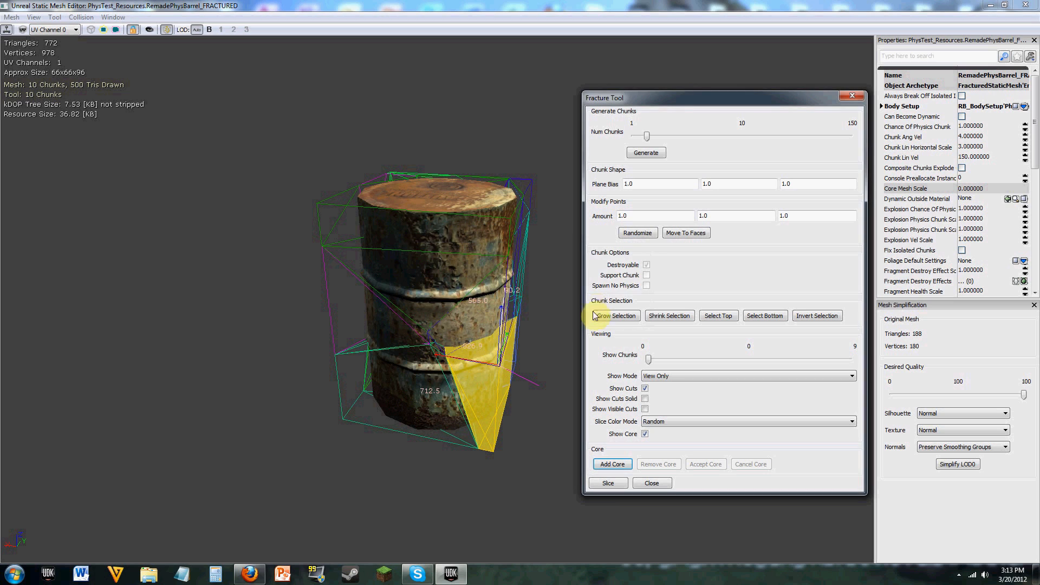
click(613, 465)
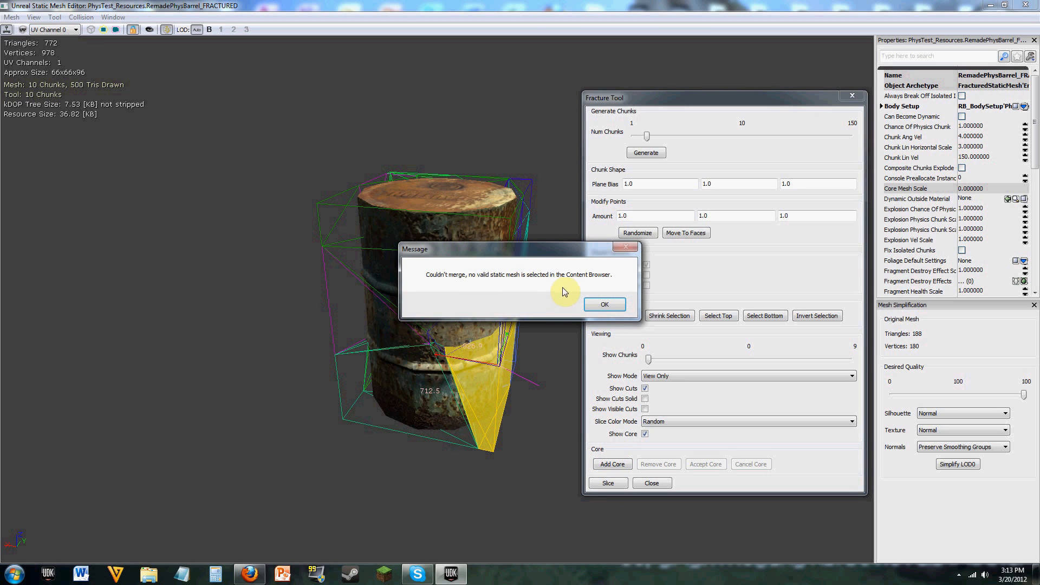
click(606, 305)
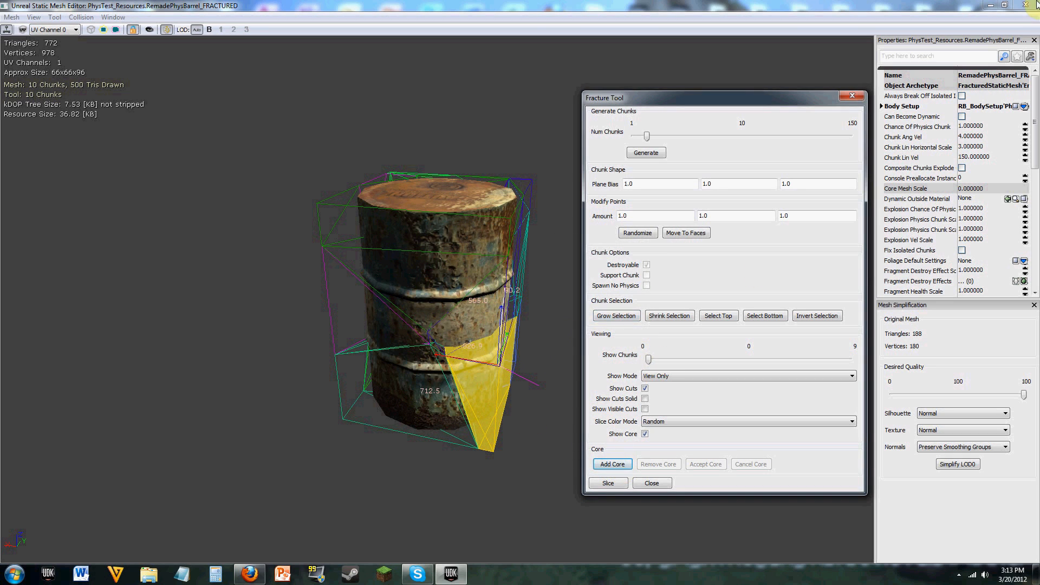
Step: Search all static mesh assets for "pillar" in the Content Browser and select the S_NEC_Pillars_SM_Techpillar01d mesh
click(990, 5)
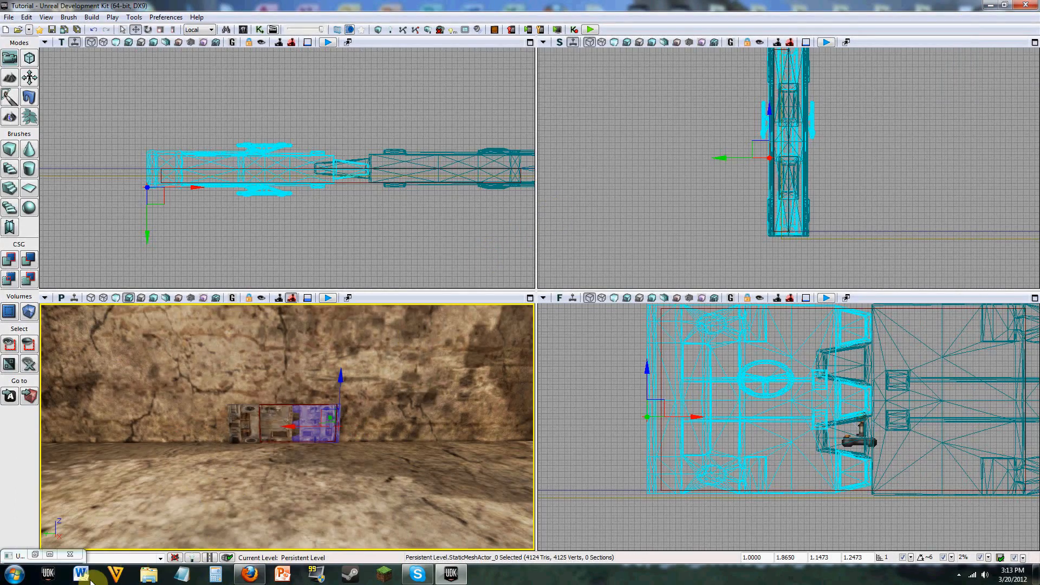
click(35, 554)
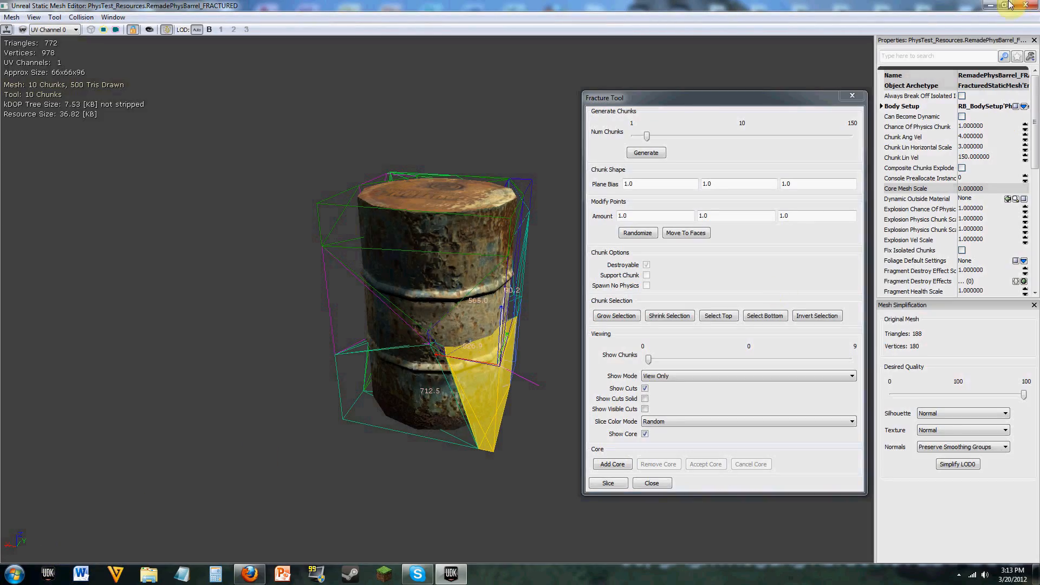
click(989, 5)
click(243, 30)
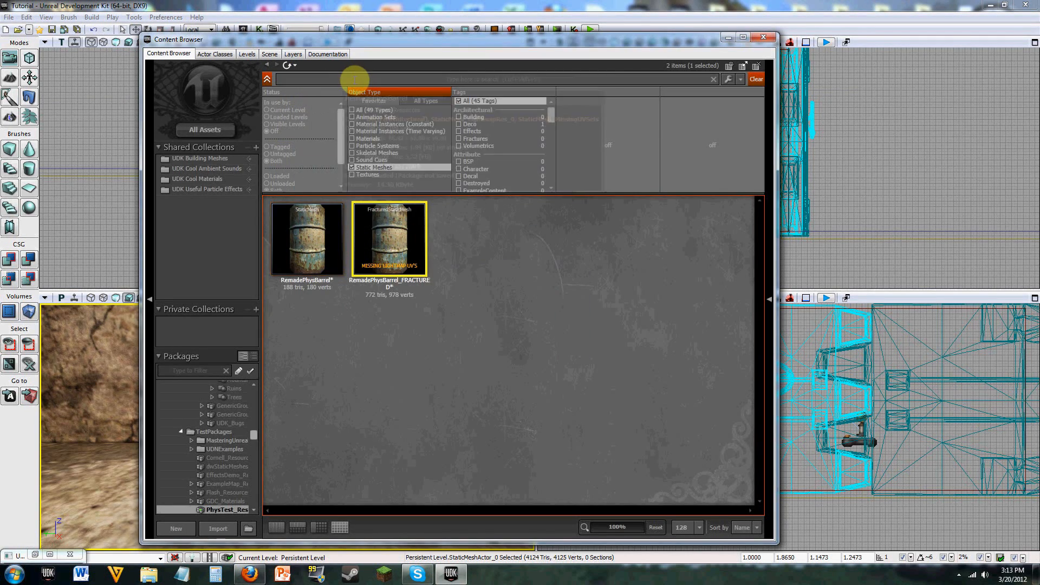
click(355, 80)
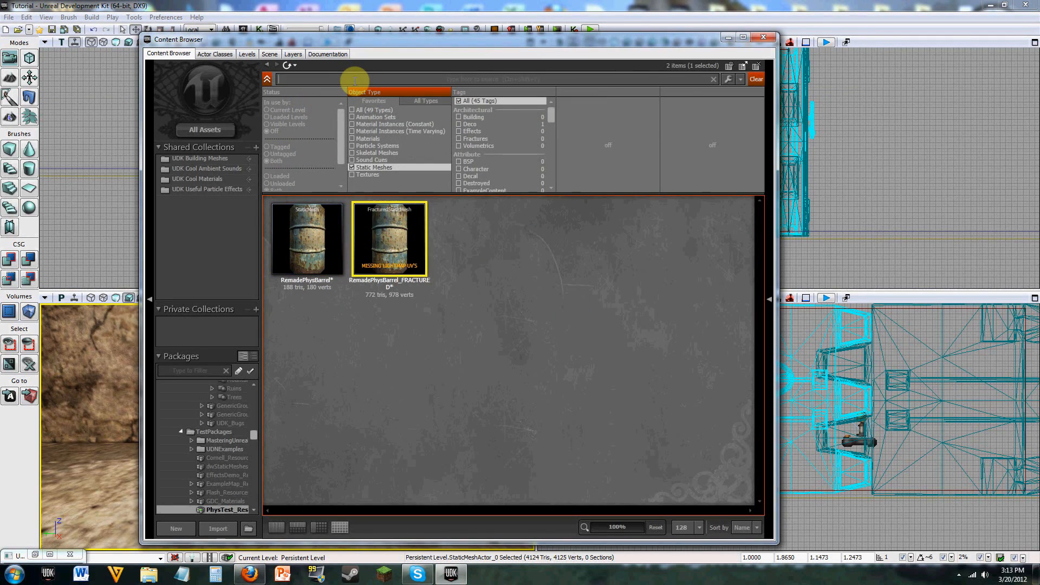
text(pillar)
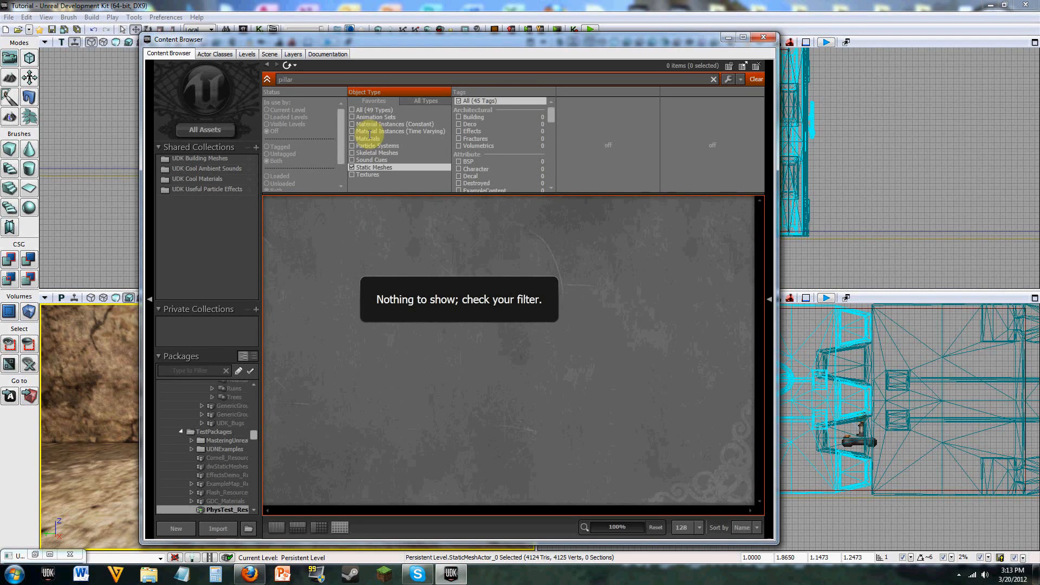
click(217, 135)
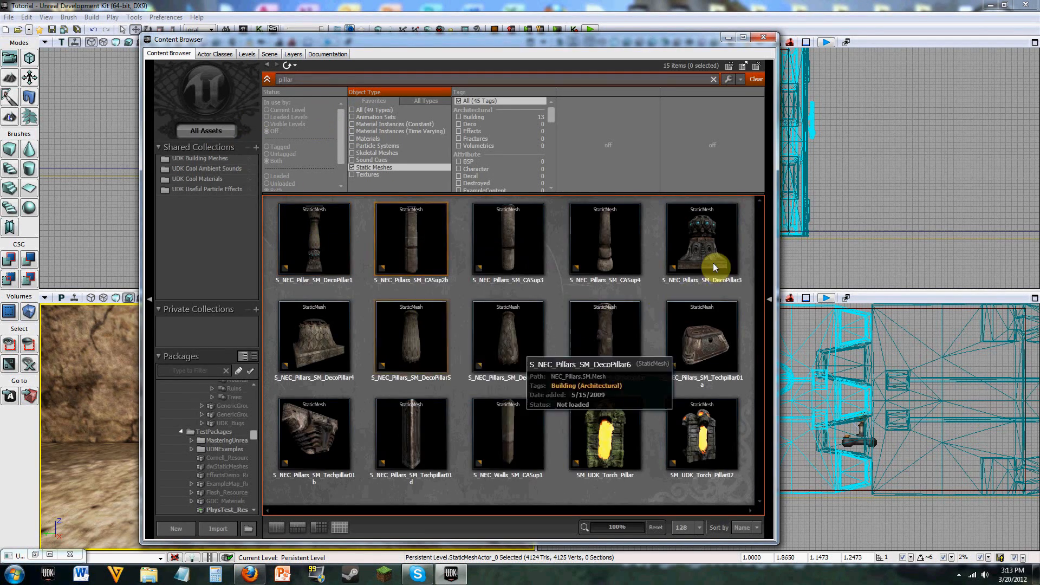
click(425, 452)
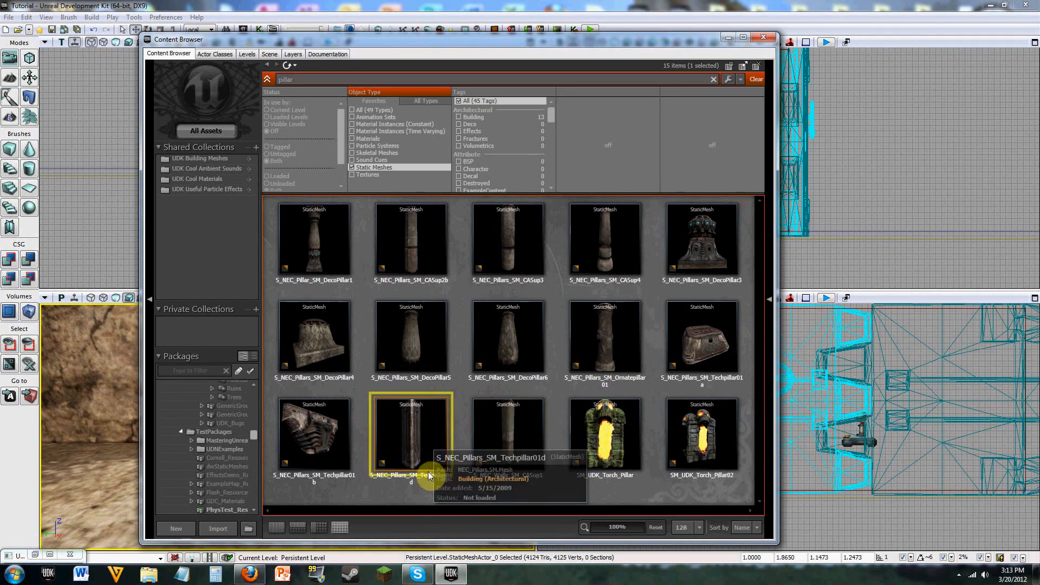
Step: Return to the Fracture Tool and try to add the selected Techpillar01d mesh as the barrel's core
click(729, 39)
click(50, 558)
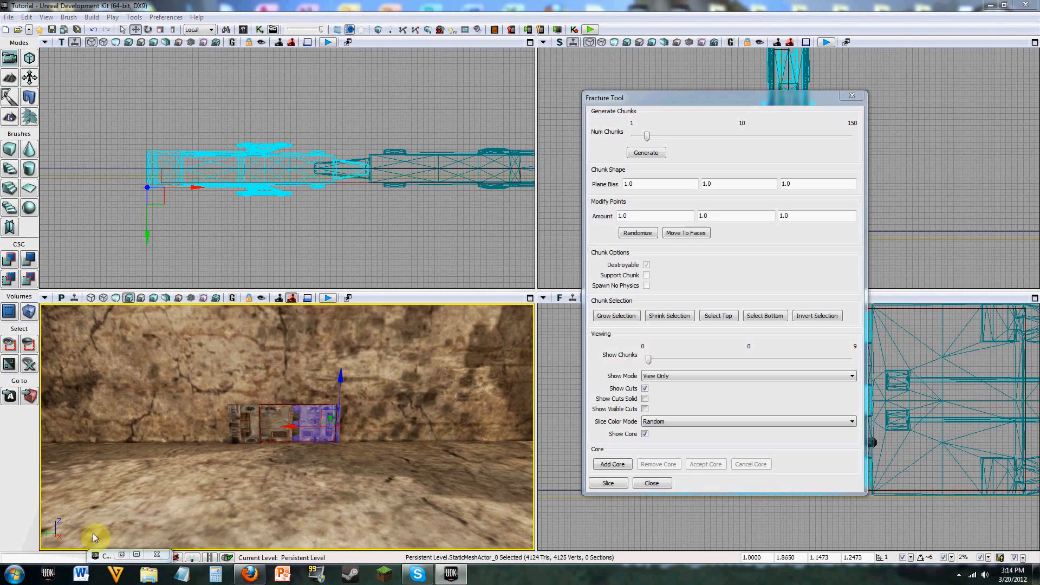
click(612, 466)
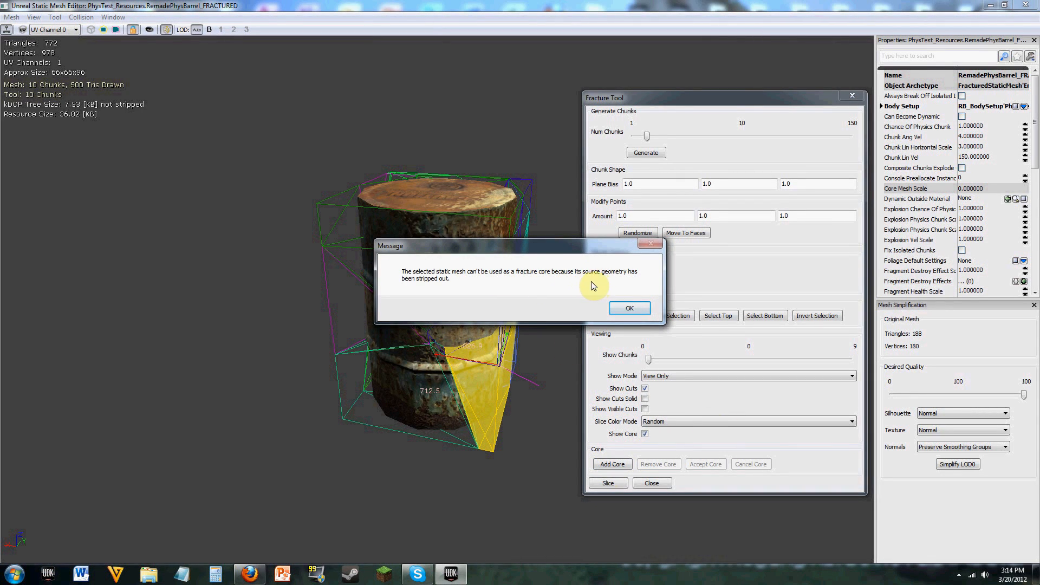
click(630, 309)
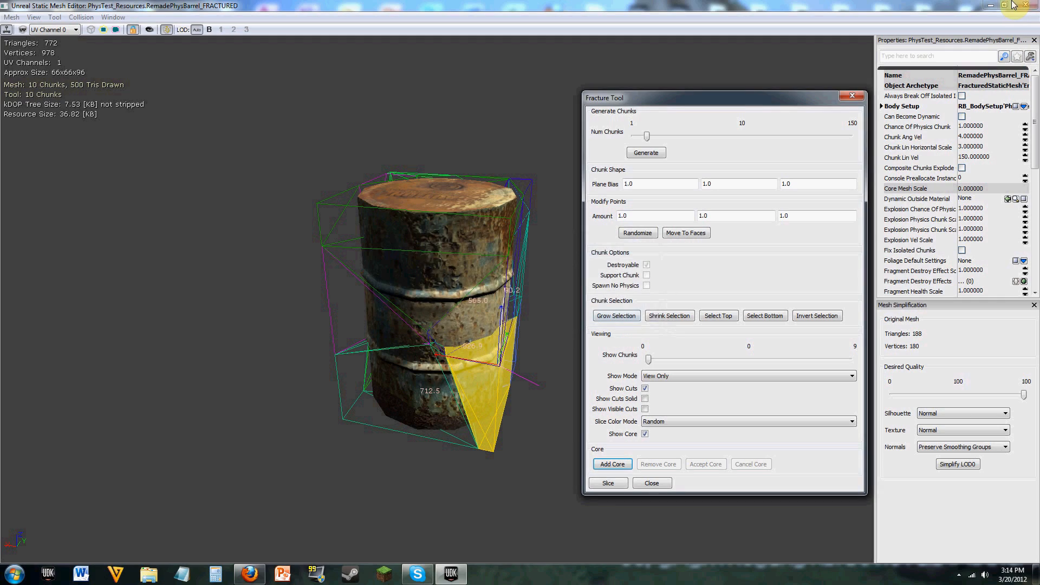
Step: Select the S_NEC_Walls_SM_CASup1 mesh in the Content Browser and try to add it as the barrel's fracture core
click(994, 4)
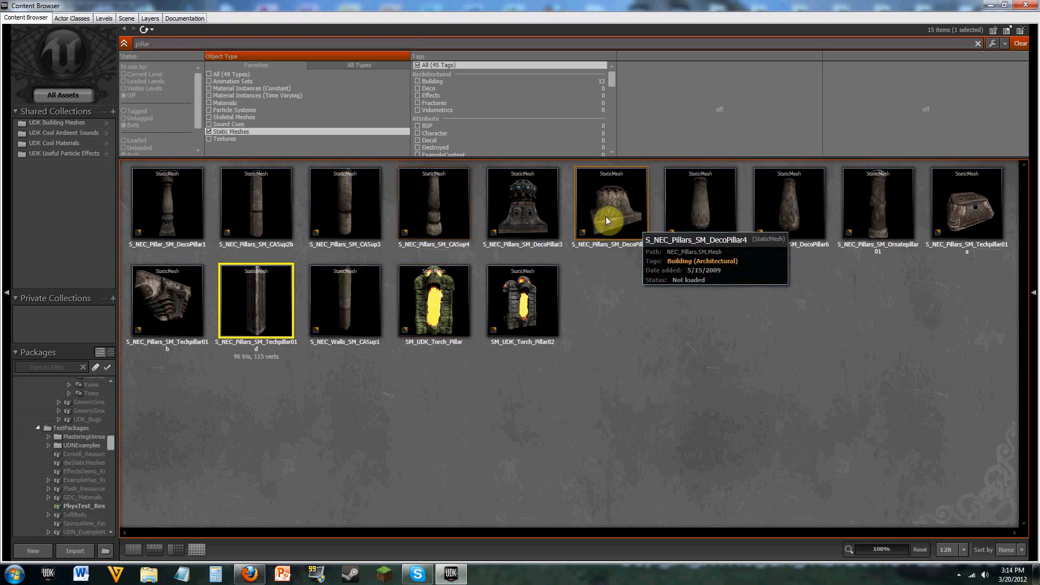
click(360, 312)
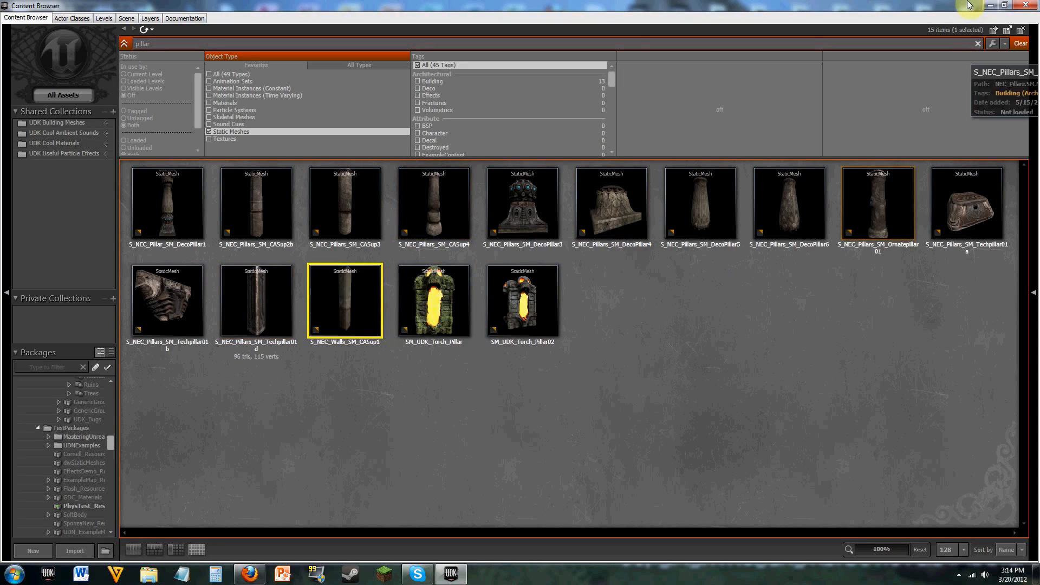
click(994, 5)
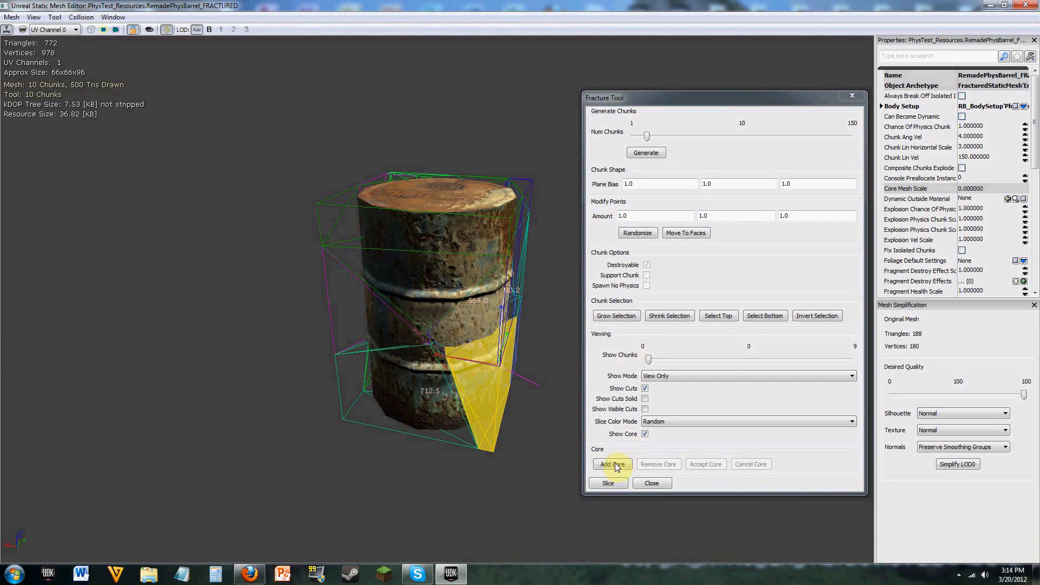
click(616, 465)
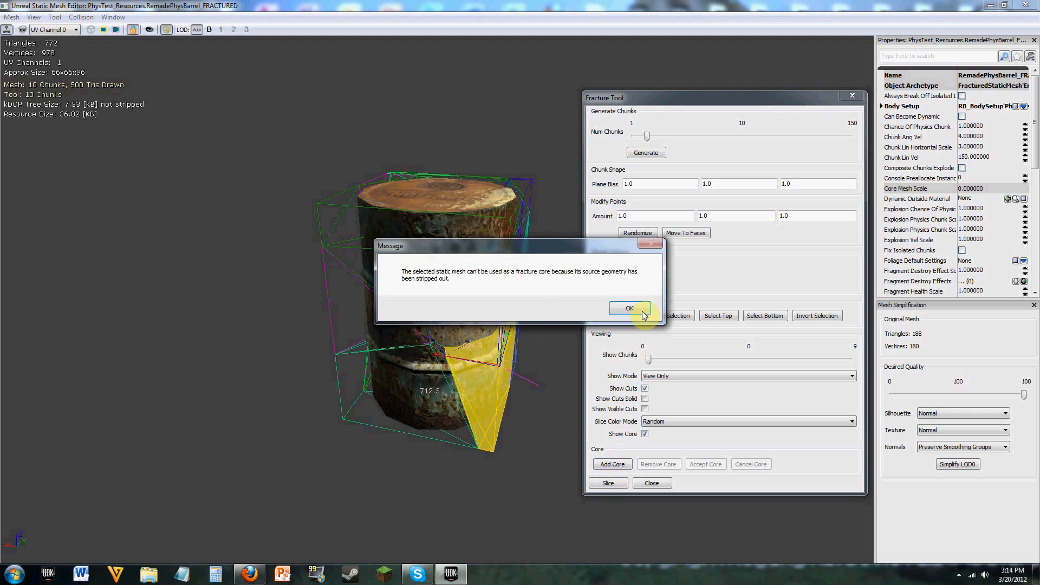
click(630, 308)
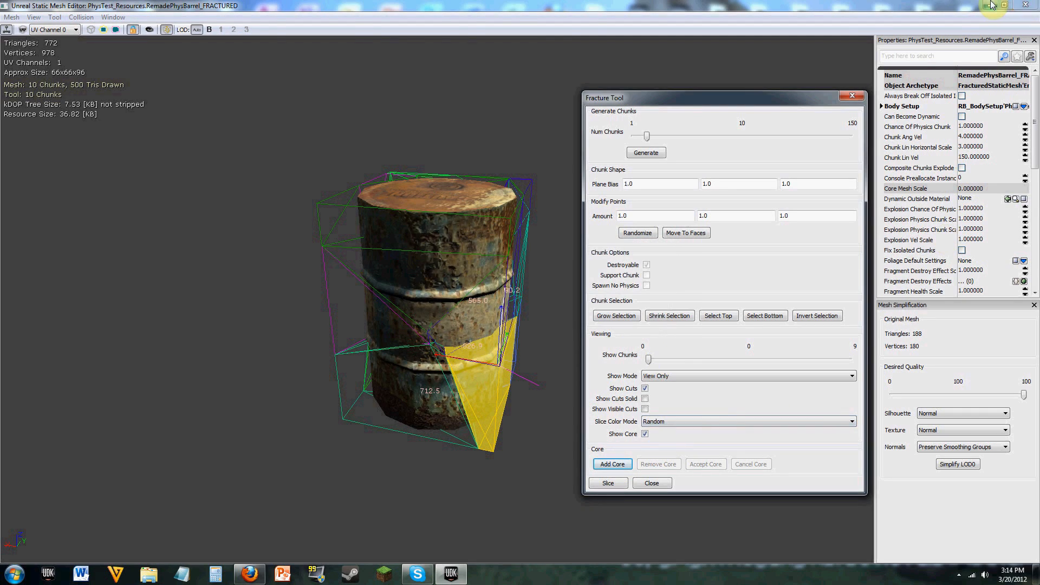
Step: Clear the "pillar" search in the Content Browser, browse all static meshes and select S_HU_Supports_SM_IbeamA_128
click(1026, 5)
click(136, 555)
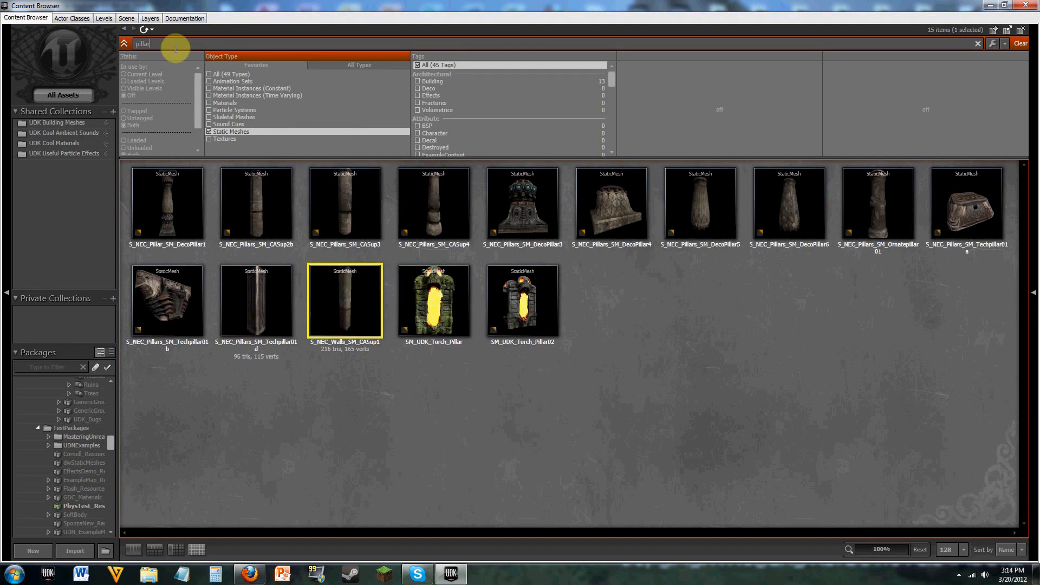
drag(174, 46, 113, 50)
key(BackSpace)
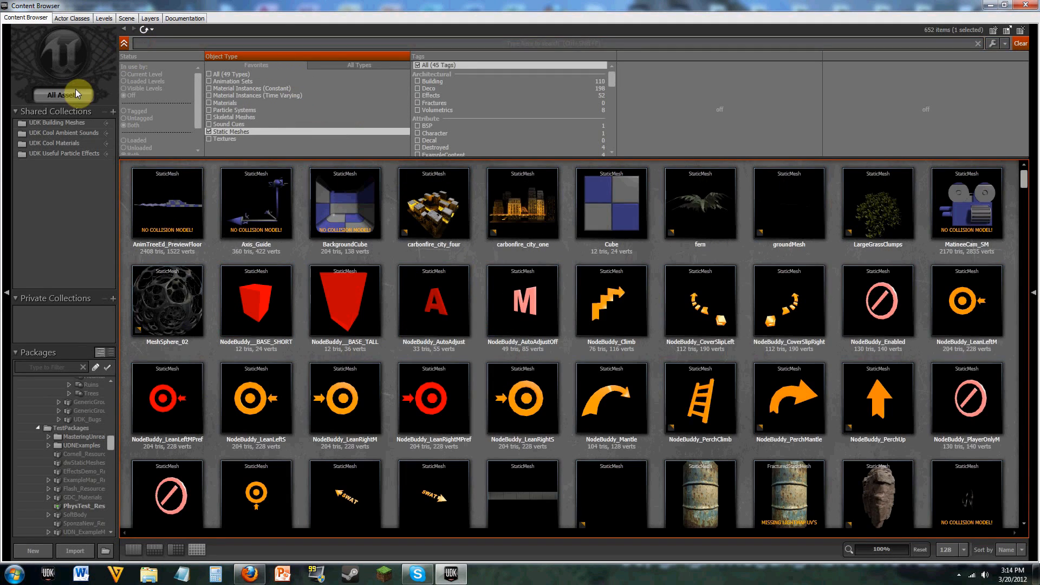
drag(1025, 184, 1024, 228)
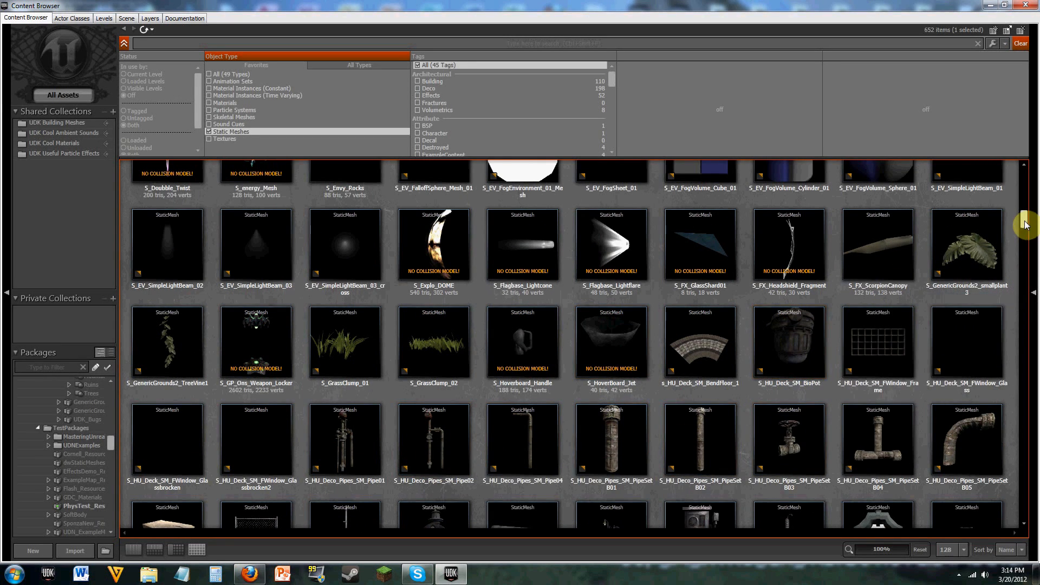
drag(1025, 225, 1025, 244)
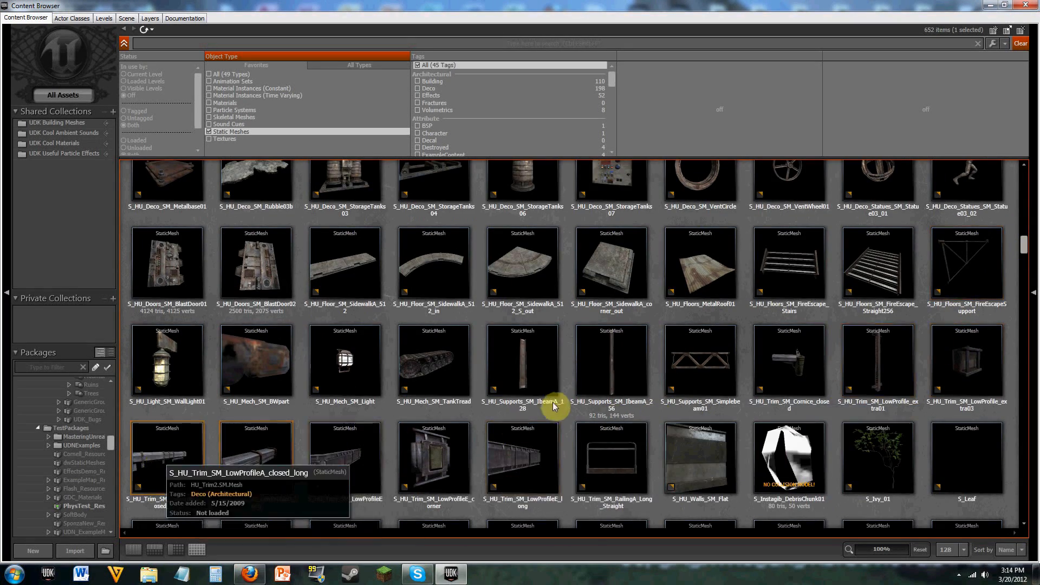
click(544, 384)
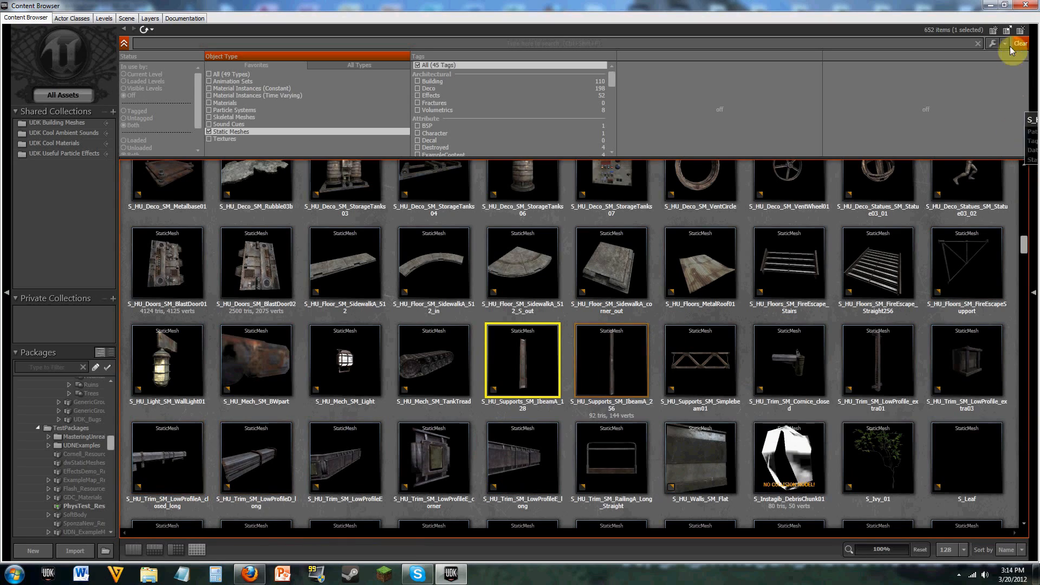
Step: Return to the Fracture Tool and try to add the selected S_HU_Supports_SM_IbeamA_128 mesh as the barrel's core
click(991, 5)
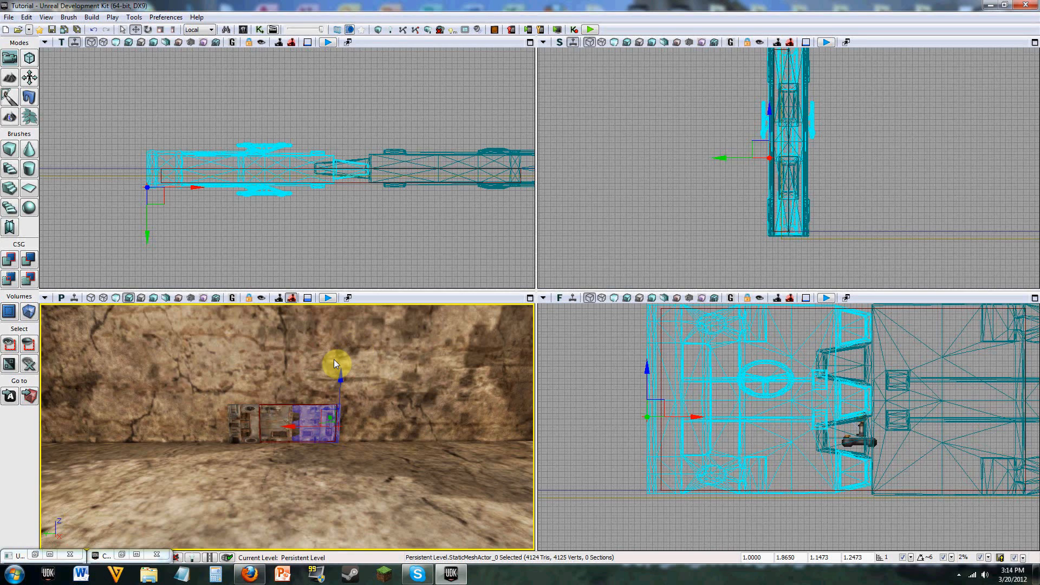
click(49, 555)
click(614, 466)
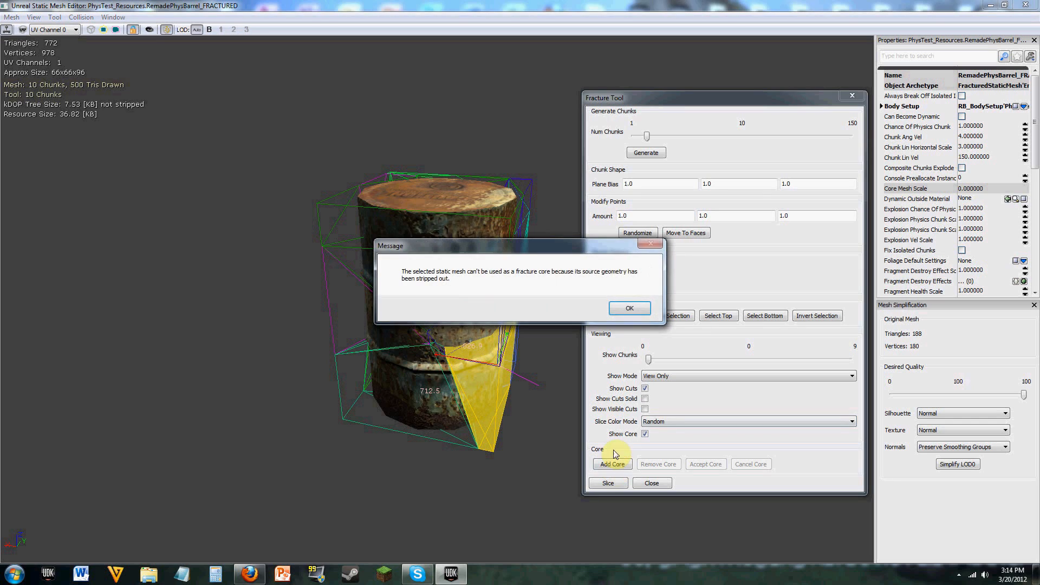
click(630, 309)
Step: Browse further through the static meshes in the Content Browser and select S_LT_Doors_SM_Door01_BaseSupport
click(991, 5)
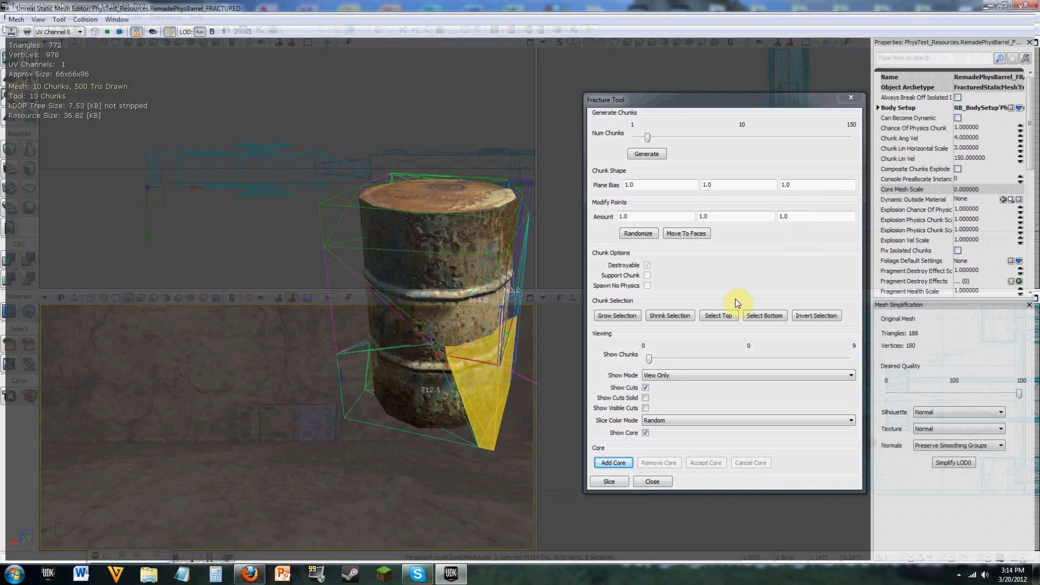
double_click(114, 557)
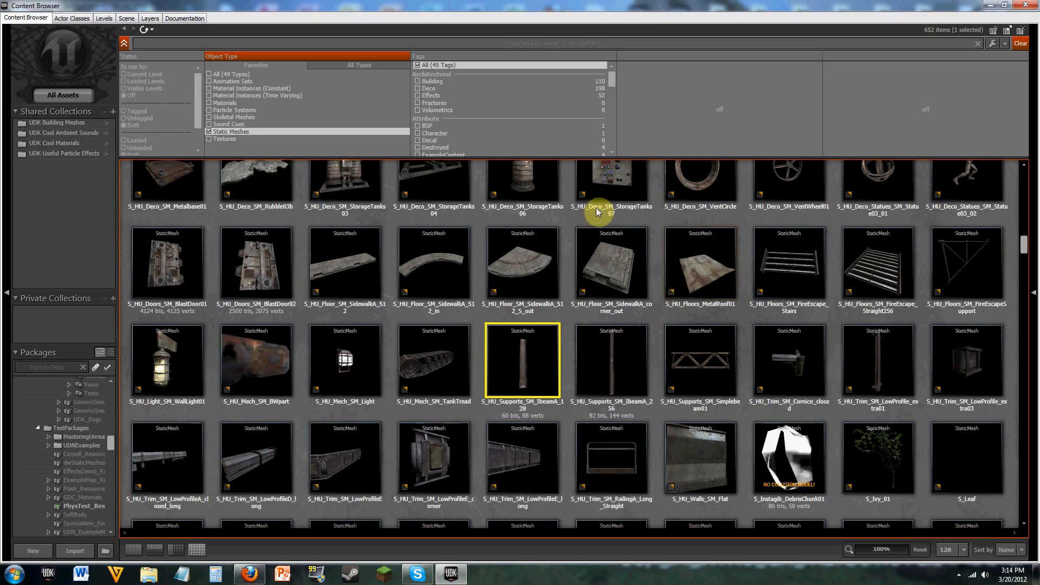
click(623, 358)
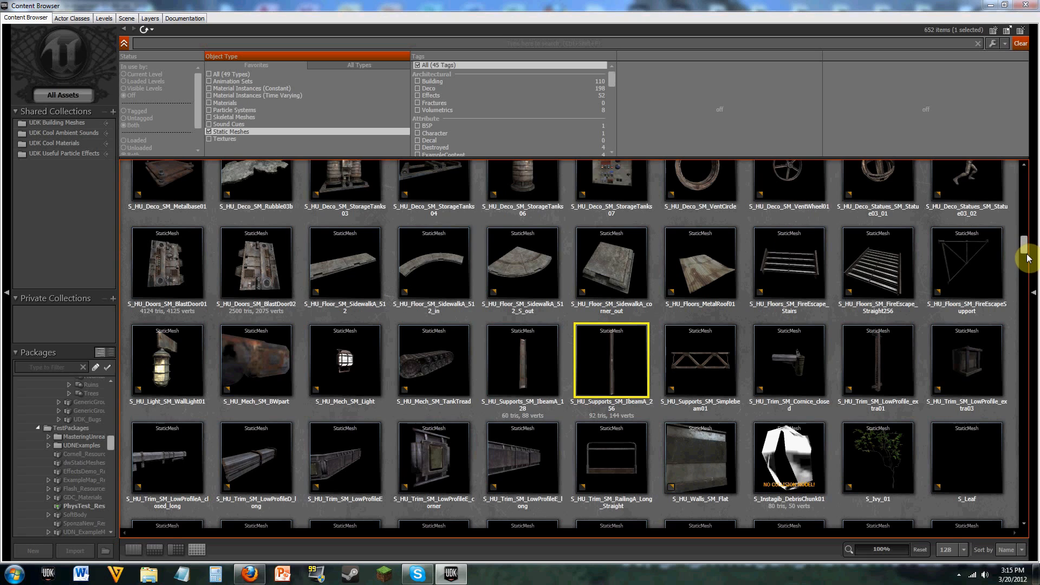
click(199, 5)
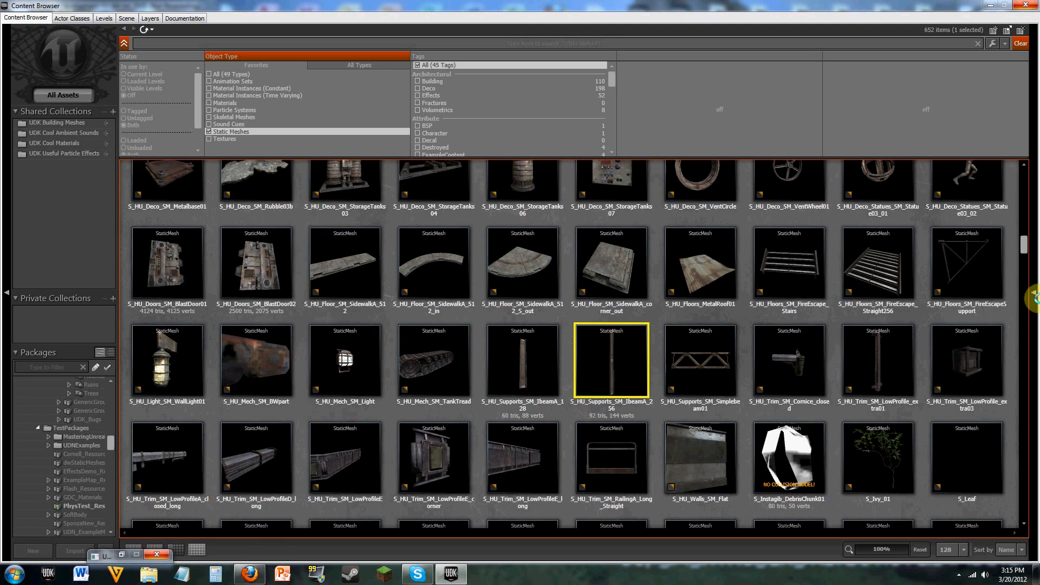
drag(1023, 240, 1024, 264)
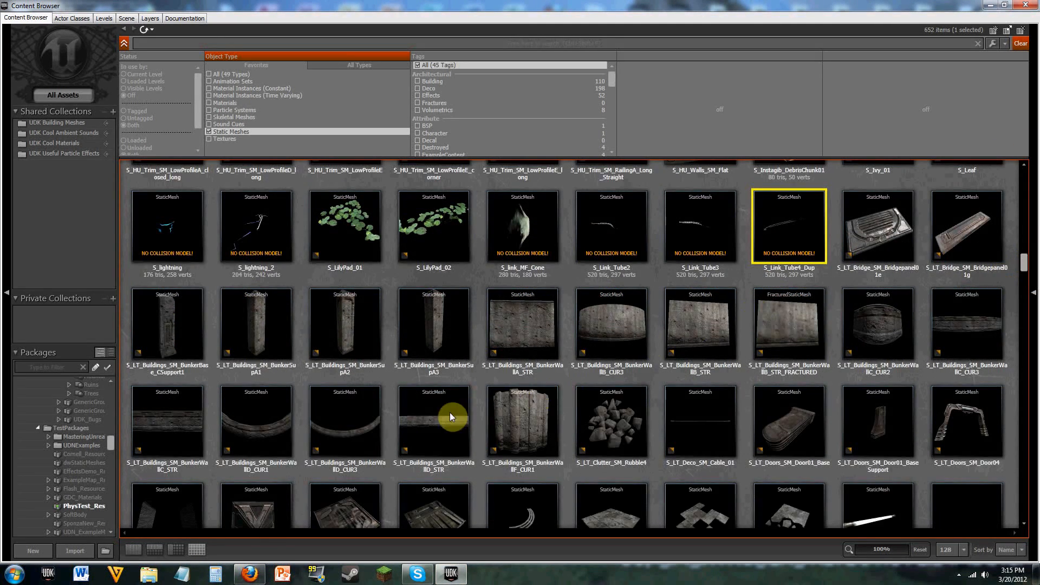
click(908, 452)
Step: Try to add the selected Door01_BaseSupport mesh as the barrel's fracture core in the Fracture Tool
click(991, 4)
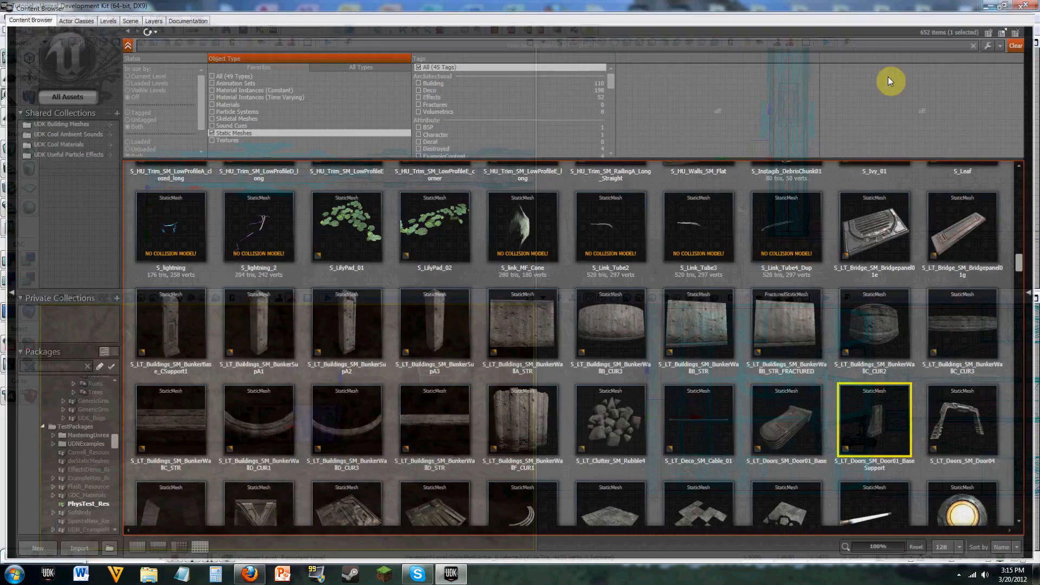
click(53, 553)
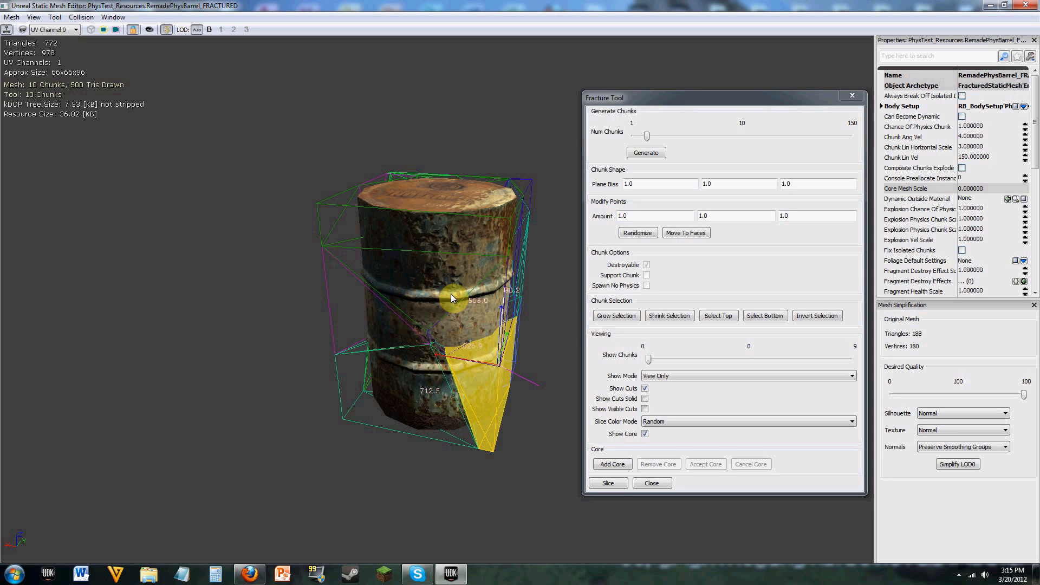
click(630, 469)
click(630, 309)
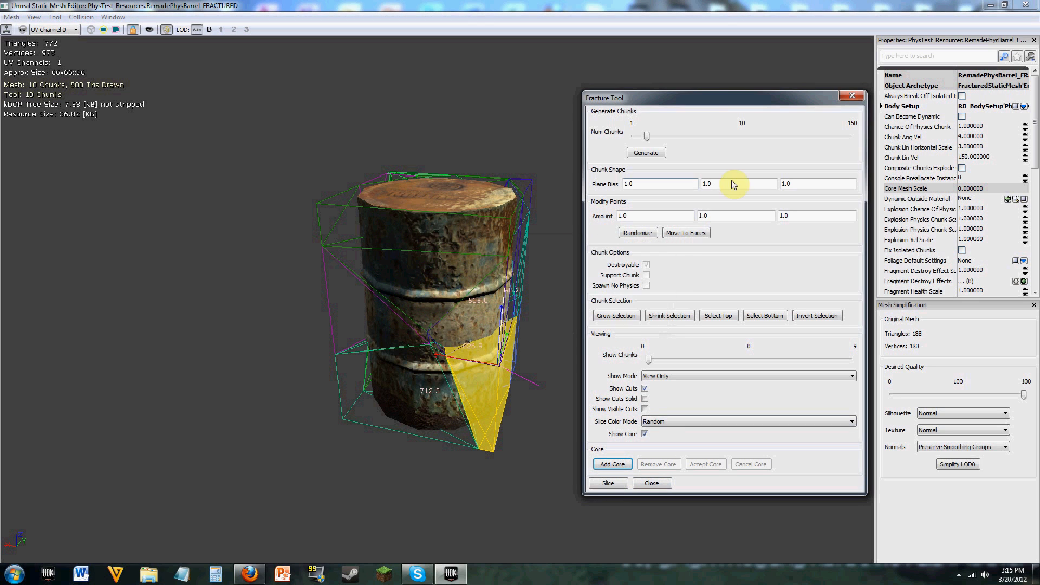
Step: Close the Fracture Tool and the static mesh editor of RemadePhysBarrel_FRACTURED
drag(730, 102, 731, 34)
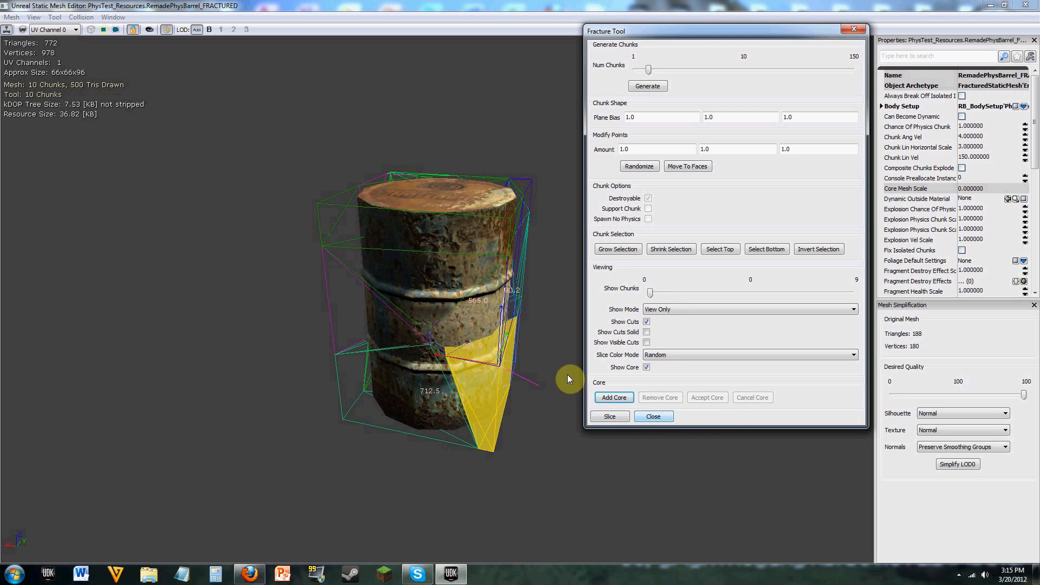
click(653, 421)
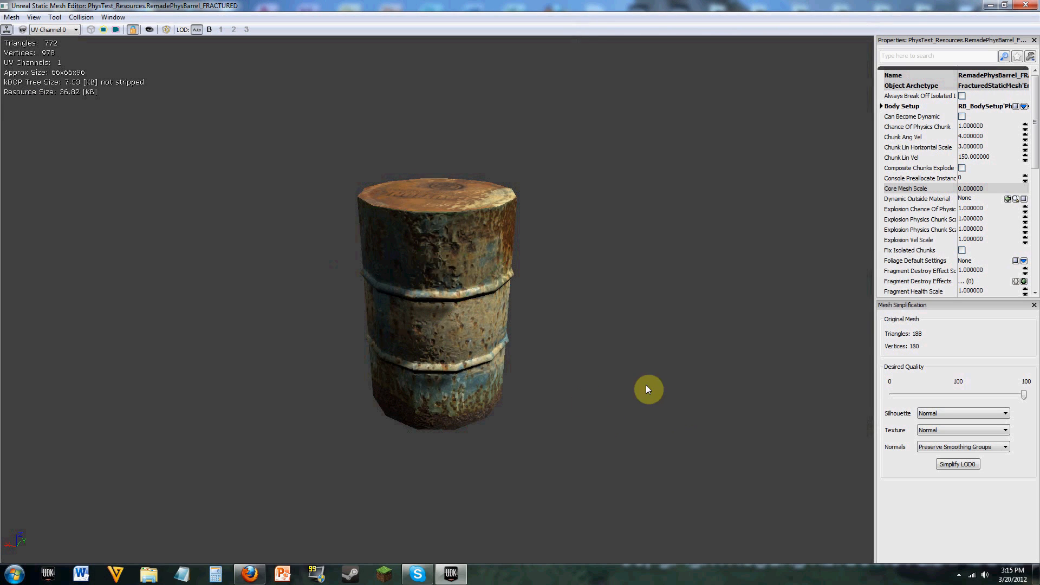
drag(738, 411, 1039, 347)
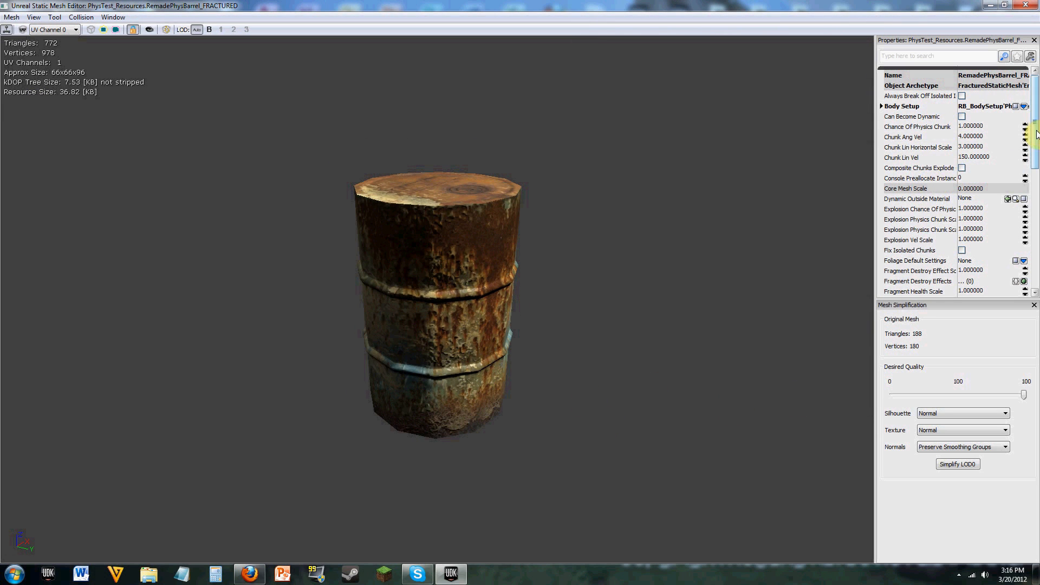
drag(1038, 131, 1036, 127)
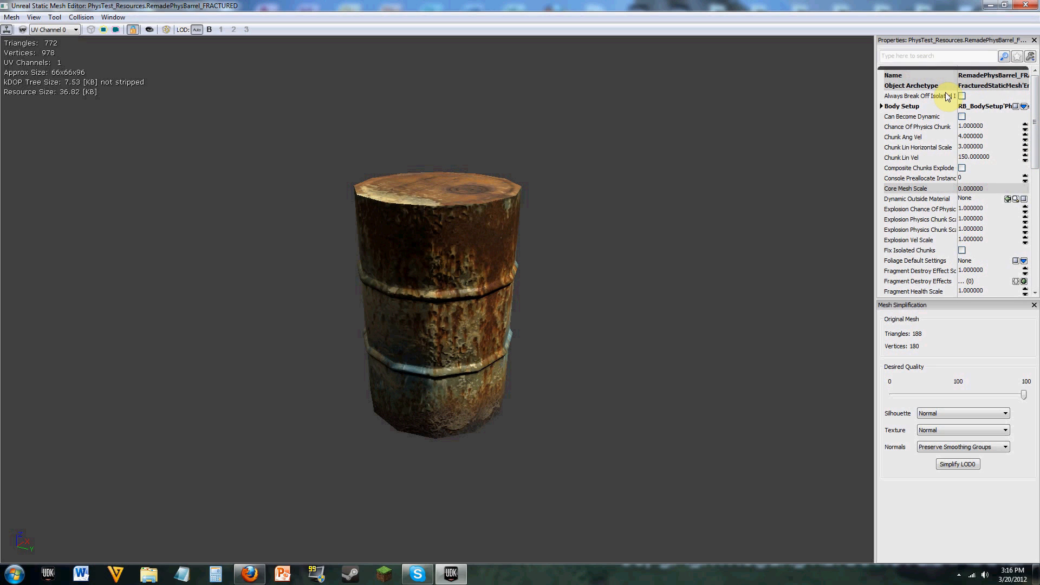
click(1031, 6)
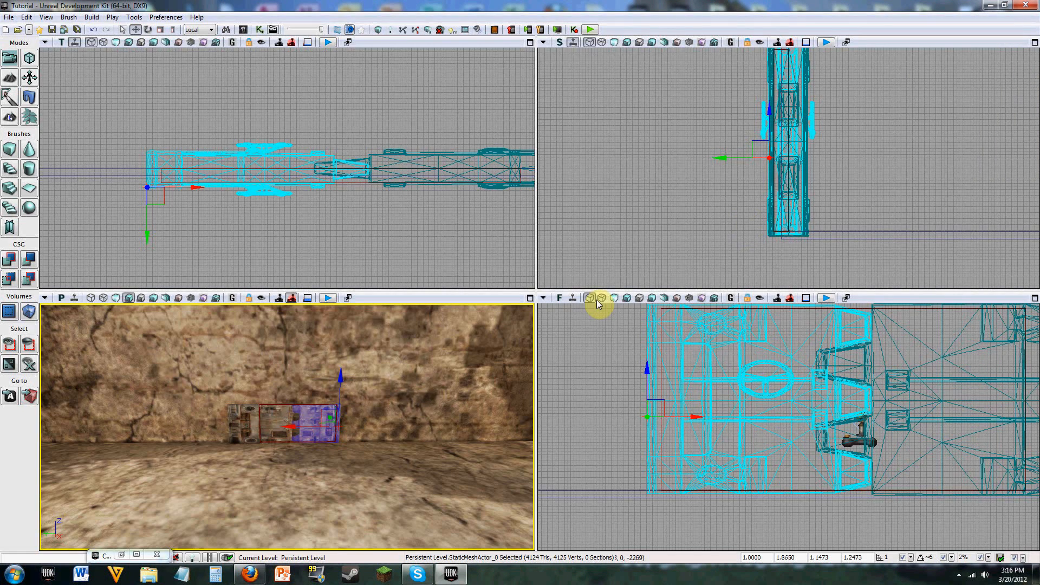
Step: Find RemadePhysBarrel and RemadePhysBarrel_FRACTURED in the Content Browser, compare their asset details, and close the browser
right_drag(372, 416, 343, 425)
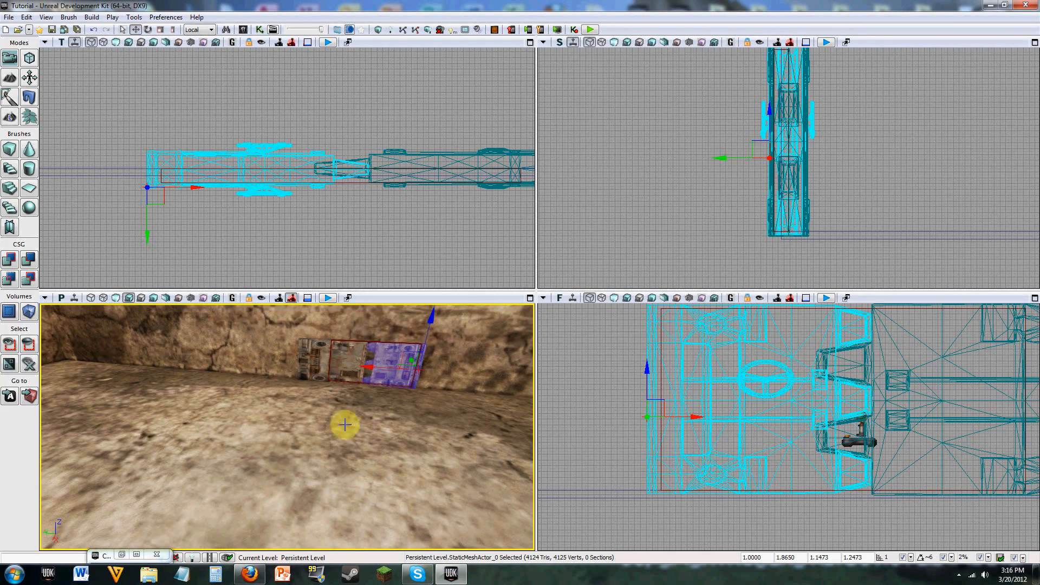
click(137, 556)
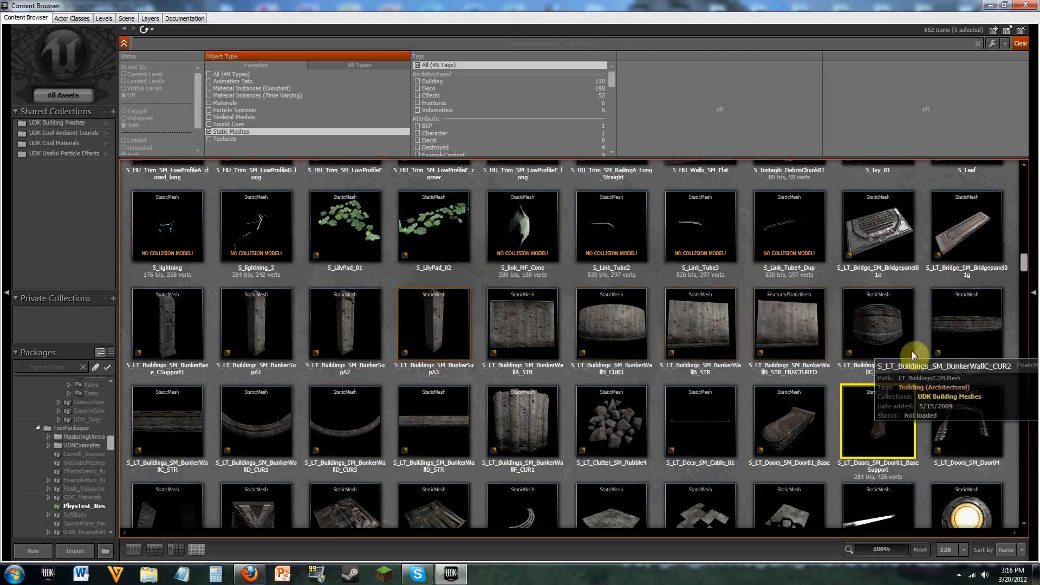
scroll(1021, 198, up, 2)
scroll(1021, 198, up, 6)
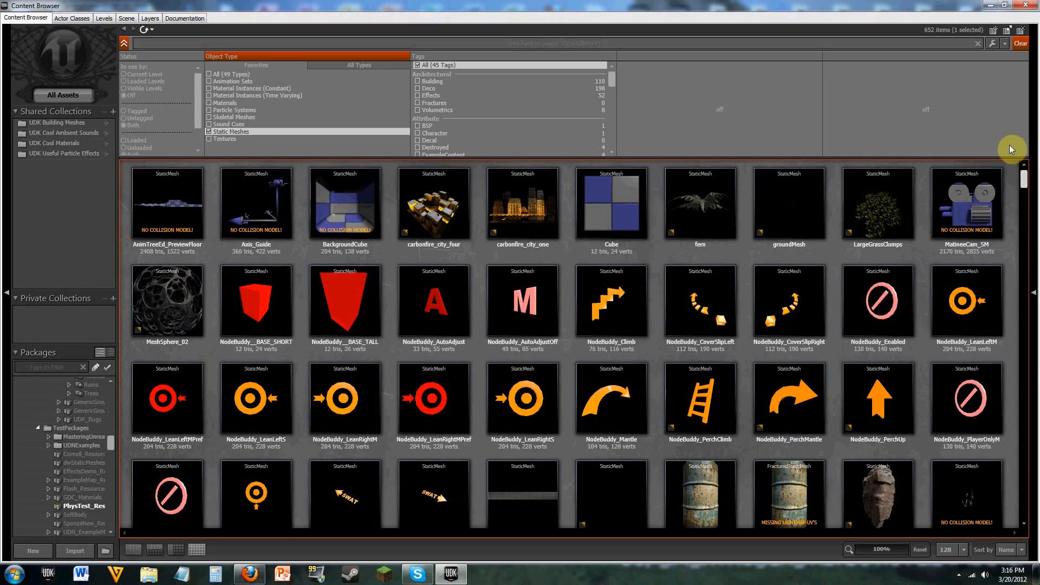
scroll(1010, 187, down, 5)
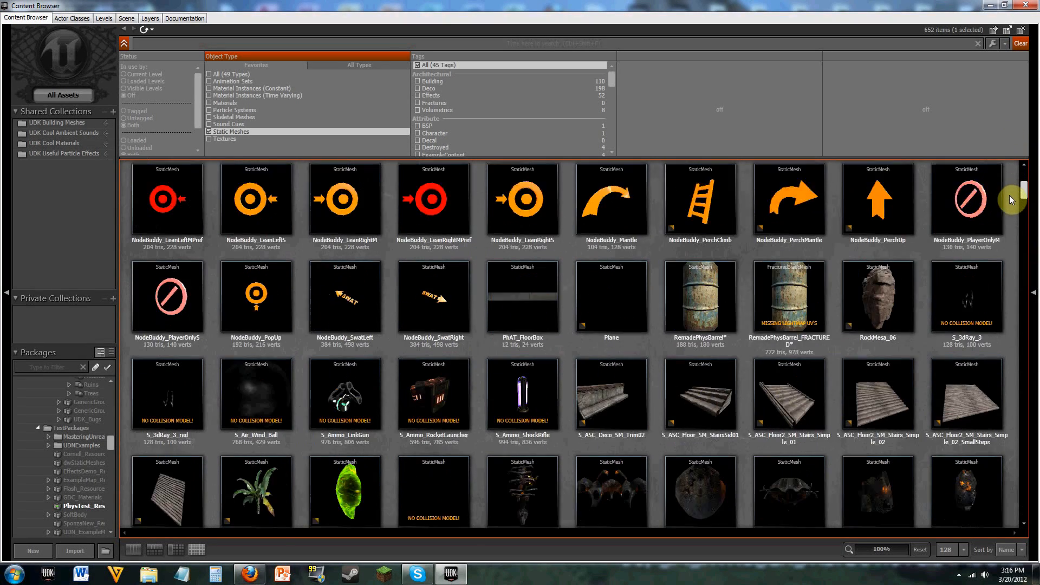
mouse_move(779, 245)
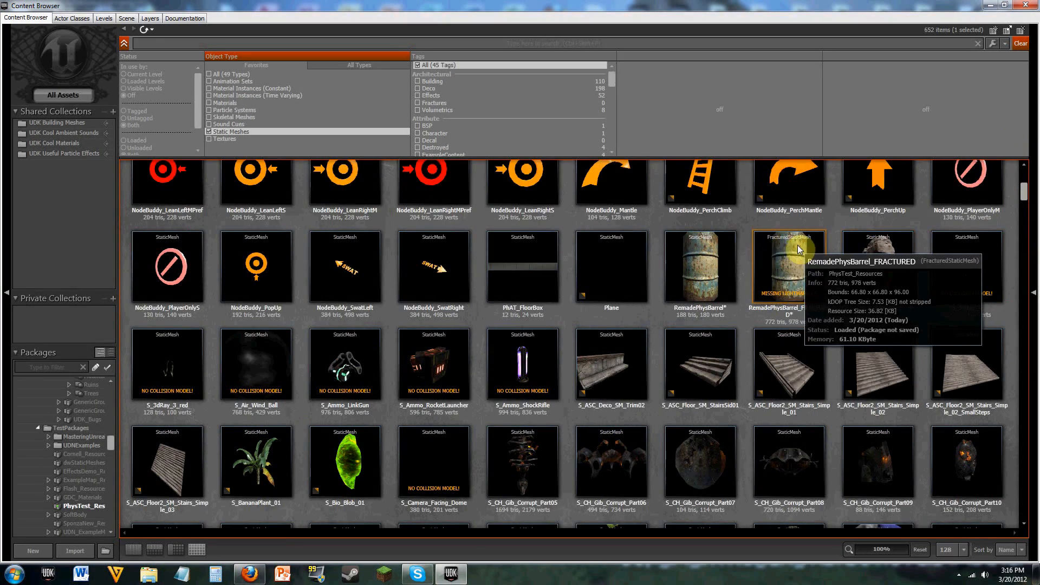
click(710, 261)
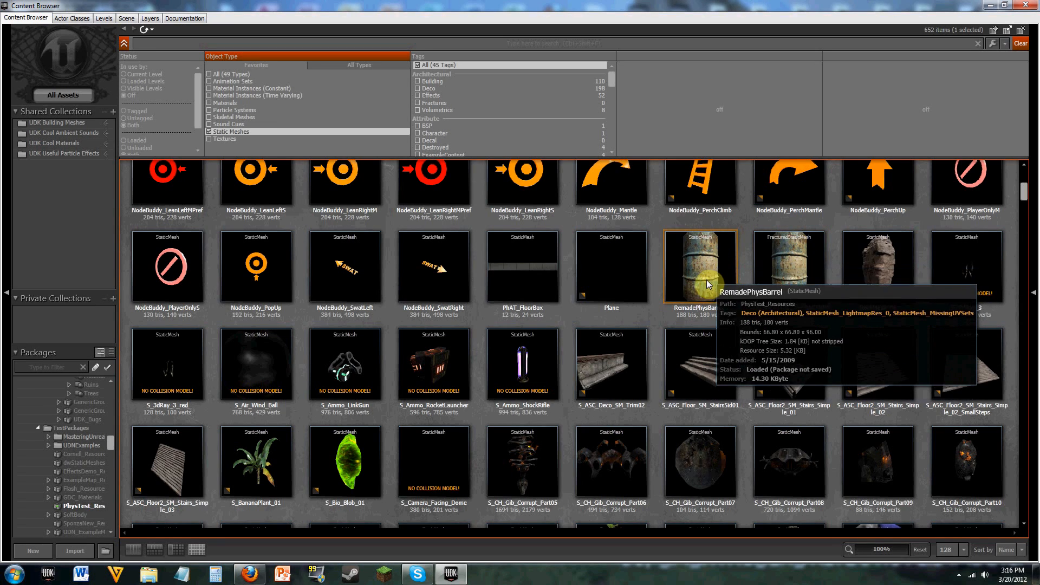
click(789, 281)
mouse_move(792, 282)
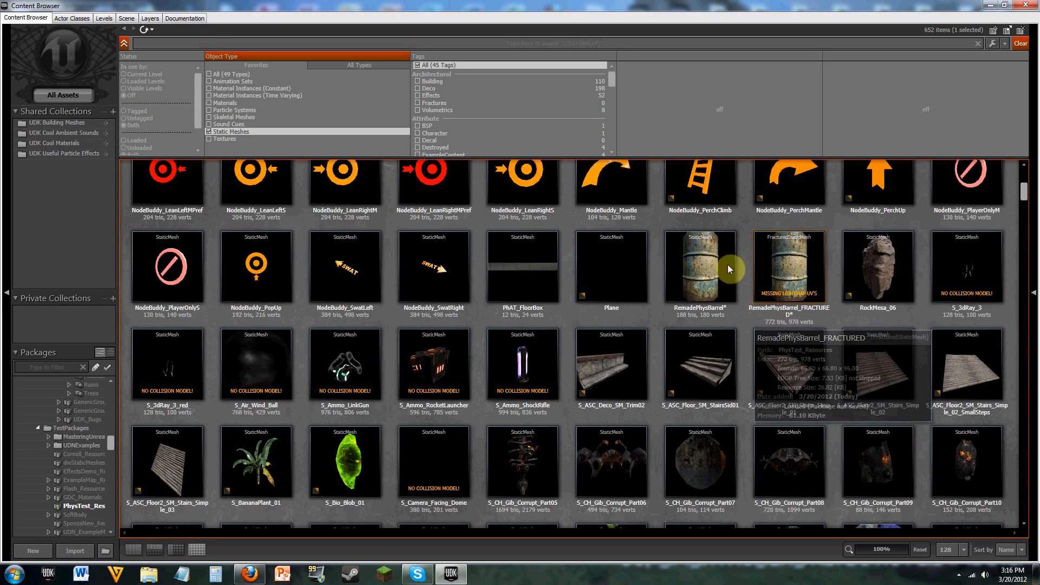
click(1022, 5)
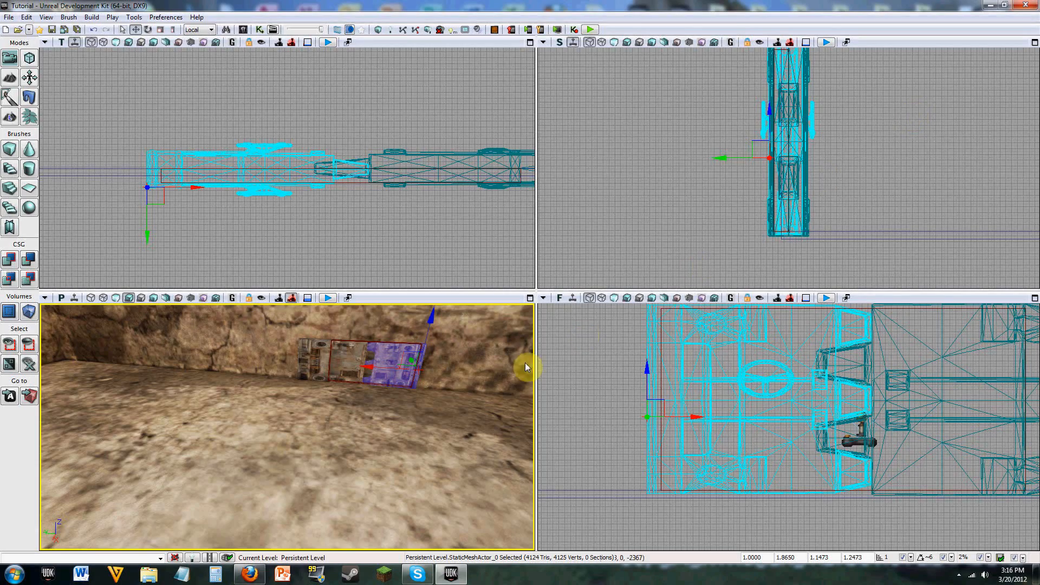
Step: Play the level in the editor preview window and exit the preview
drag(348, 418, 346, 407)
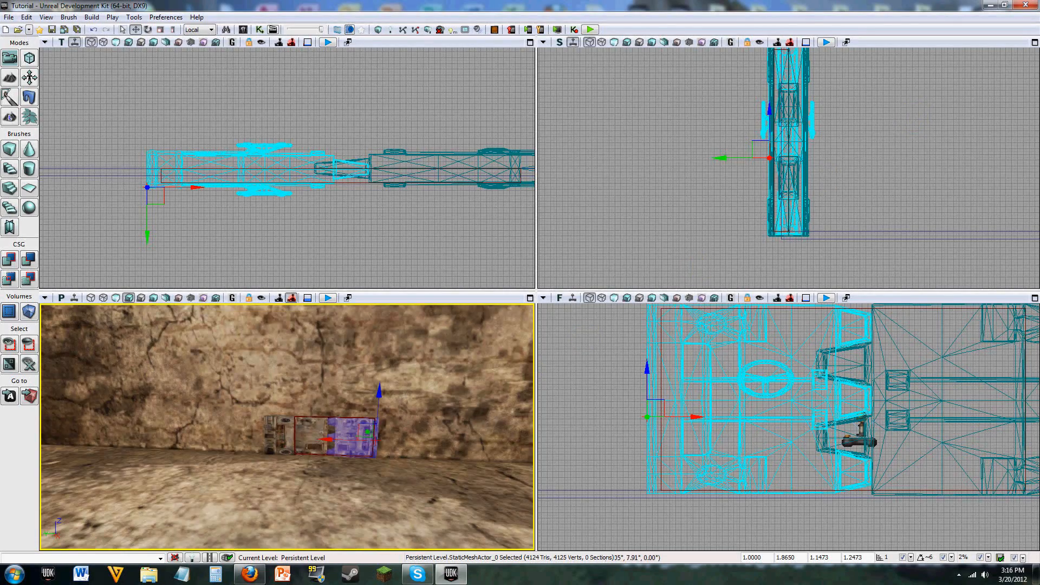
mouse_move(346, 407)
right_down()
mouse_move(303, 401)
mouse_move(222, 357)
mouse_move(212, 395)
mouse_move(184, 404)
mouse_move(255, 420)
mouse_move(319, 401)
mouse_move(328, 379)
mouse_move(351, 418)
right_up()
click(590, 30)
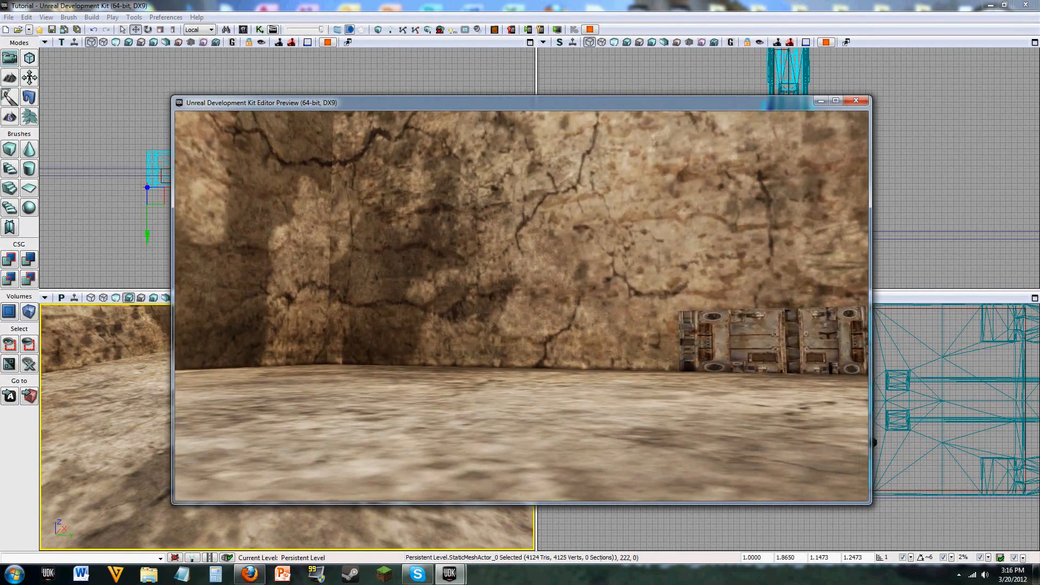
key(Escape)
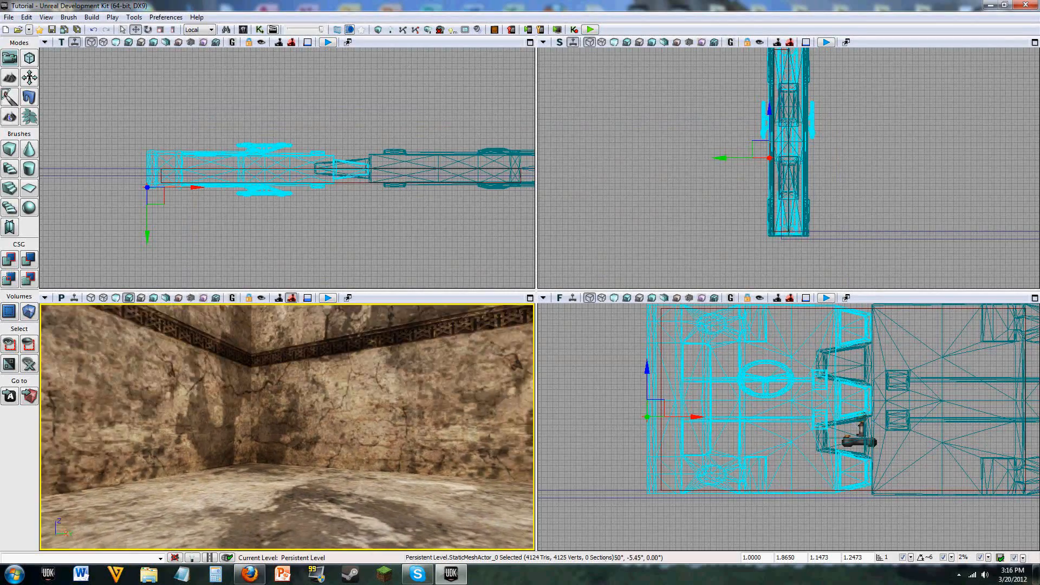
Step: Examine the blast door meshes along the wall in the perspective view, up close and from a distance
mouse_move(398, 407)
right_down()
mouse_move(238, 406)
mouse_move(411, 420)
right_up()
key(s)
drag(412, 420, 425, 380)
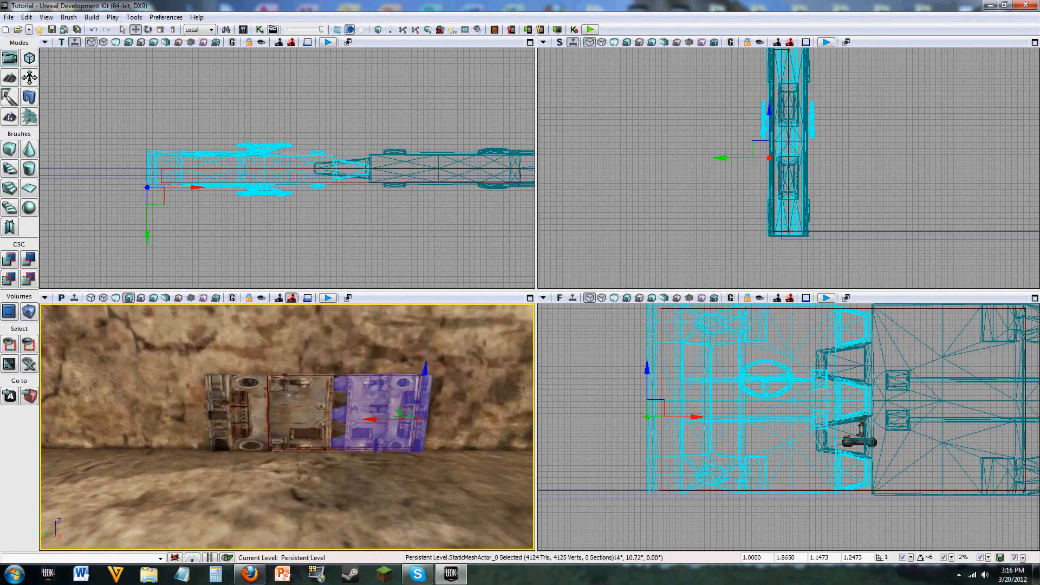
drag(310, 387, 294, 417)
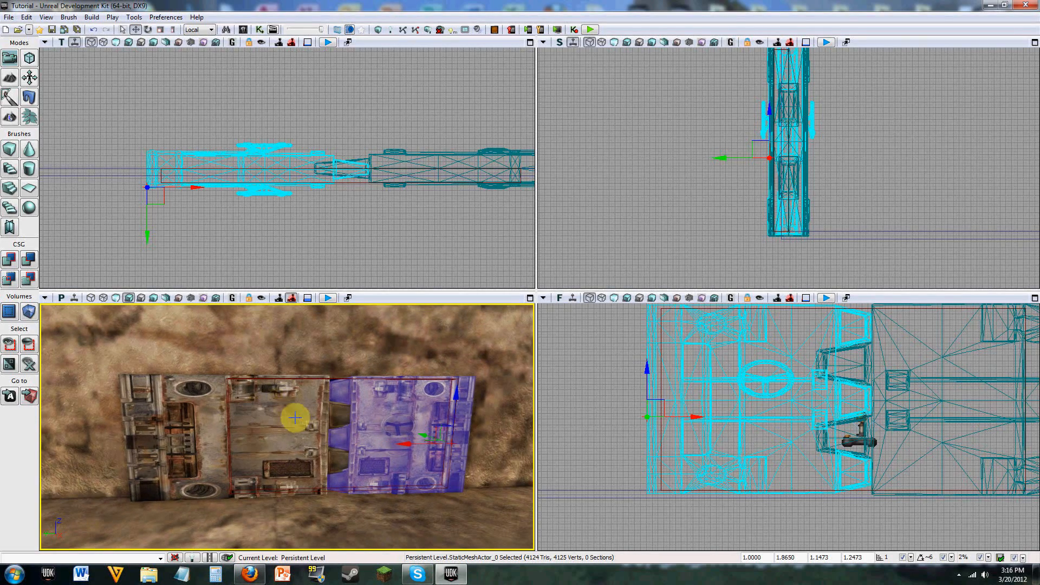
mouse_move(311, 387)
right_down()
mouse_move(296, 374)
mouse_move(412, 411)
mouse_move(433, 406)
mouse_move(296, 387)
mouse_move(321, 383)
right_up()
key(s)
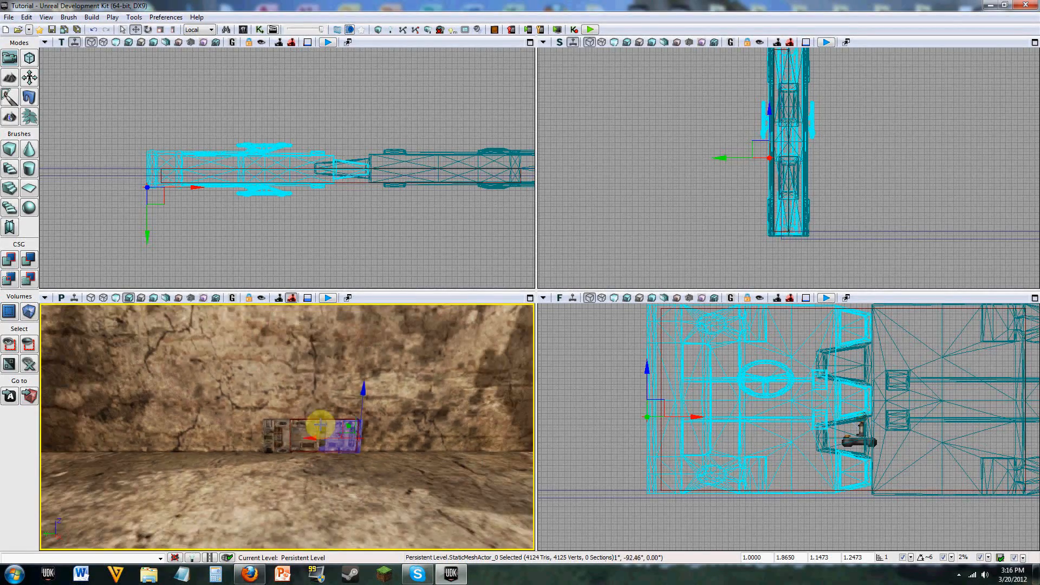